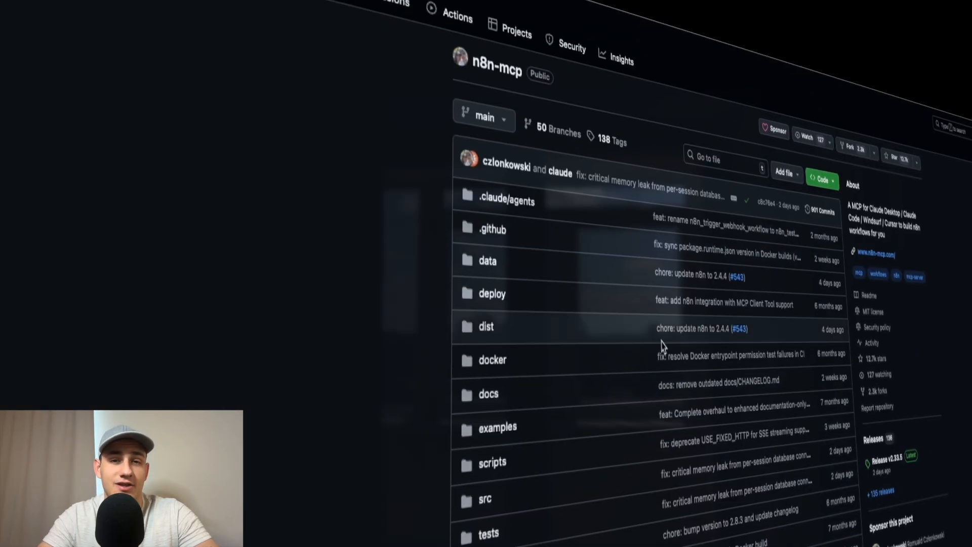
- Look through the file list of the n8n-mcp repository on GitHub
scroll(586, 408, "down", 5)
scroll(650, 381, "down", 2)
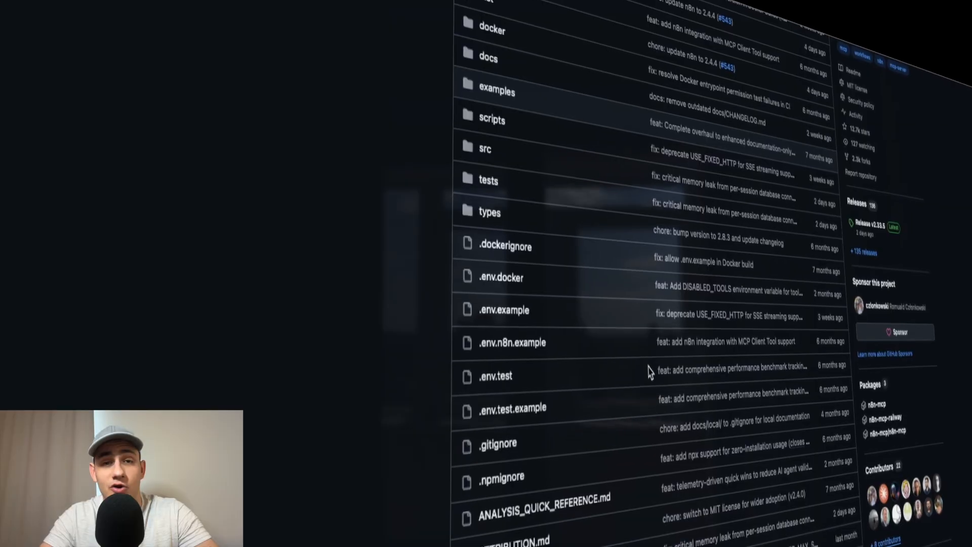
scroll(649, 373, "up", 5)
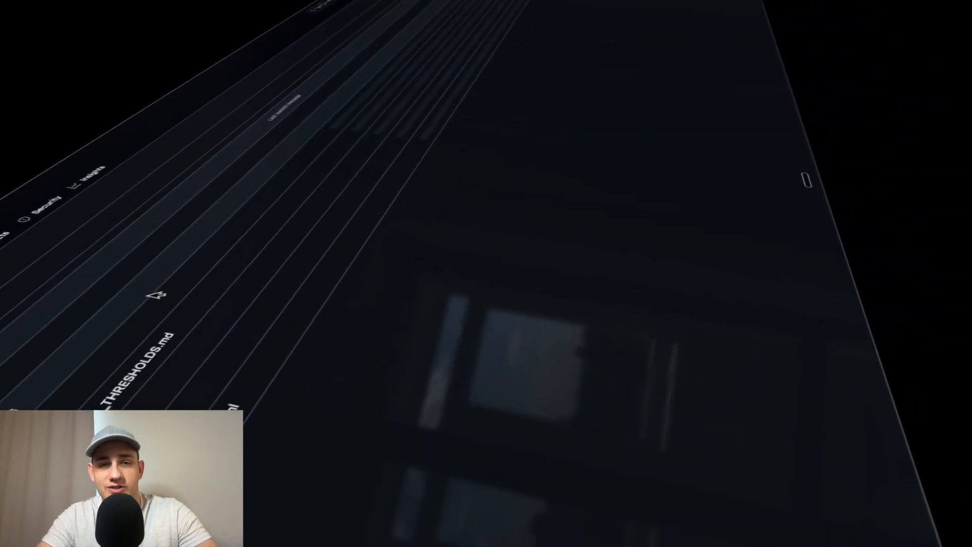
left_click(195, 297)
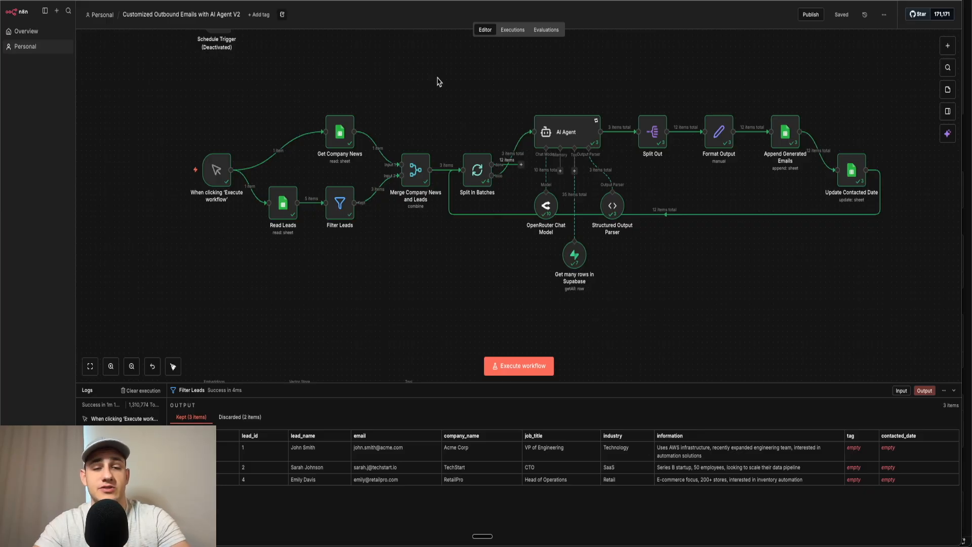
- Switch to the code editor and review the Claude workflow request, highlighting the two Google Sheets data sources
mouse_move(237, 147)
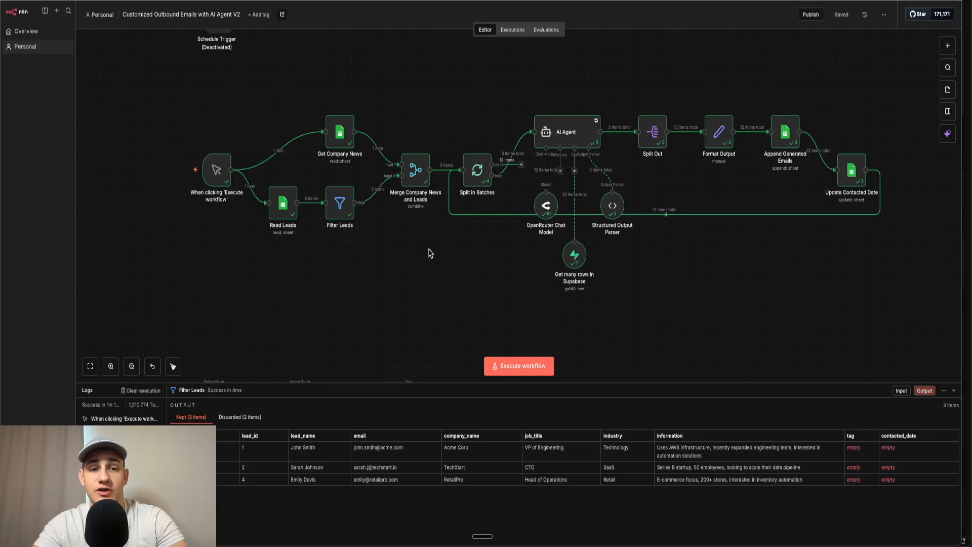
key("super+Tab")
left_click(181, 4)
left_click_drag(180, 4, 454, 103)
left_click(453, 103)
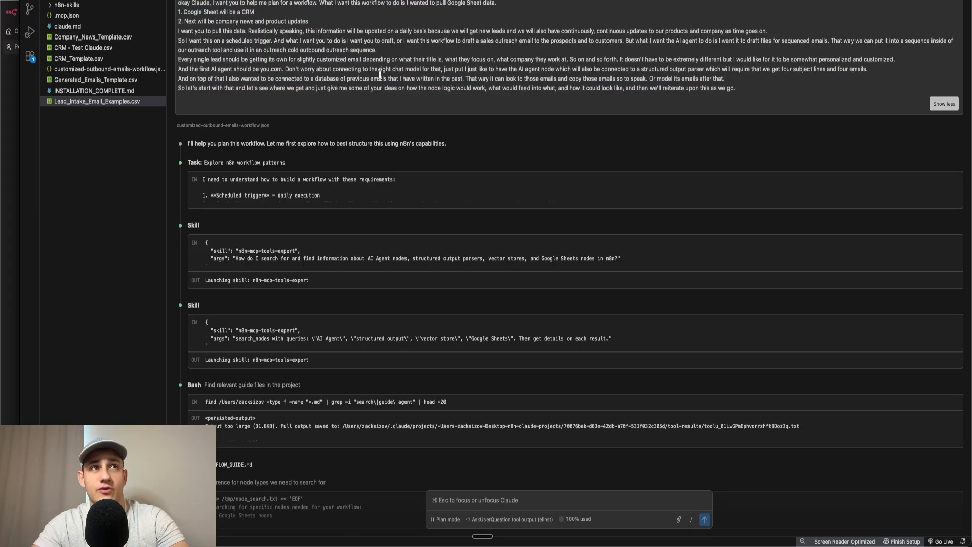
left_click_drag(178, 12, 308, 22)
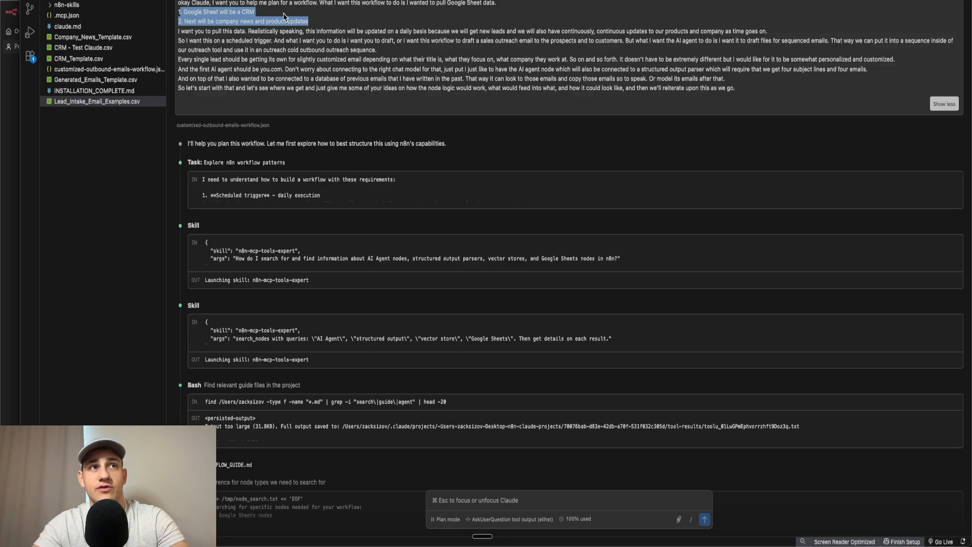
- Read through Claude's exploration, the initial workflow plan summary and its clarifying questions in the chat
scroll(362, 275, "down", 20)
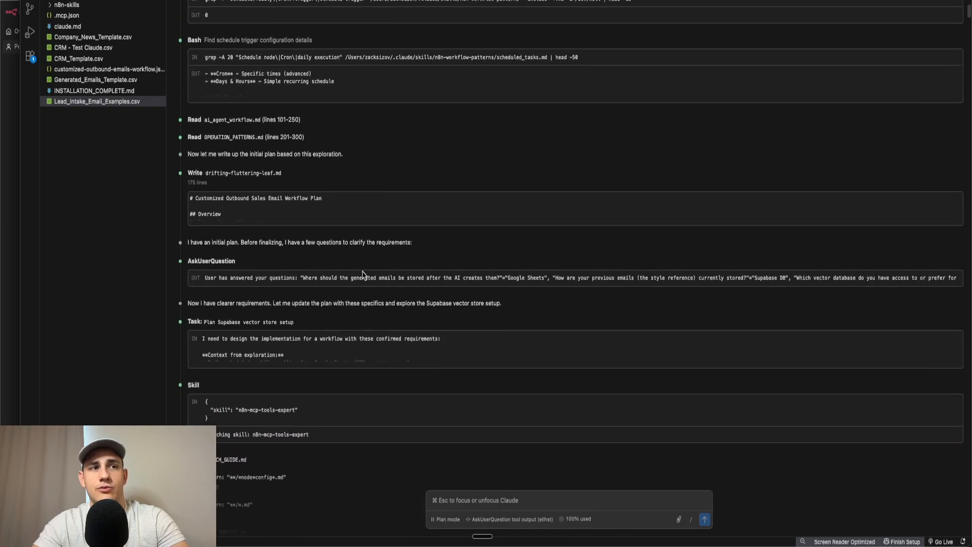
scroll(362, 276, "down", 10)
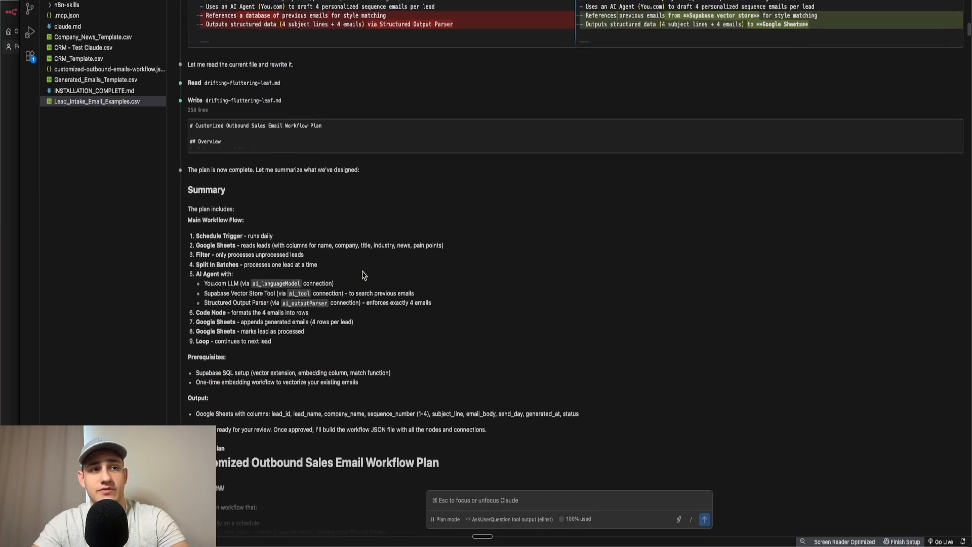
scroll(362, 276, "down", 20)
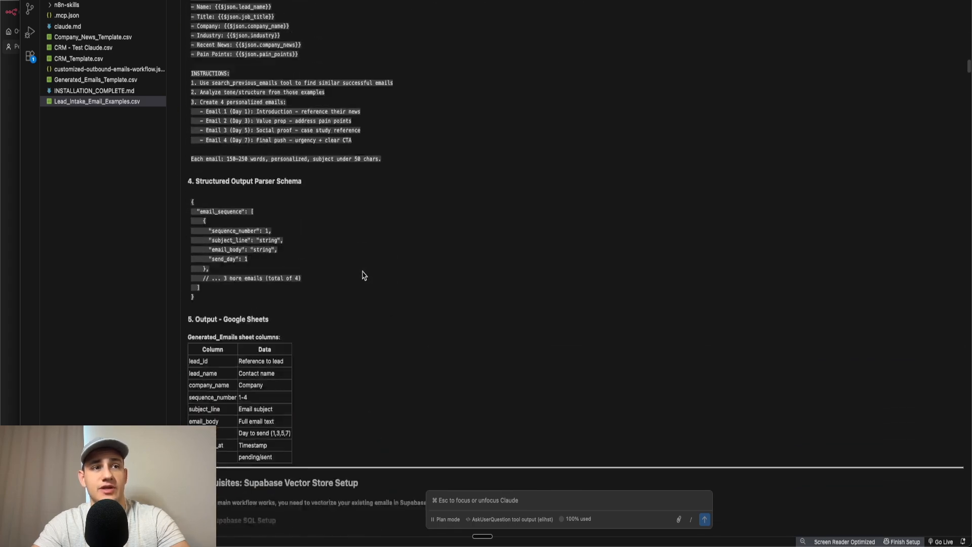
scroll(363, 276, "down", 15)
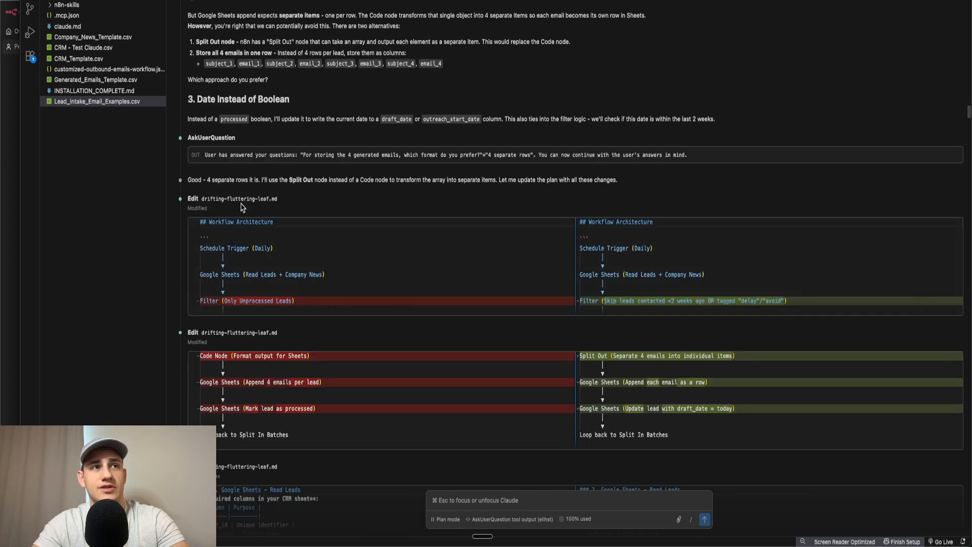
- Open the AskUserQuestion output about the storage format of the 4 generated emails, and close it again
left_click_drag(207, 160, 419, 158)
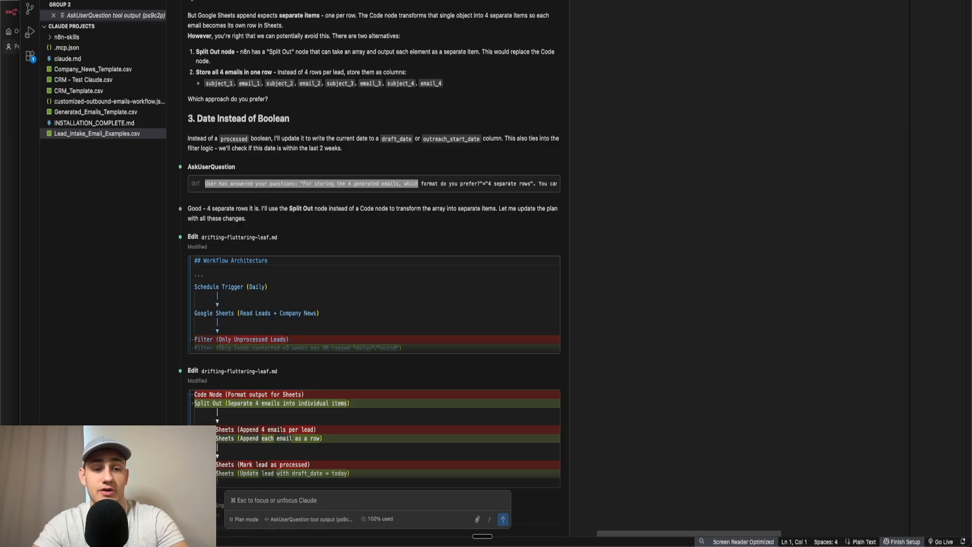
key("super+w")
scroll(466, 158, "up", 1)
- Examine the plan's revisions and Workflow Architecture diagrams up to the latest Customized Outbound Sales Email Workflow Plan
scroll(467, 159, "down", 10)
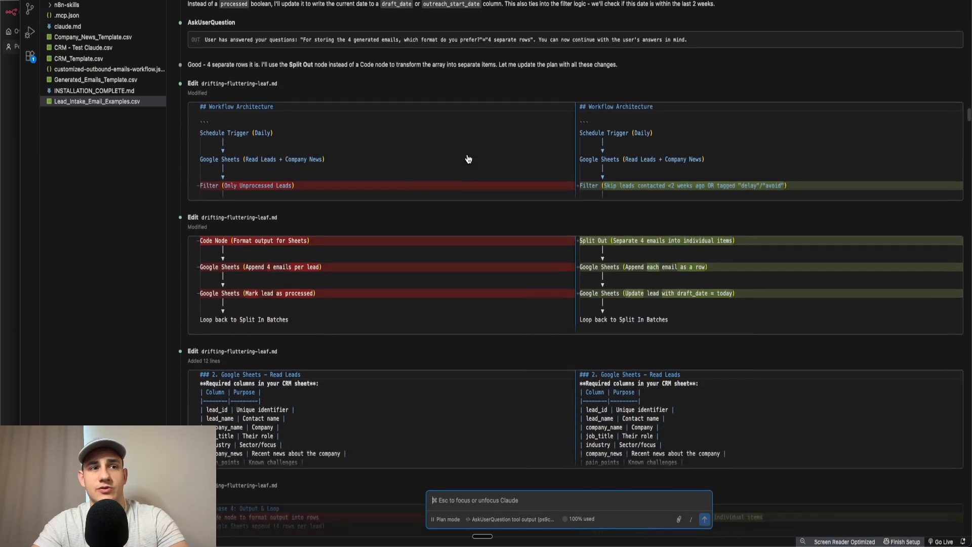
scroll(468, 159, "down", 15)
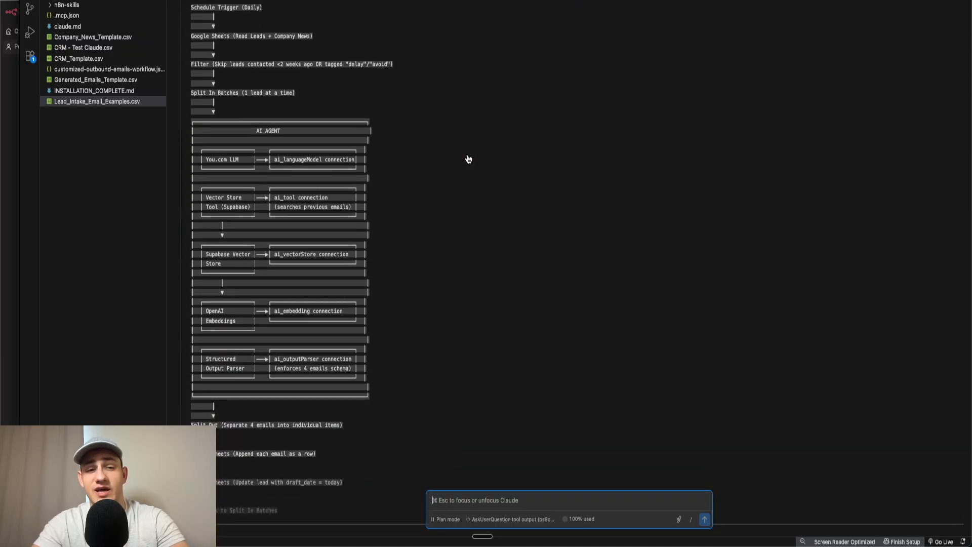
scroll(395, 368, "down", 5)
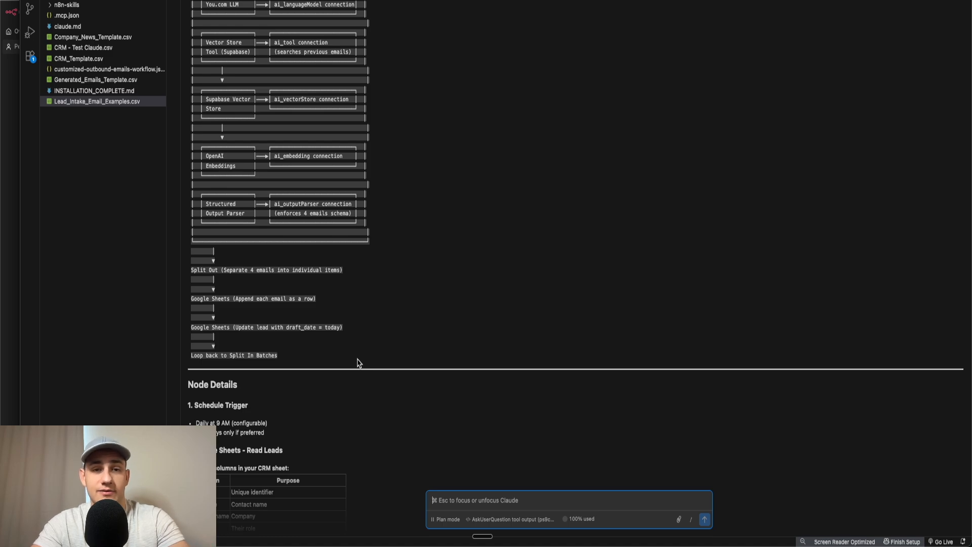
scroll(300, 197, "up", 10)
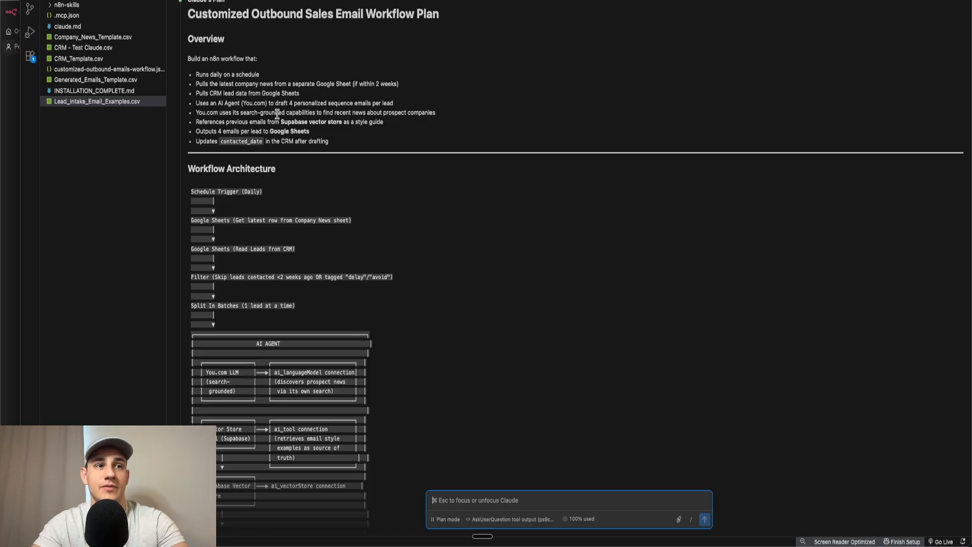
scroll(277, 113, "down", 20)
scroll(277, 114, "down", 20)
left_click_drag(188, 245, 239, 246)
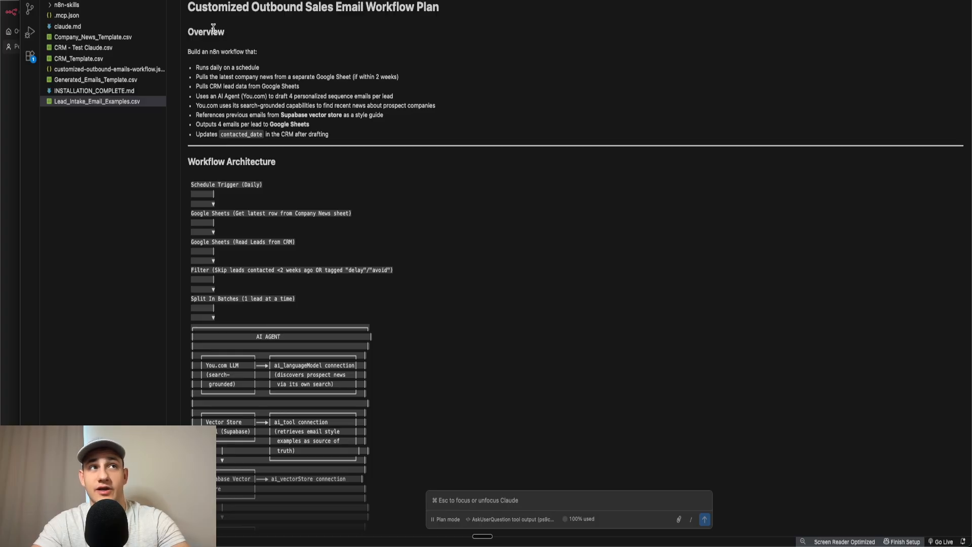
- Review the latest plan's title and Overview, highlighting the lines on the daily schedule and company news
left_click_drag(189, 7, 440, 7)
left_click(359, 11)
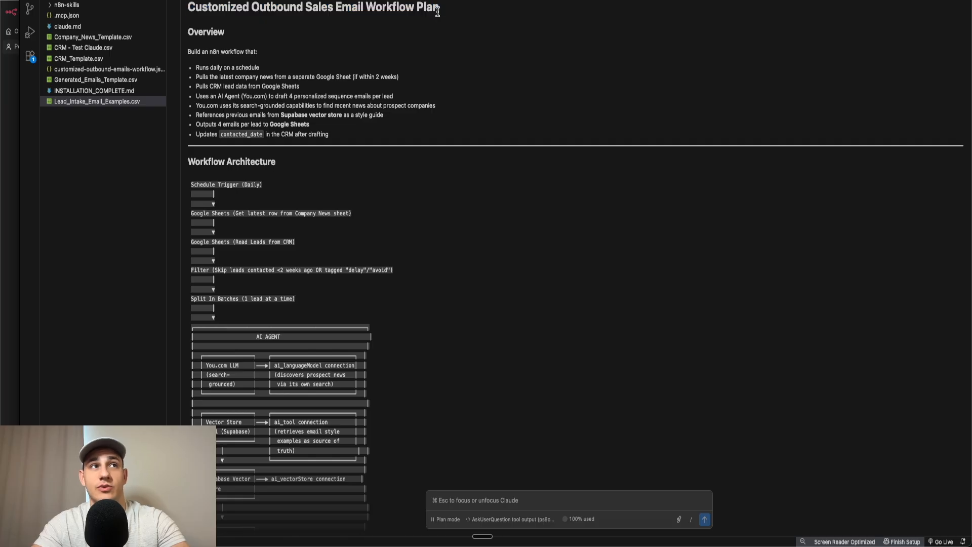
left_click_drag(192, 33, 219, 32)
left_click(219, 32)
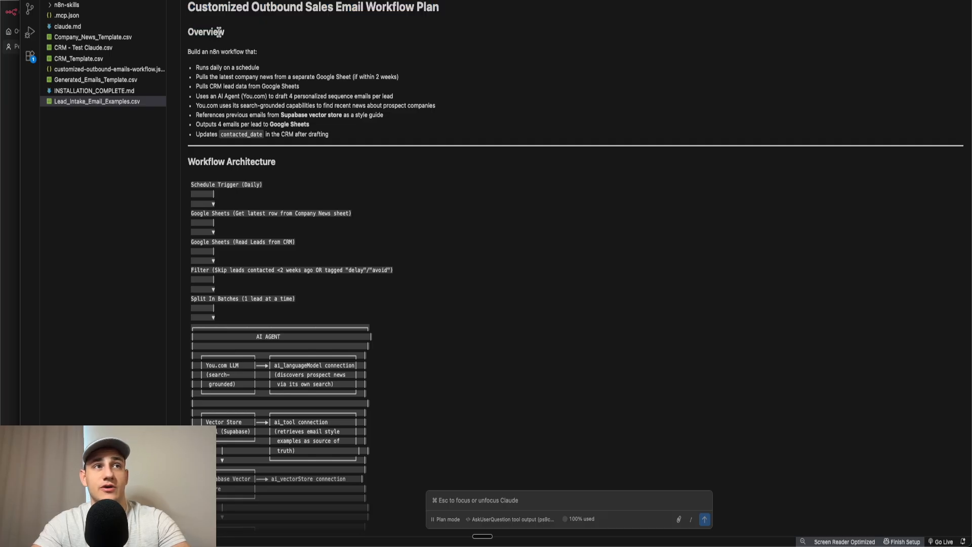
left_click_drag(202, 68, 396, 77)
left_click(253, 68)
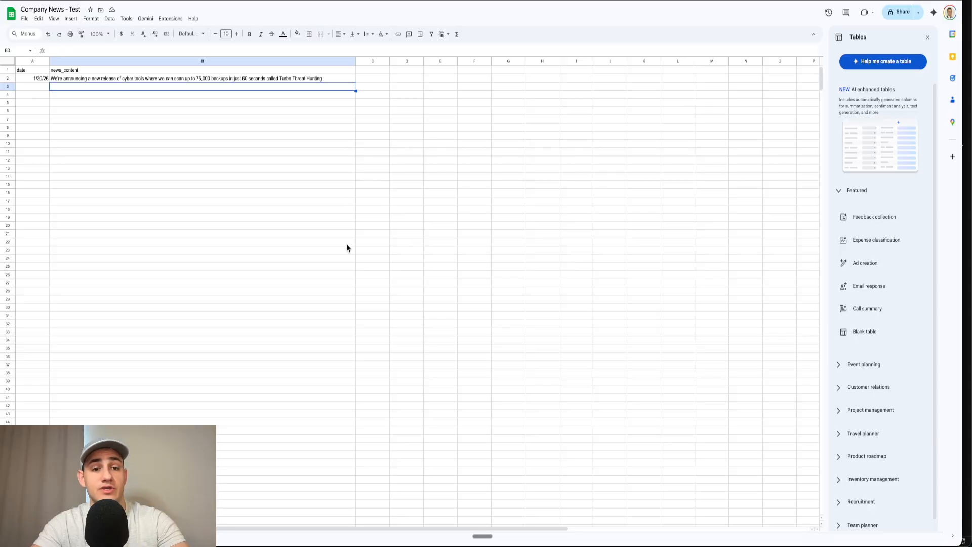
- Inspect the date and news_content columns in the Company News - Test sheet and the lead rows in the CRM - Test Claude sheet
left_click(40, 72)
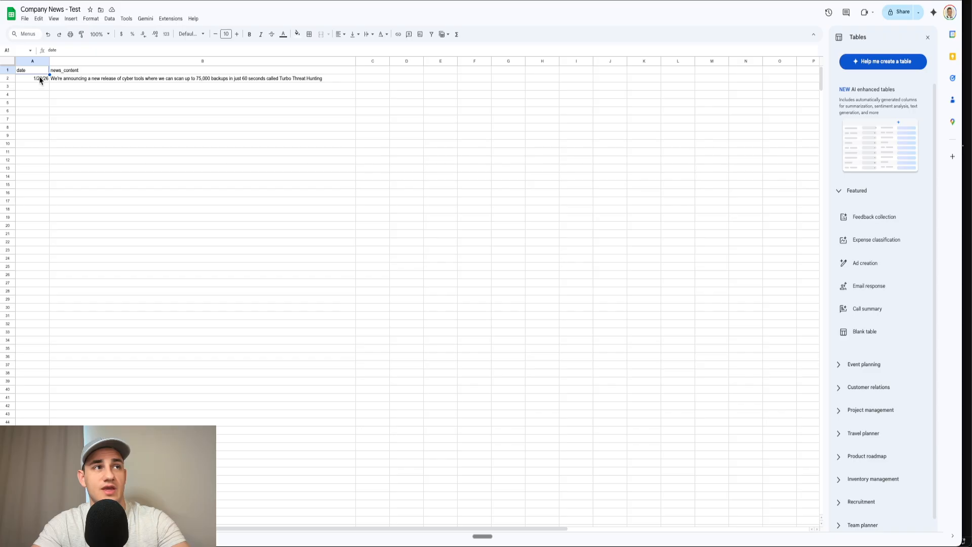
left_click_drag(74, 71, 77, 80)
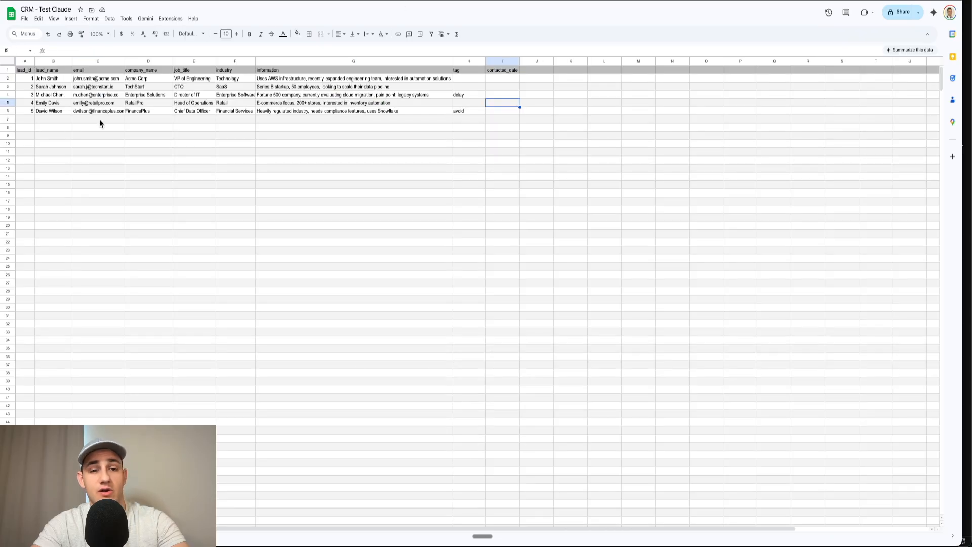
left_click_drag(59, 80, 371, 112)
left_click(369, 120)
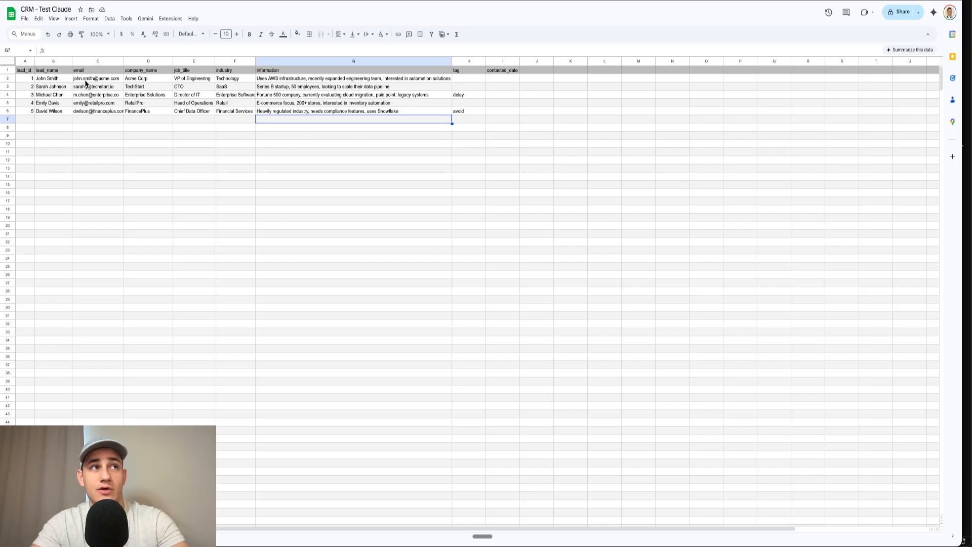
left_click_drag(62, 79, 423, 112)
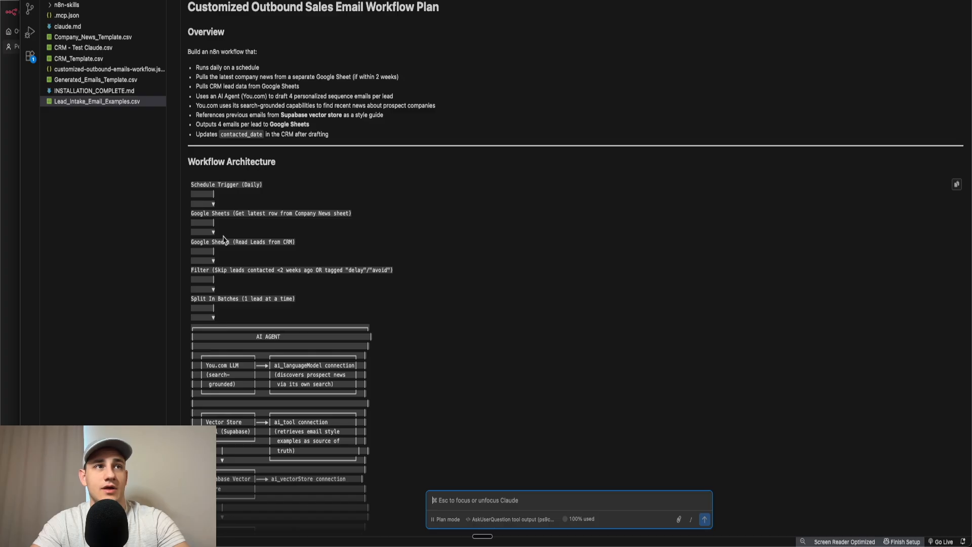
- Return to the plan's Overview and review the data source lines and the You.com AI Agent line on drafting 4 personalized emails
left_click_drag(196, 76, 317, 91)
left_click(317, 91)
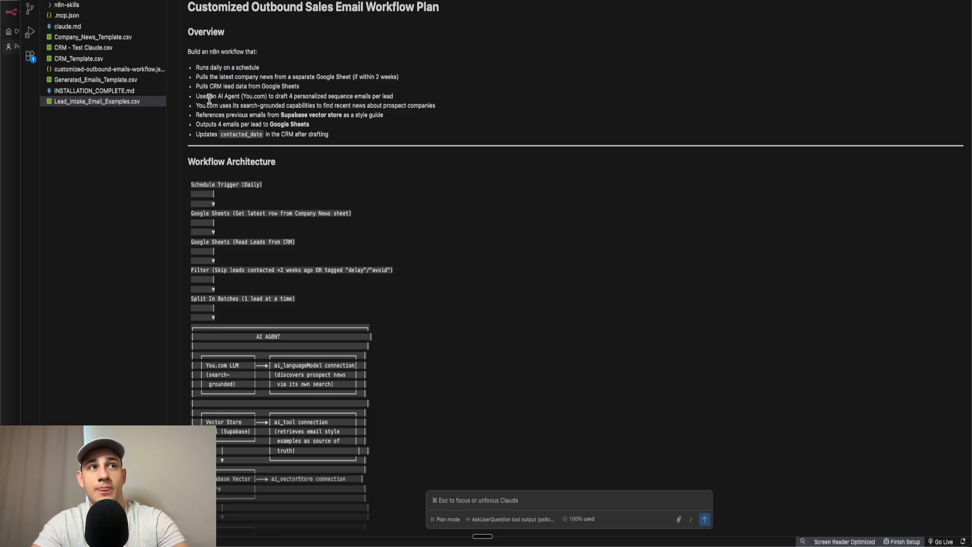
left_click_drag(197, 96, 266, 98)
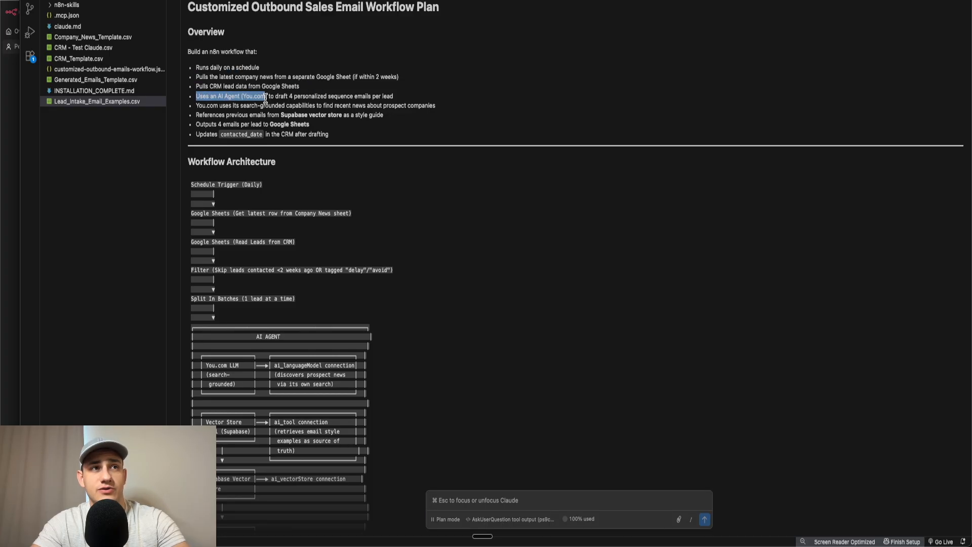
left_click(266, 98)
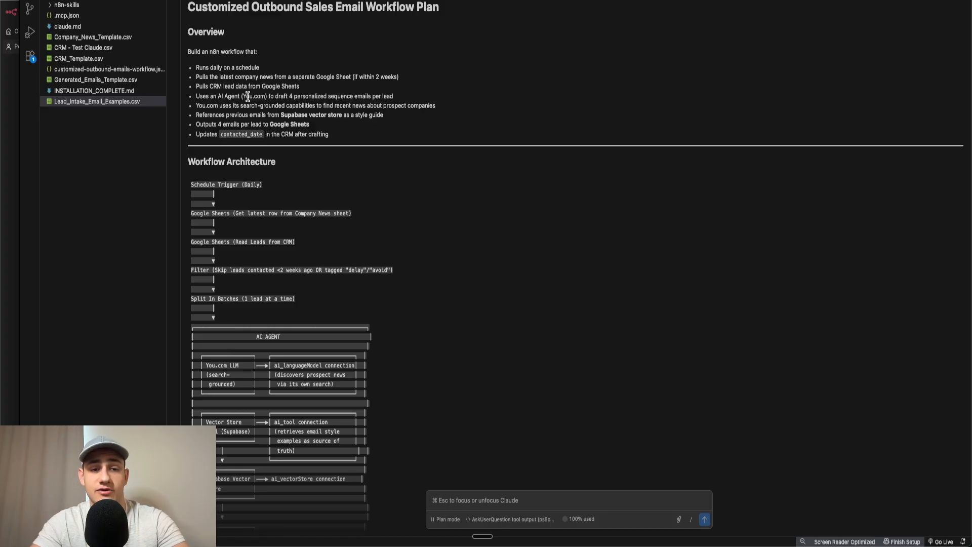
double_click(248, 96)
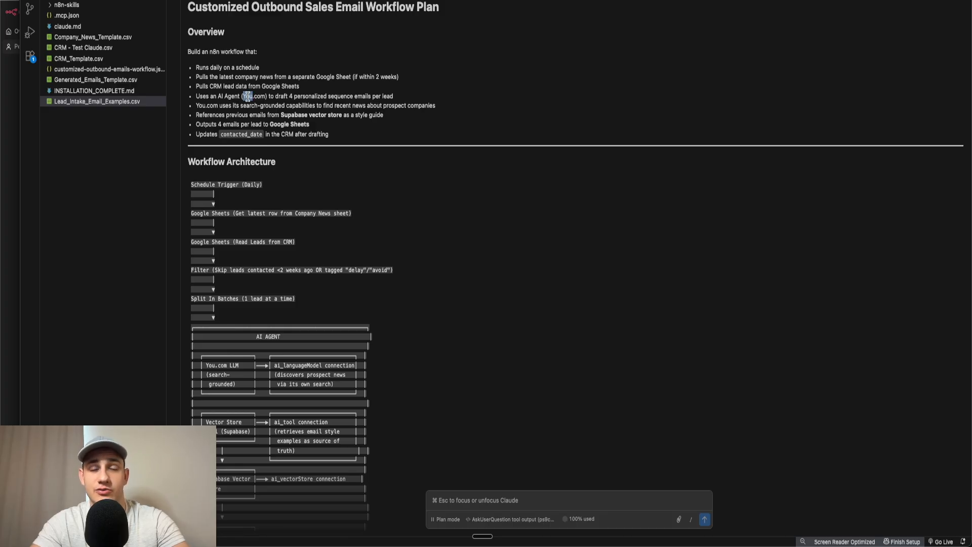
left_click(246, 97)
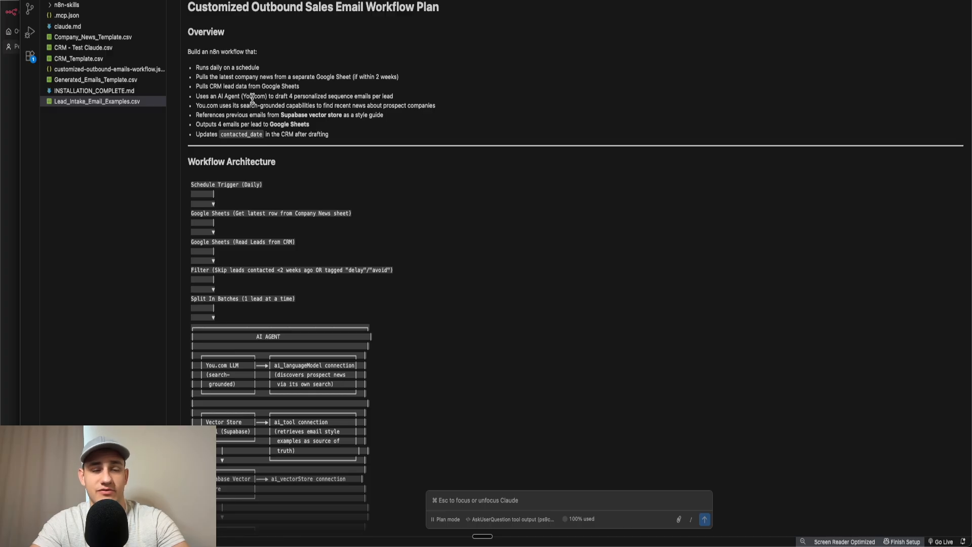
left_click_drag(243, 96, 261, 96)
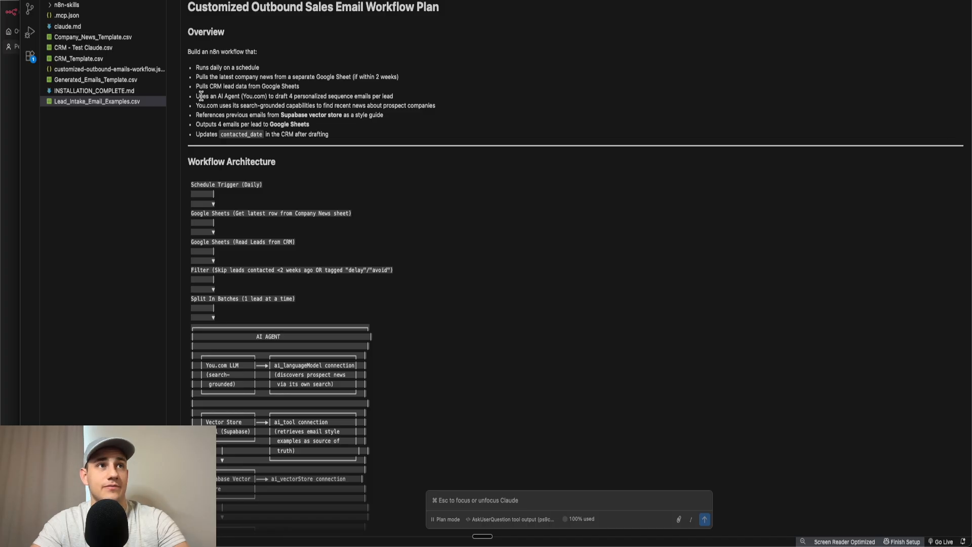
left_click_drag(199, 96, 269, 96)
left_click_drag(276, 97, 392, 97)
left_click(393, 101)
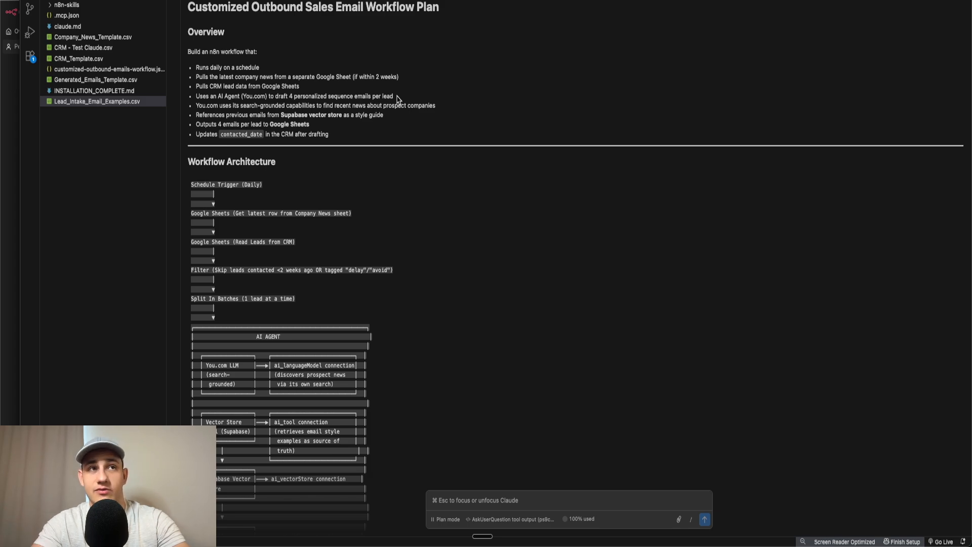
left_click_drag(395, 97, 203, 96)
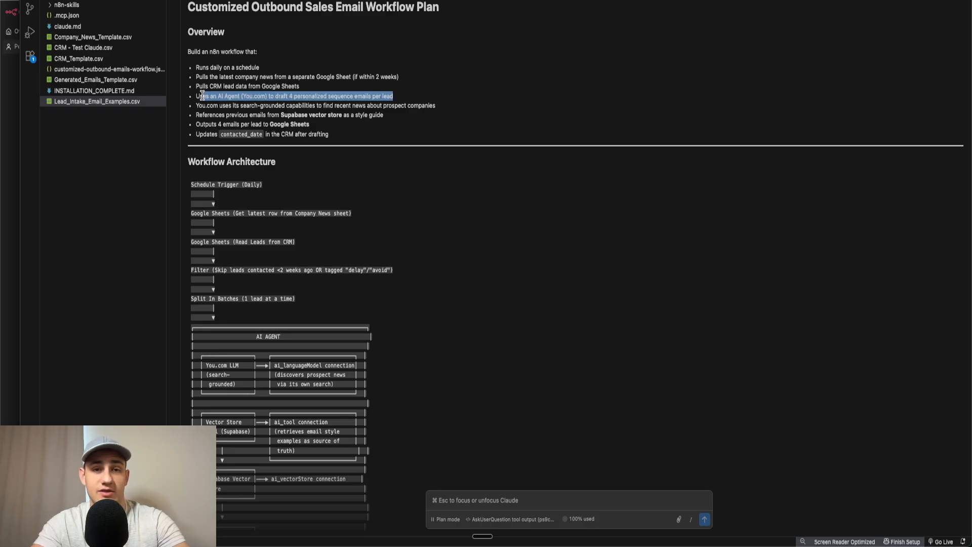
- Review the Overview lines on You.com search-grounded capabilities and on previous emails from the Supabase vector store
left_click_drag(199, 106, 408, 106)
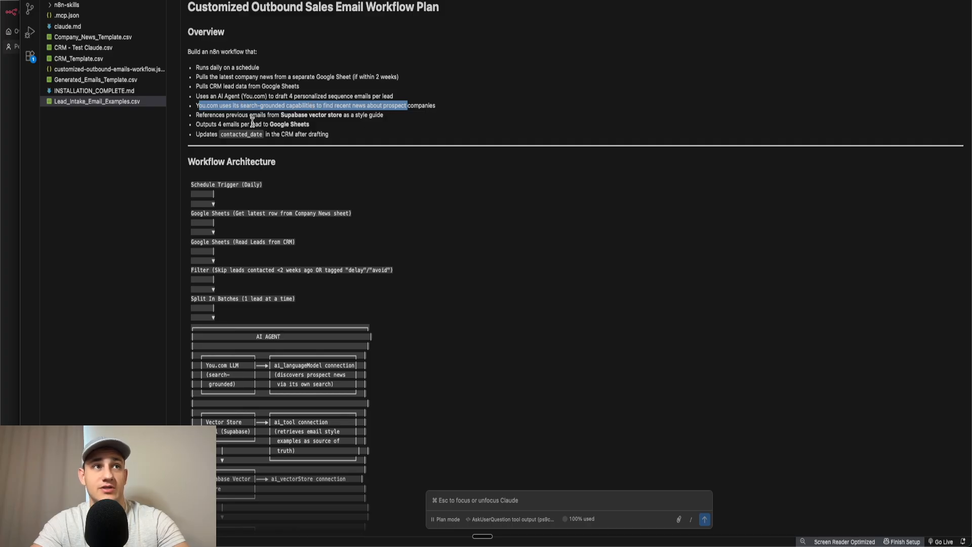
left_click(225, 123)
left_click_drag(217, 115, 335, 117)
left_click(334, 123)
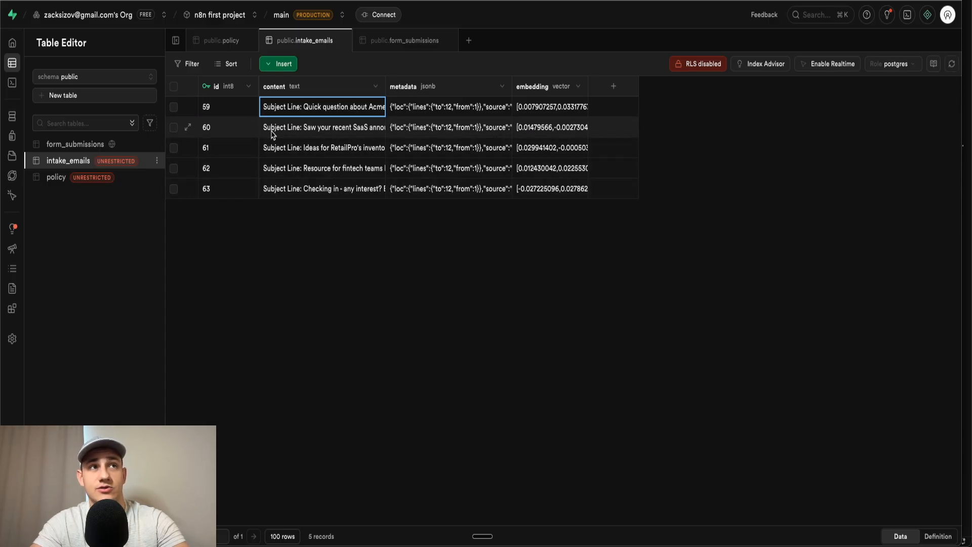
- Open the content of record 59 in the Supabase intake_emails table and read the sample email to its end
double_click(338, 112)
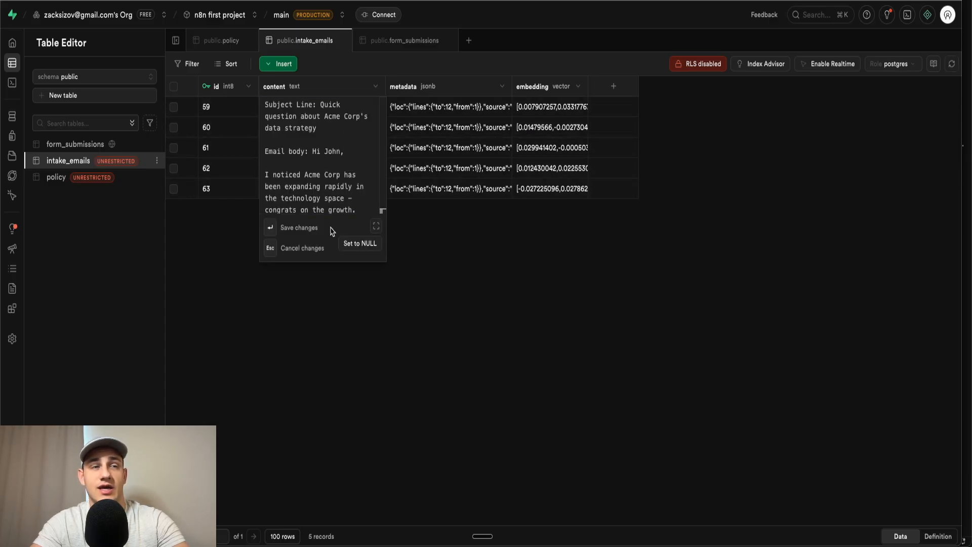
scroll(341, 196, "down", 4)
scroll(341, 195, "down", 4)
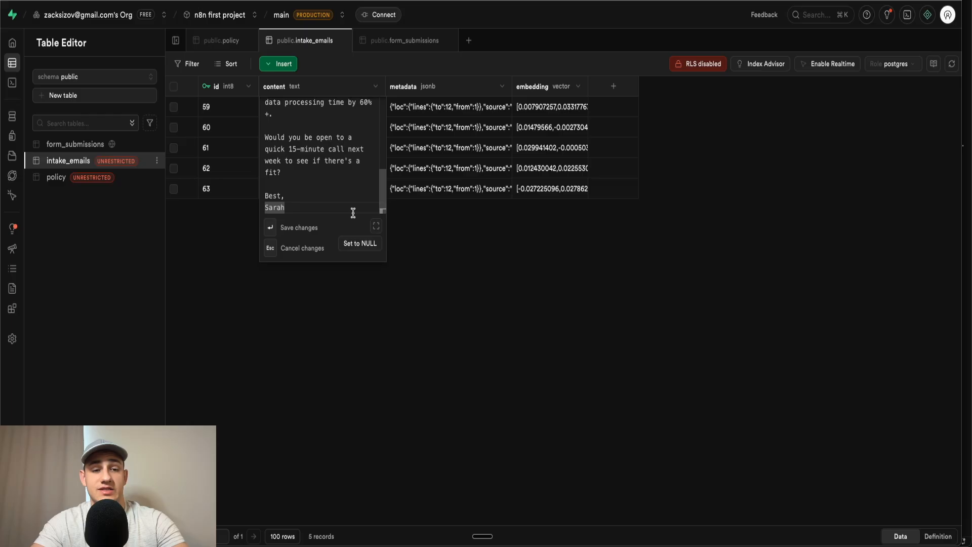
- Review the closing call request and sign-off of the record 59 sample email, and close its content without saving changes
left_click_drag(353, 213, 282, 152)
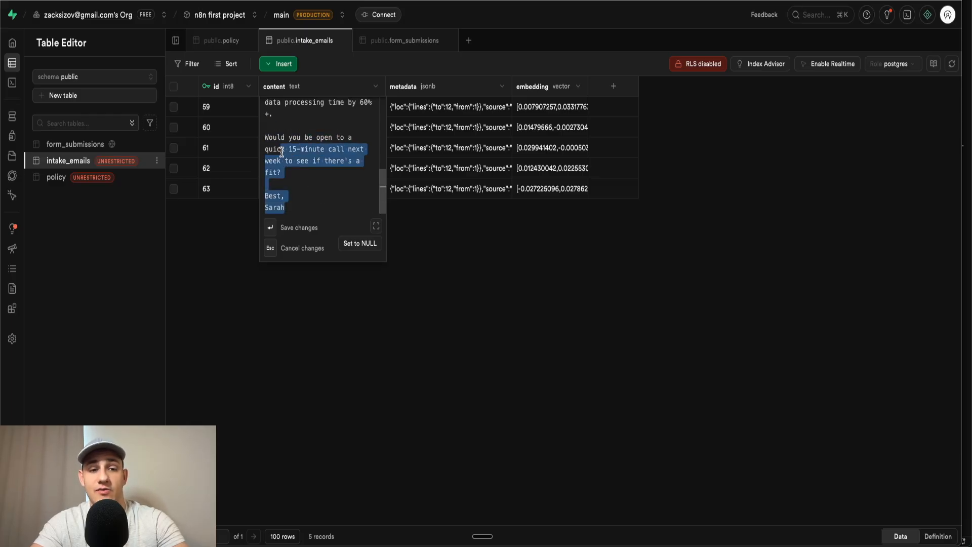
left_click(298, 182)
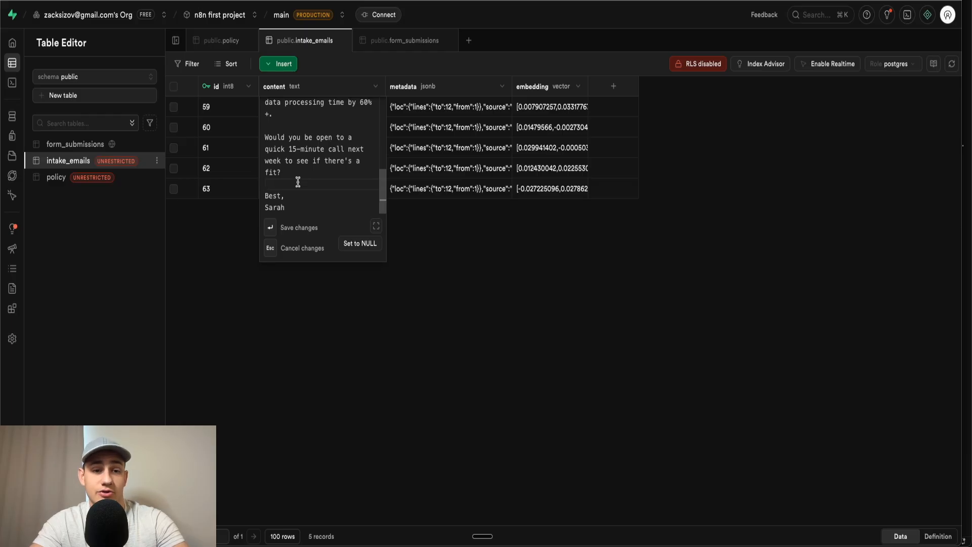
key("Escape")
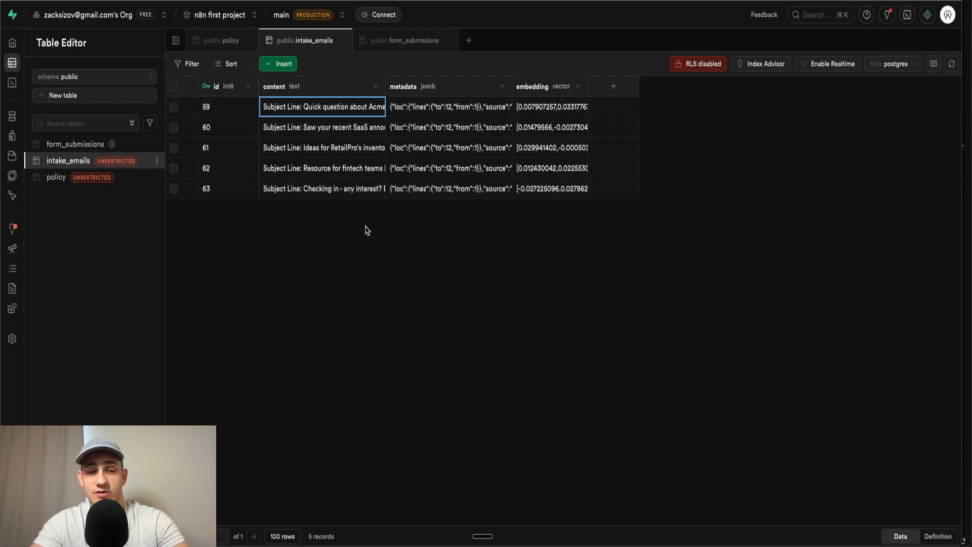
- Switch back to the workflow plan and review the Overview line on using Supabase vector store emails as a style guide
key("super+Tab")
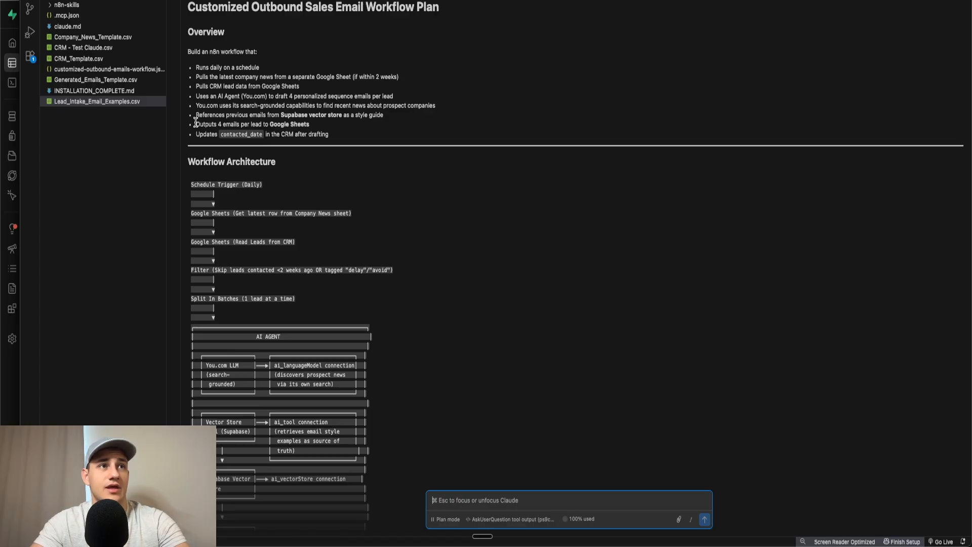
left_click_drag(195, 115, 330, 116)
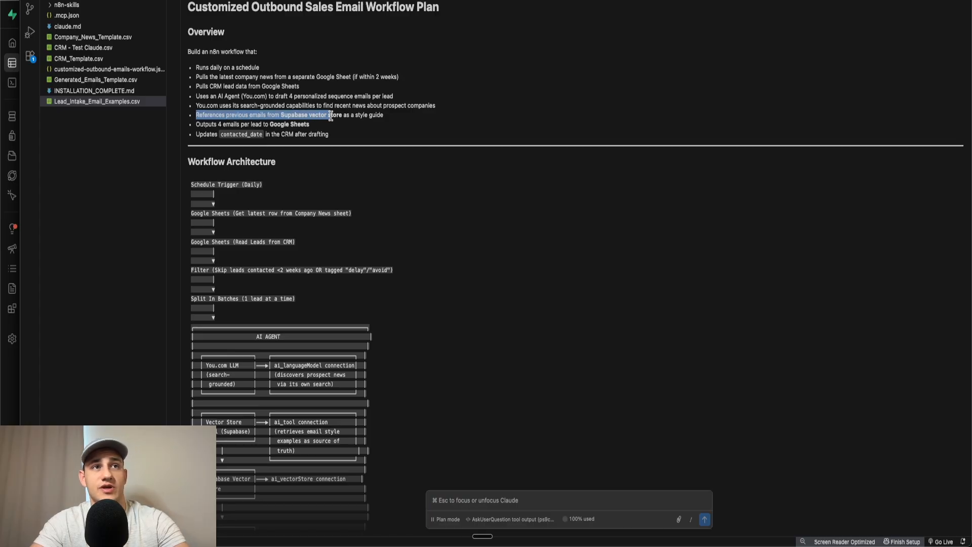
left_click(332, 116)
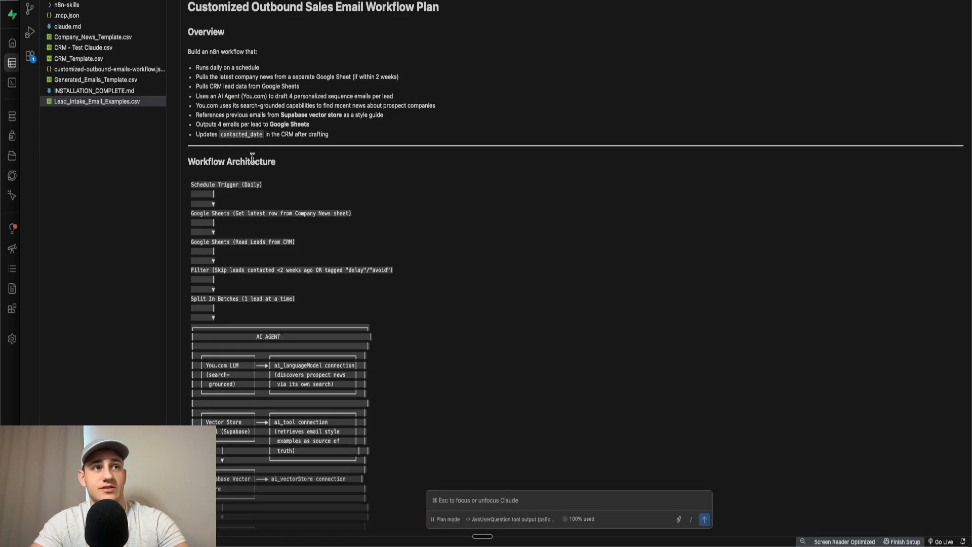
- Review the plan's line on outputting 4 emails per lead and inspect the output area under the Email Drafts post automation headers
left_click_drag(196, 124, 328, 131)
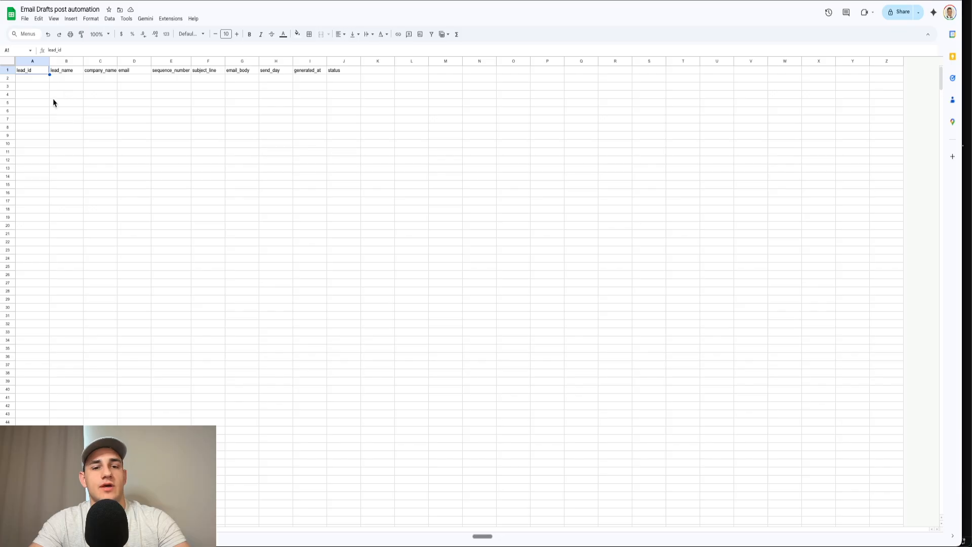
left_click_drag(23, 78, 339, 179)
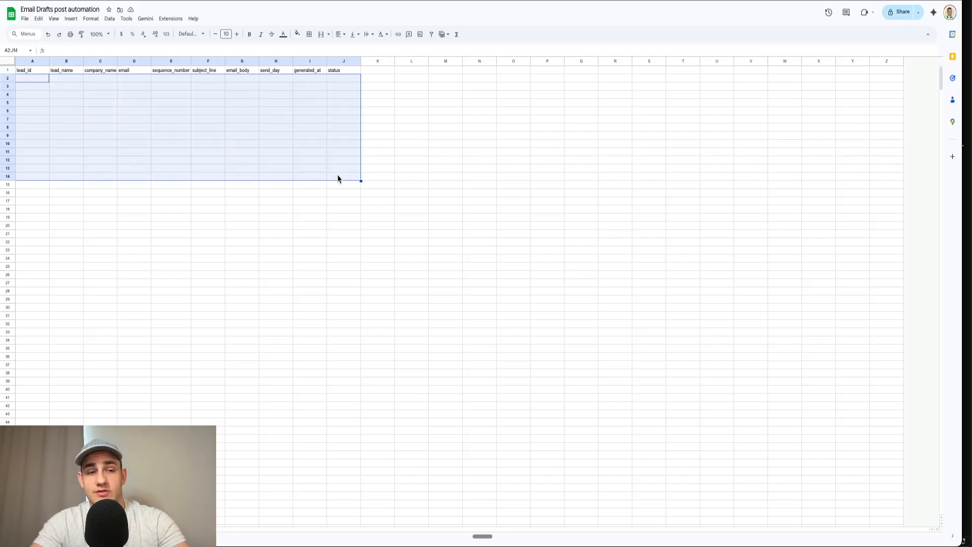
left_click(338, 179)
left_click_drag(23, 79, 340, 190)
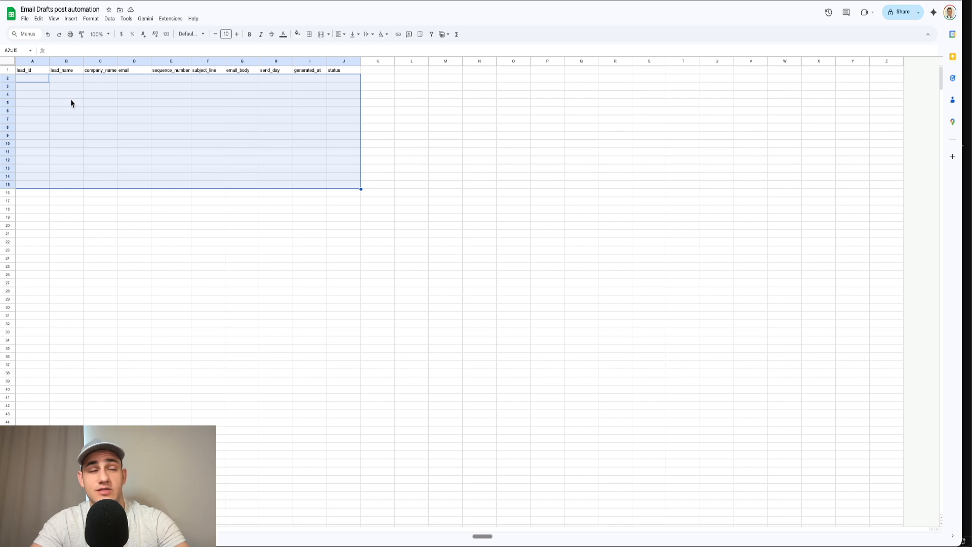
left_click(33, 82)
left_click_drag(33, 82, 337, 178)
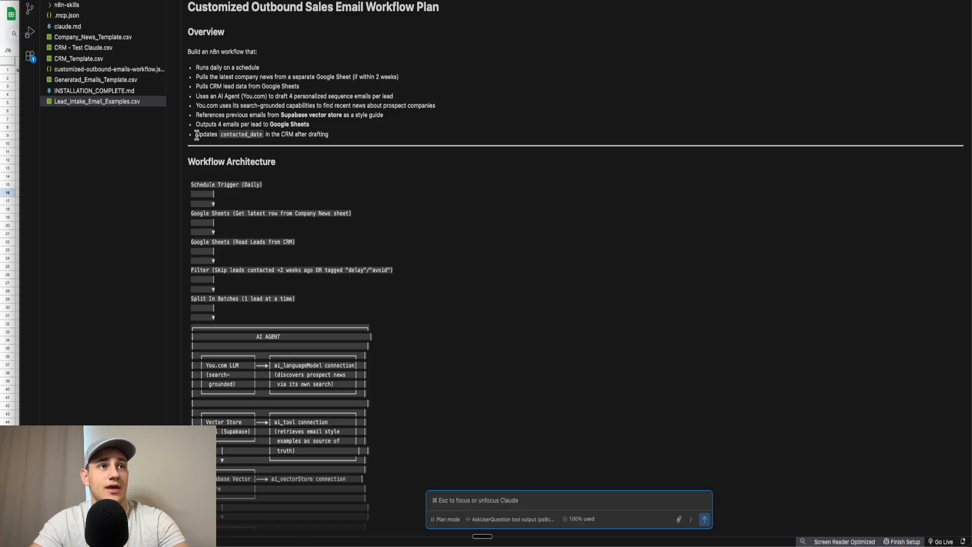
- Review the Overview line on updating contacted_date and inspect that column's lead rows in the CRM - Test Claude sheet
left_click_drag(196, 134, 334, 137)
left_click(336, 143)
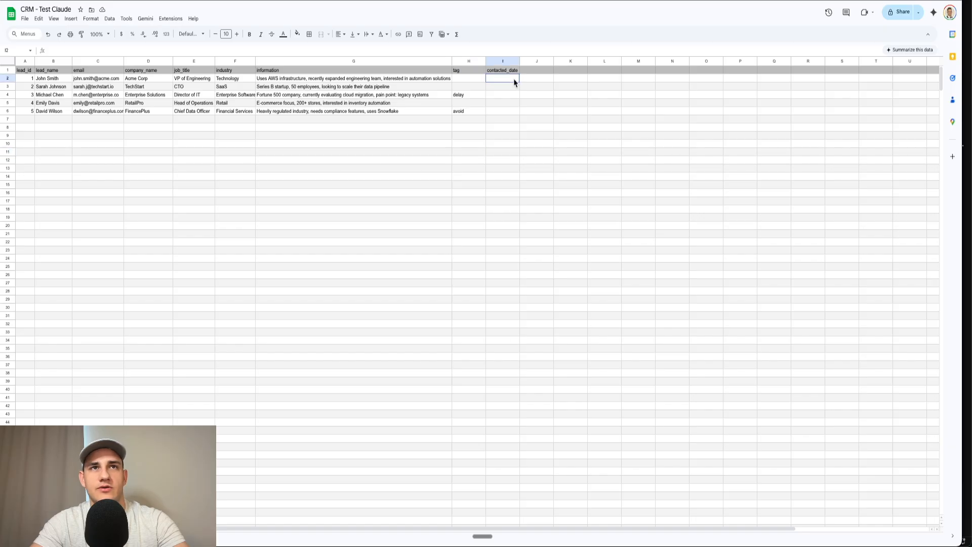
left_click_drag(515, 80, 519, 111)
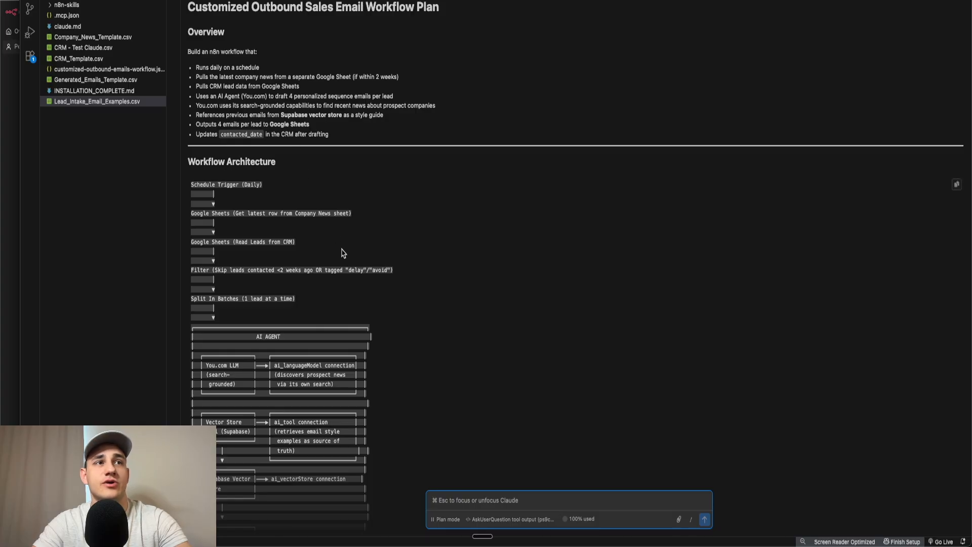
- Examine the Workflow Architecture diagram in the plan, from the Schedule Trigger through the AI Agent connections to the loop back
scroll(347, 260, "down", 5)
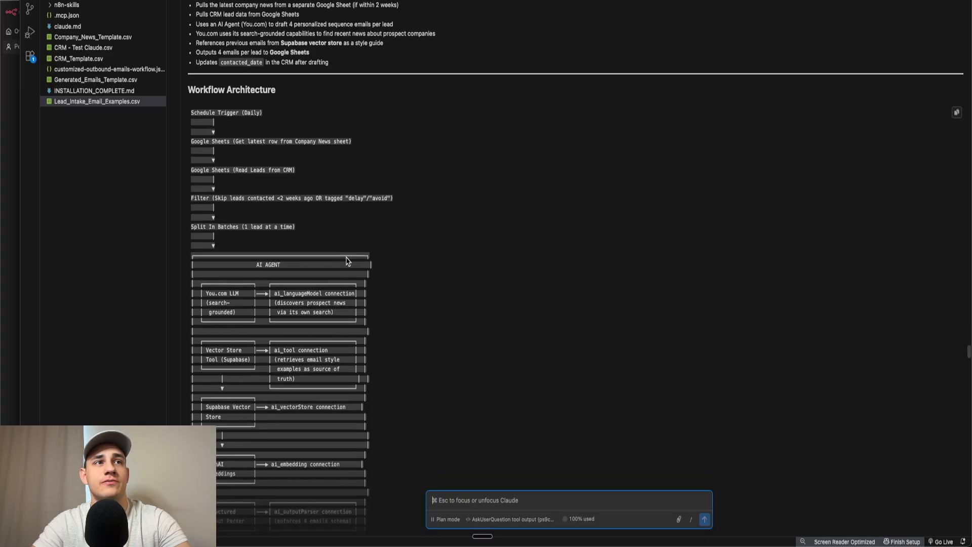
left_click_drag(191, 21, 365, 373)
left_click(365, 373)
left_click_drag(191, 21, 336, 146)
left_click(335, 148)
left_click_drag(198, 175, 373, 373)
left_click(378, 373)
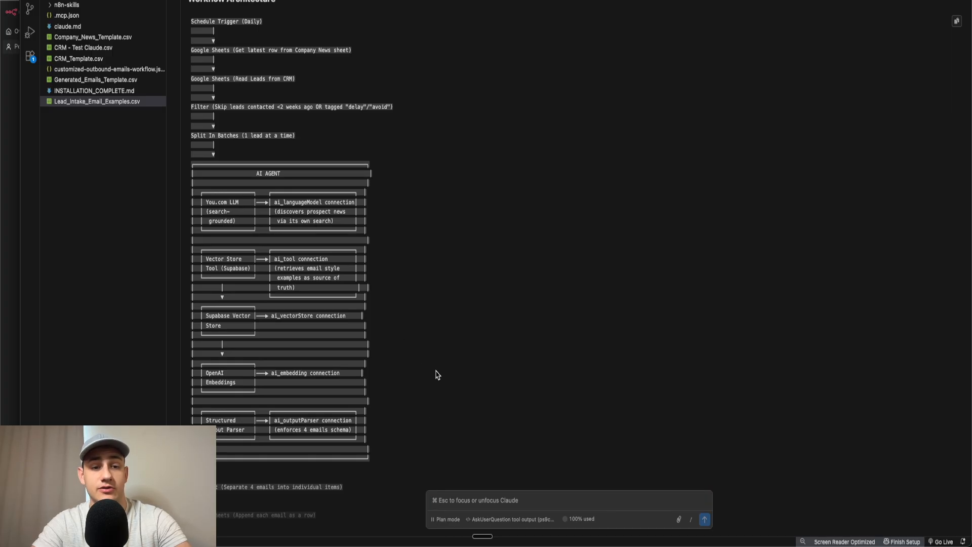
scroll(437, 375, "down", 6)
scroll(437, 374, "up", 3)
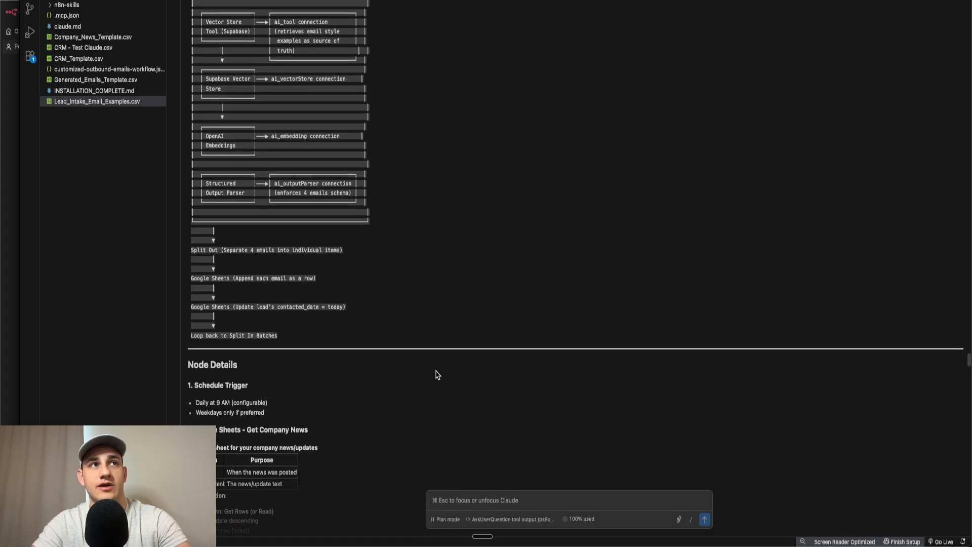
- Review the plan's Node Details for the Schedule Trigger and the Google Sheets - Get Company News node
scroll(437, 375, "down", 10)
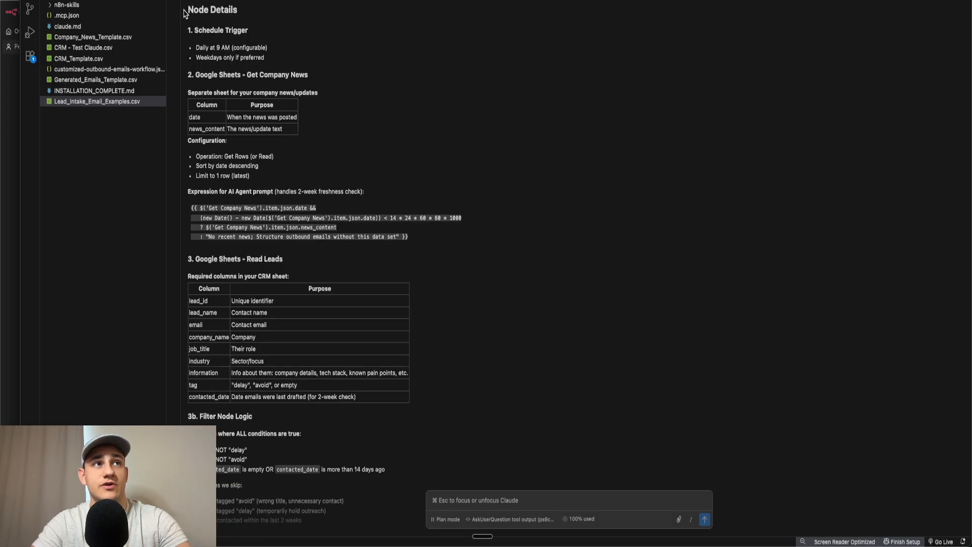
left_click_drag(187, 11, 213, 102)
left_click(291, 100)
left_click(213, 101)
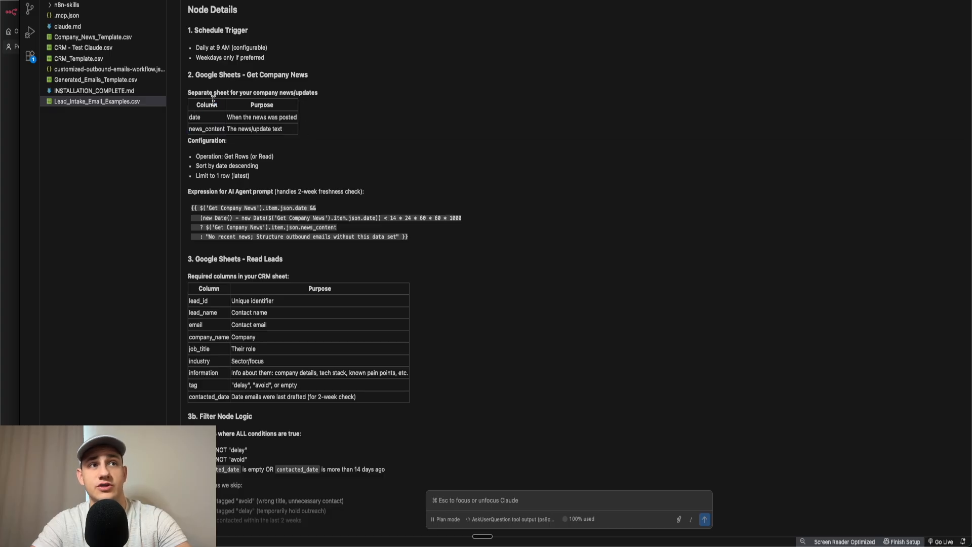
- Examine the AI Agent prompt expression for the 2-week news freshness check, including its "No recent news" fallback text
left_click_drag(187, 191, 445, 244)
left_click(423, 240)
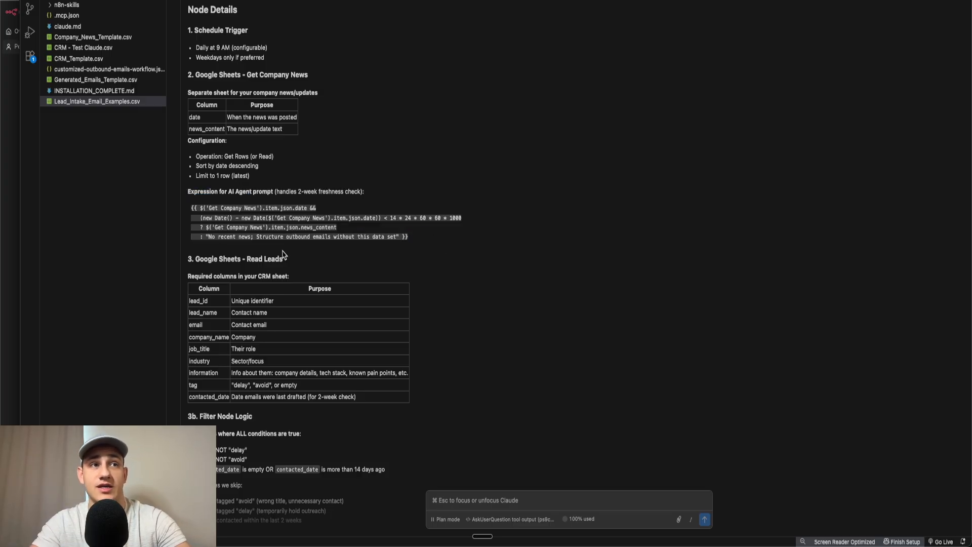
left_click_drag(208, 237, 398, 242)
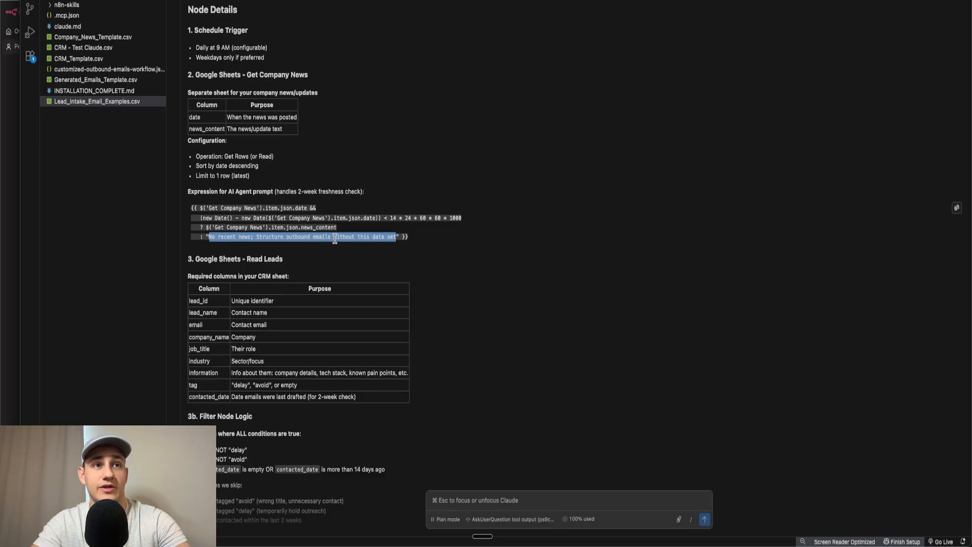
left_click(420, 242)
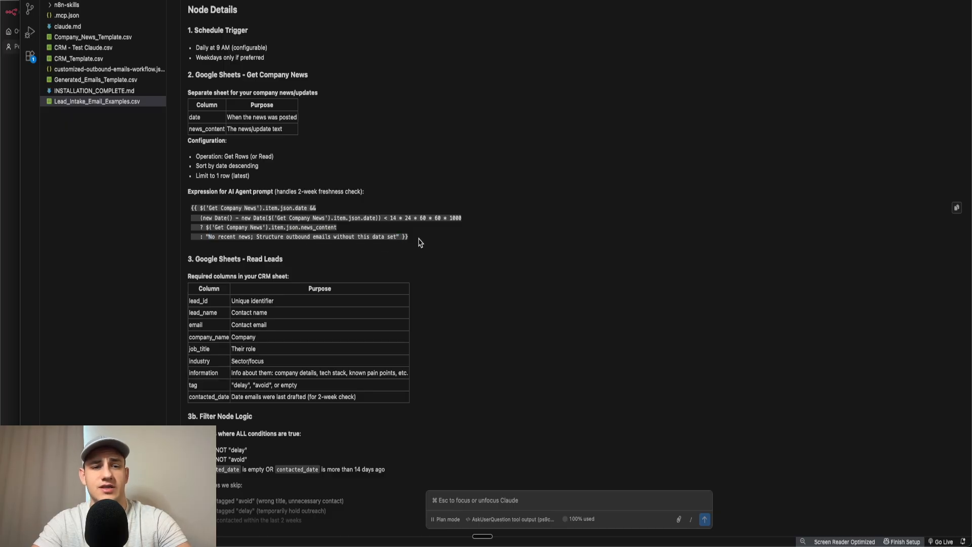
left_click_drag(420, 242, 191, 208)
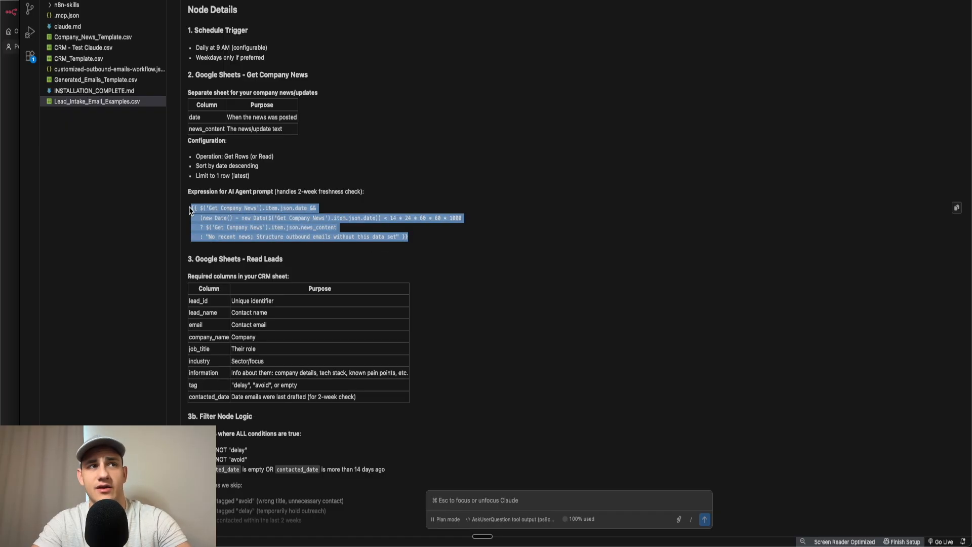
left_click(198, 216)
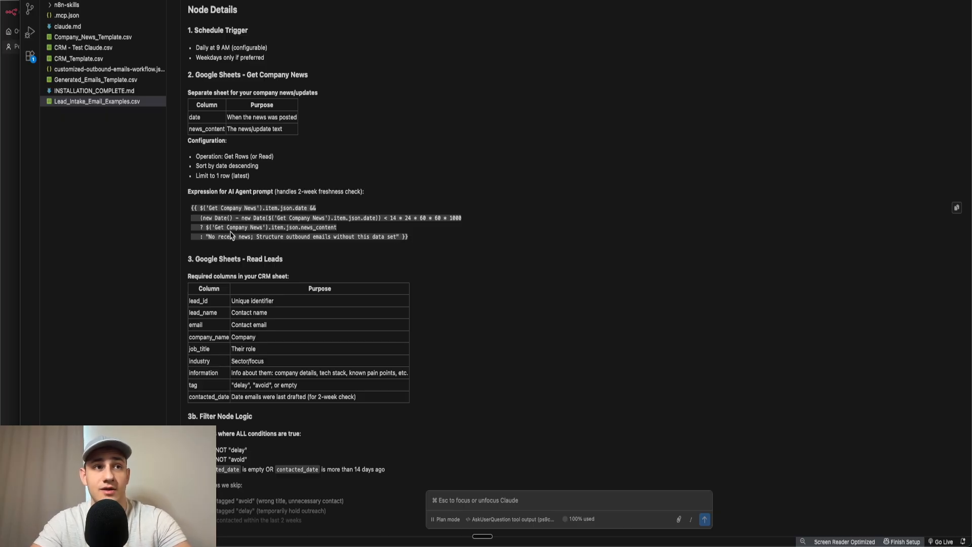
left_click_drag(209, 236, 398, 238)
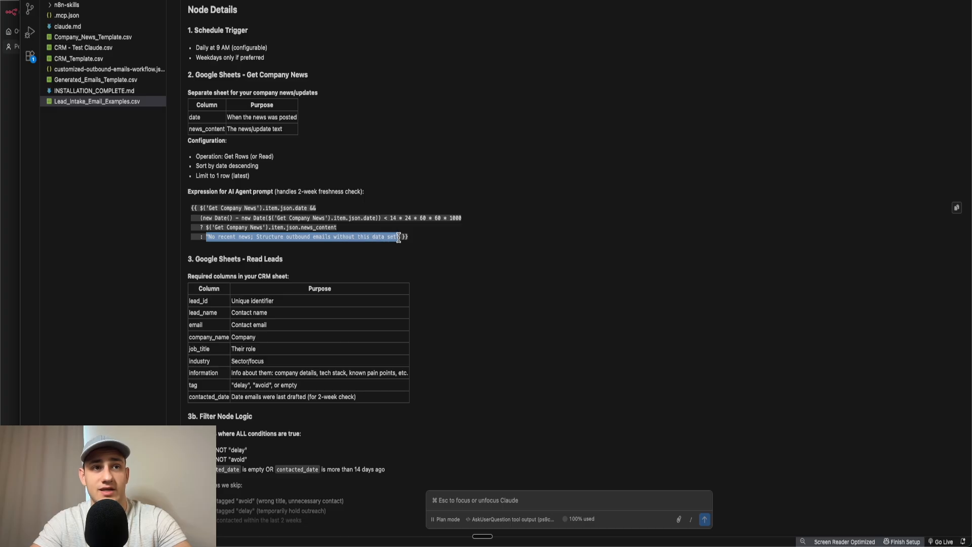
left_click(398, 238)
left_click_drag(255, 237, 349, 239)
left_click(348, 239)
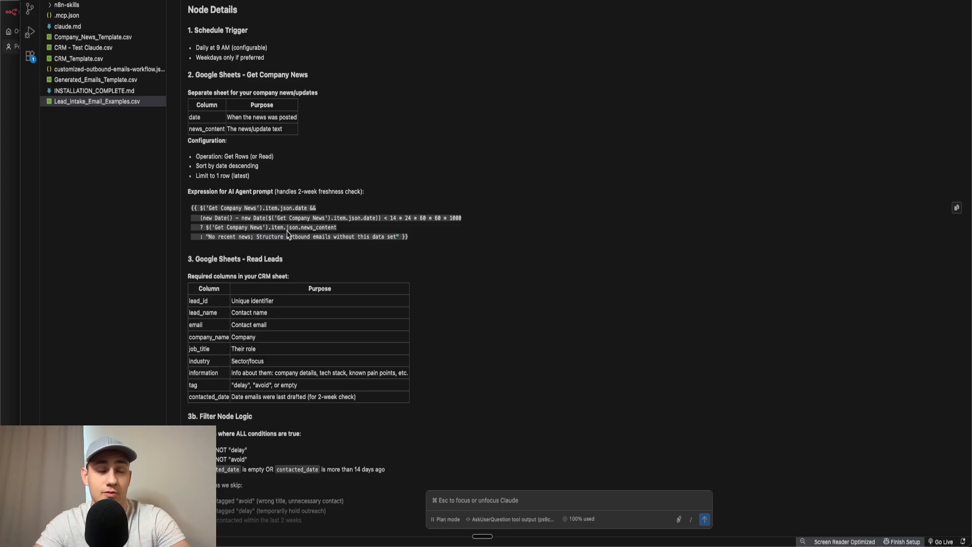
- Review the required CRM sheet columns in the Read Leads section and the Filter Node Logic conditions
scroll(290, 238, "down", 5)
left_click_drag(192, 115, 418, 233)
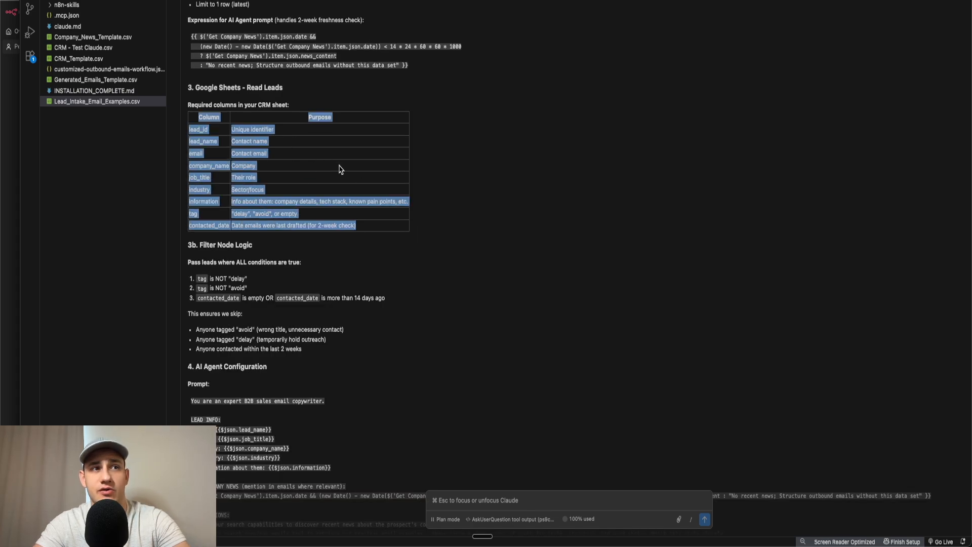
scroll(349, 266, "down", 2)
left_click_drag(188, 121, 349, 193)
left_click(349, 194)
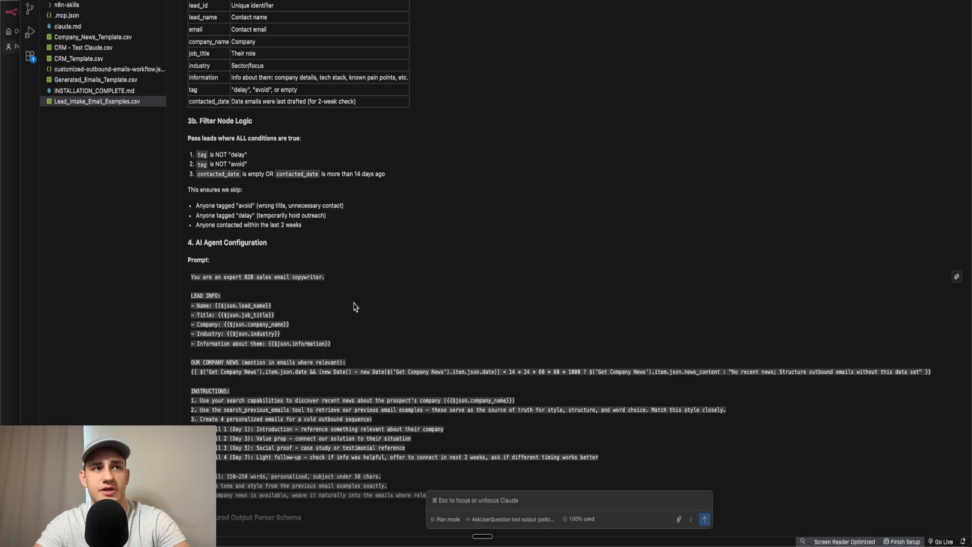
- Review the AI Agent Configuration prompt with its lead info, company news and email sequence instructions
scroll(354, 308, "down", 5)
left_click_drag(187, 11, 484, 292)
left_click(485, 292)
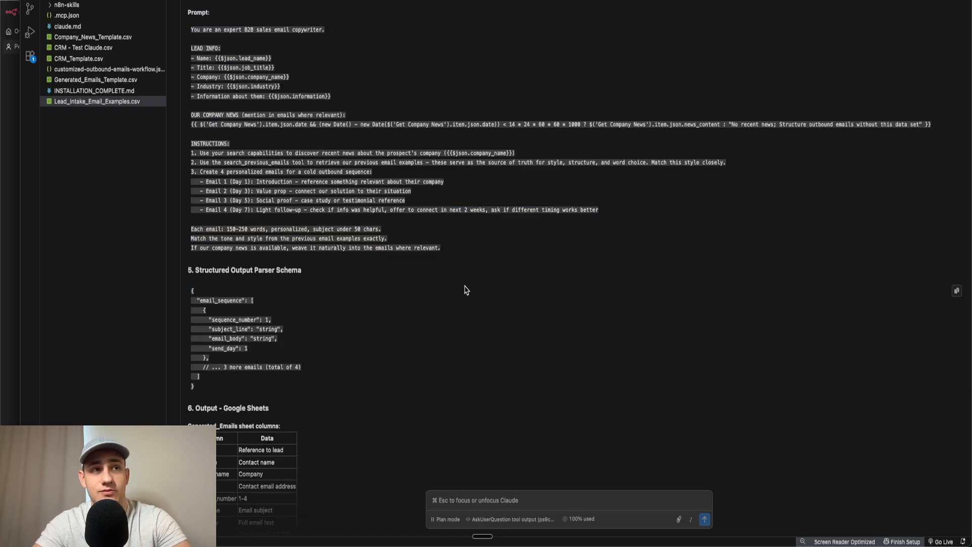
- Review the Generated_Emails output columns and the Update CRM section of the plan
scroll(427, 296, "down", 8)
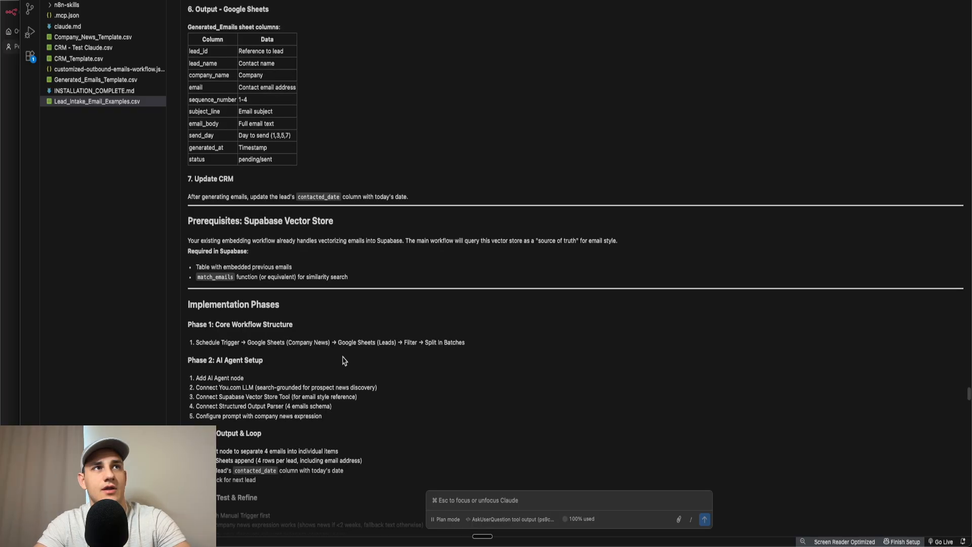
left_click_drag(190, 5, 197, 25)
left_click(196, 25)
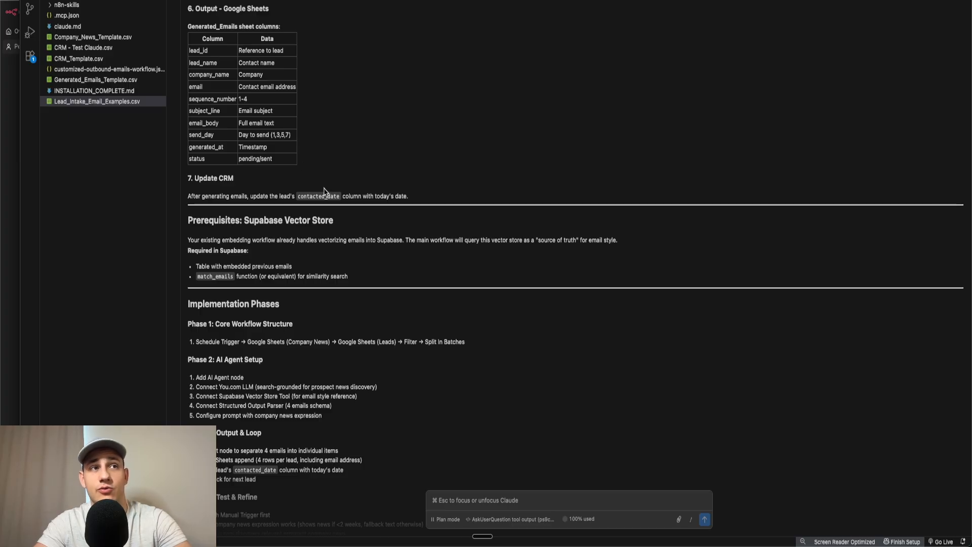
- Review the plan's Implementation Phases, from Core Workflow Structure through AI Agent Setup to Output & Loop
scroll(324, 192, "down", 6)
left_click_drag(188, 4, 294, 22)
left_click(301, 36)
left_click_drag(188, 22, 373, 189)
left_click(370, 190)
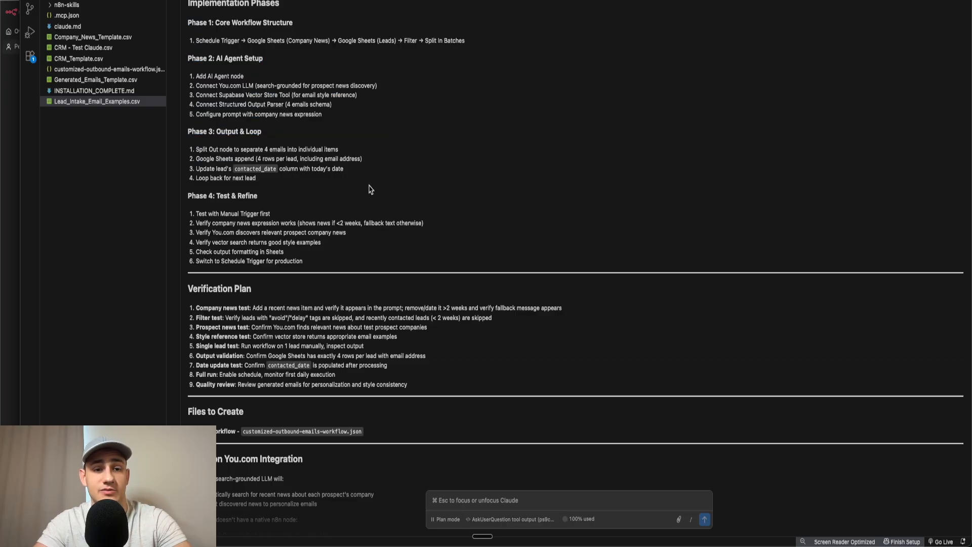
- Review the plan approval message and the Update Todos list for building and validating the workflow
scroll(395, 252, "down", 10)
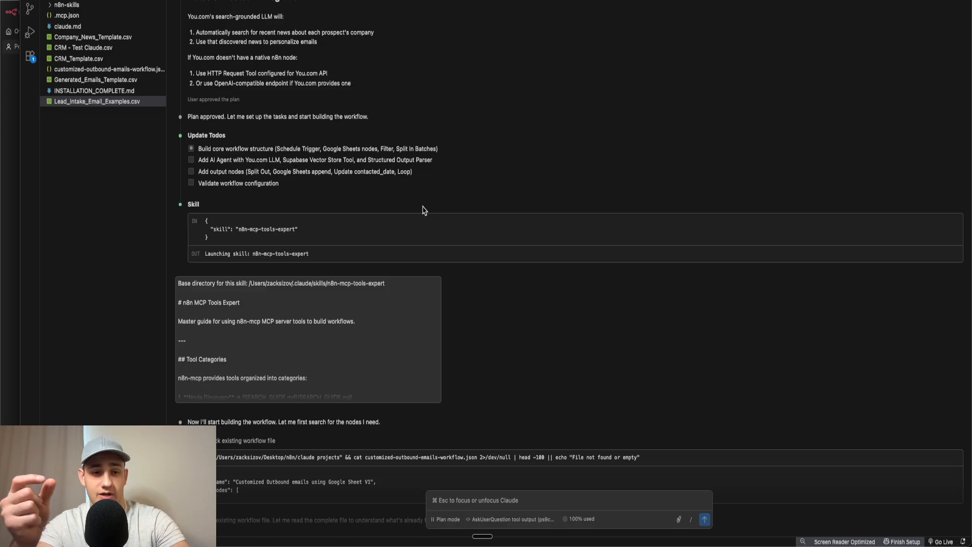
left_click_drag(188, 118, 371, 118)
left_click(261, 158)
left_click_drag(188, 135, 298, 188)
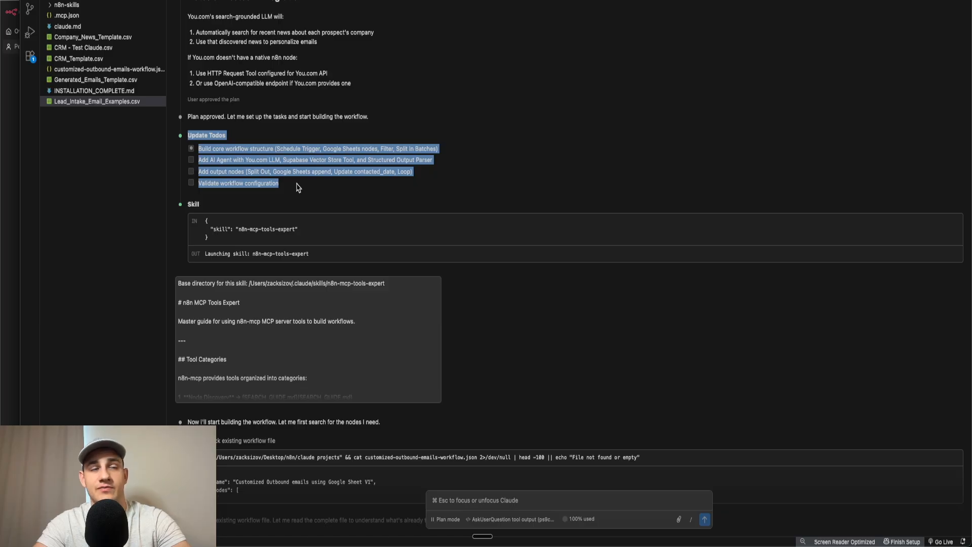
left_click(297, 187)
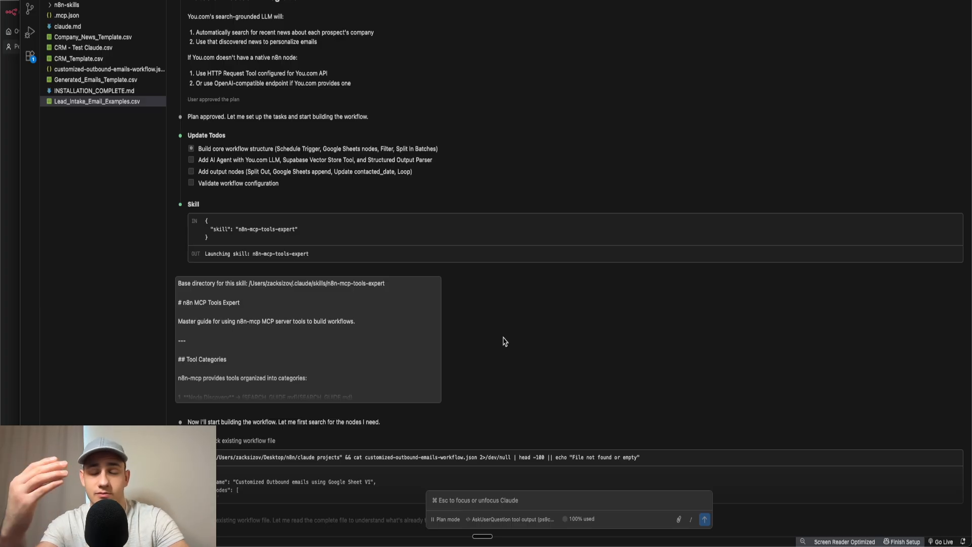
- Review the build log from the existing workflow check through the validation edit, completed todos and Workflow Created node summary
scroll(504, 338, "down", 7)
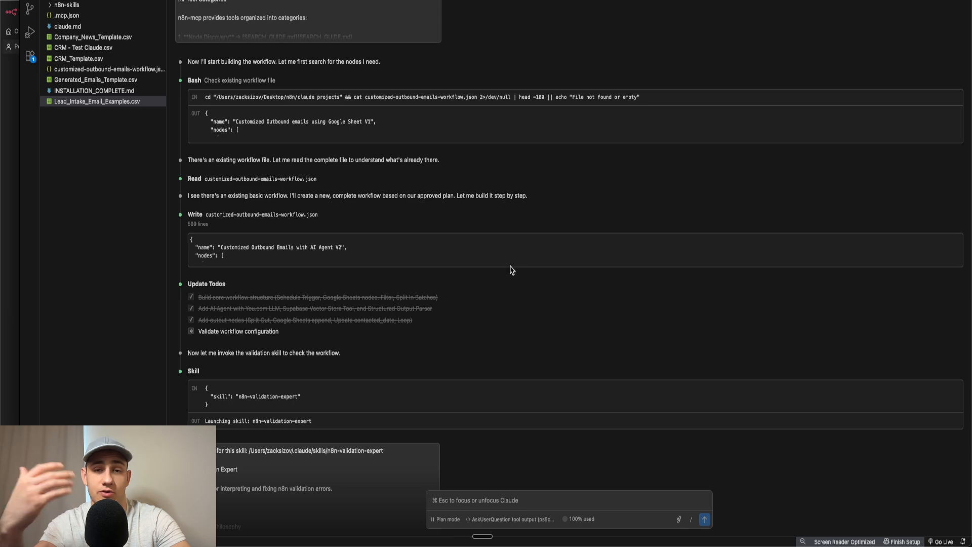
scroll(511, 270, "up", 3)
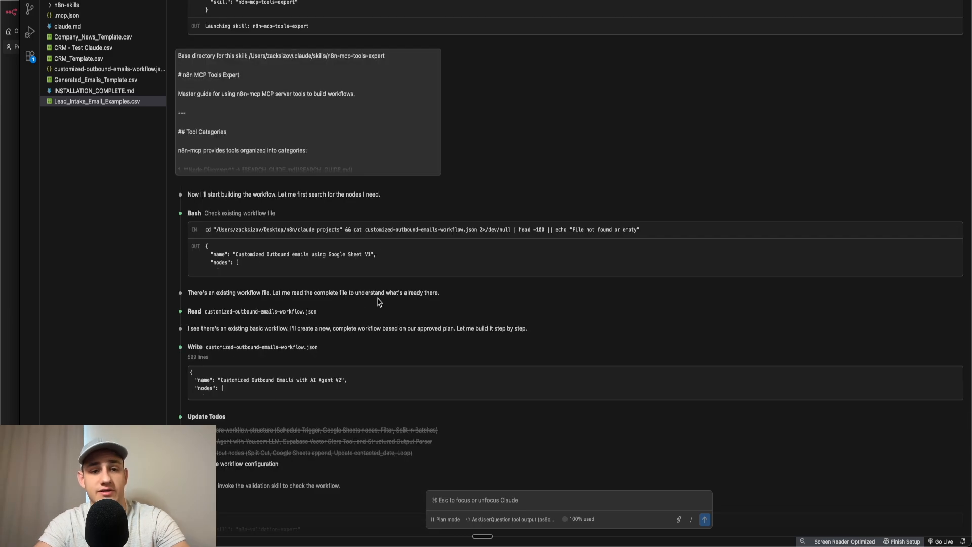
scroll(373, 316, "down", 5)
scroll(373, 316, "down", 3)
scroll(371, 317, "down", 8)
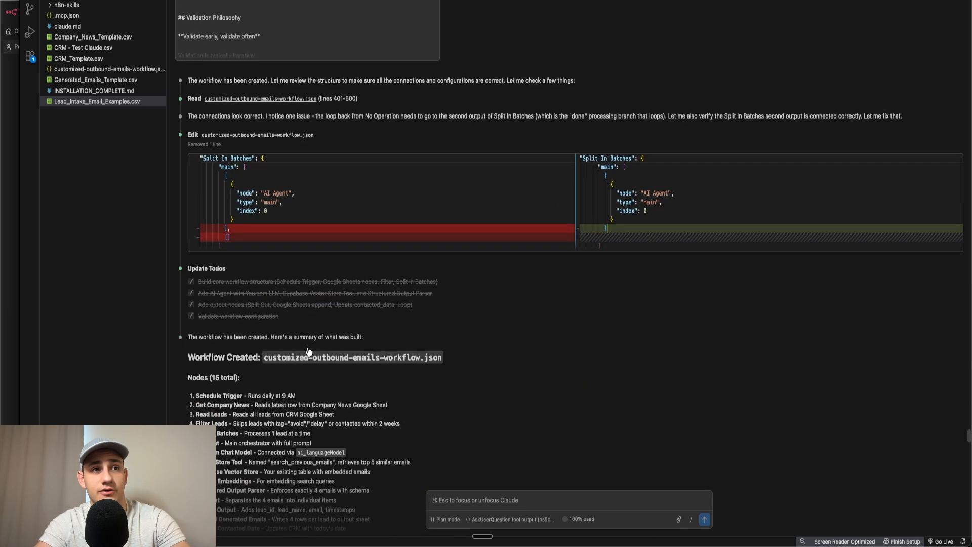
scroll(324, 294, "down", 5)
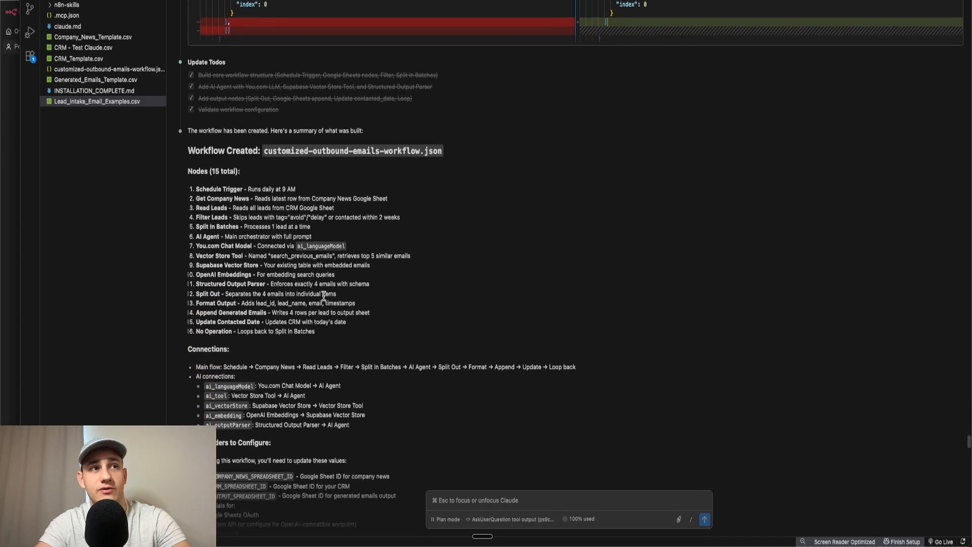
left_click_drag(189, 100, 378, 107)
left_click(378, 107)
- Review the request for a CRM Google Sheet and the CRM, Company News and Generated Emails CSV templates written in response
scroll(394, 211, "down", 10)
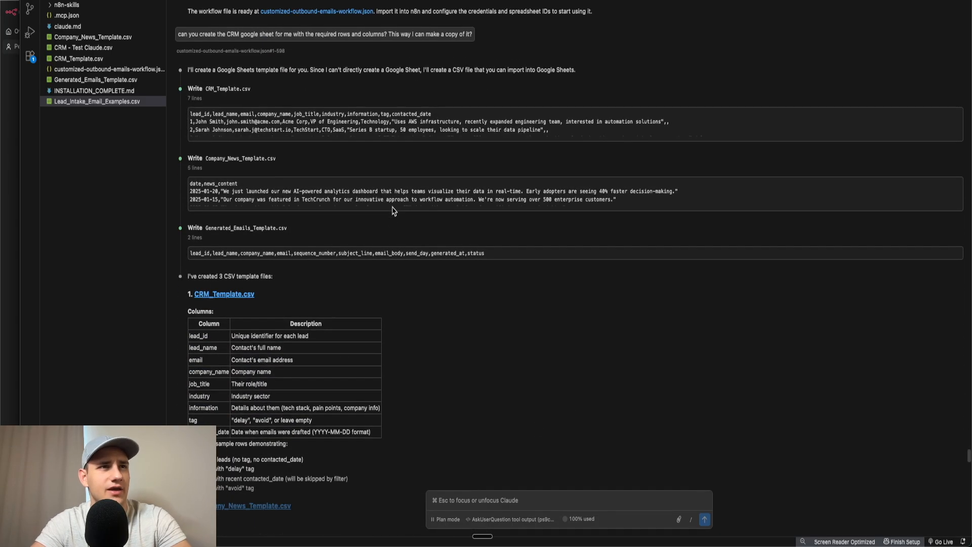
scroll(247, 249, "up", 3)
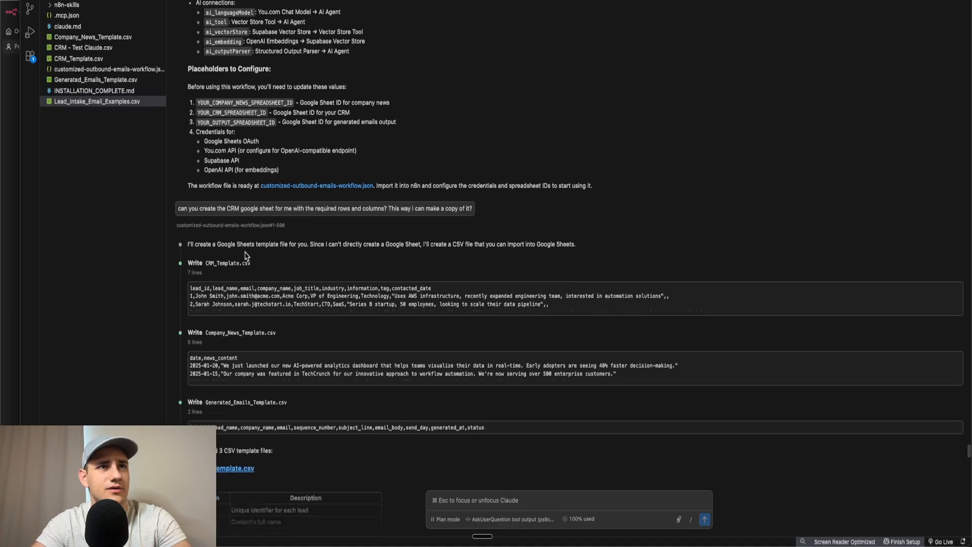
scroll(196, 167, "down", 2)
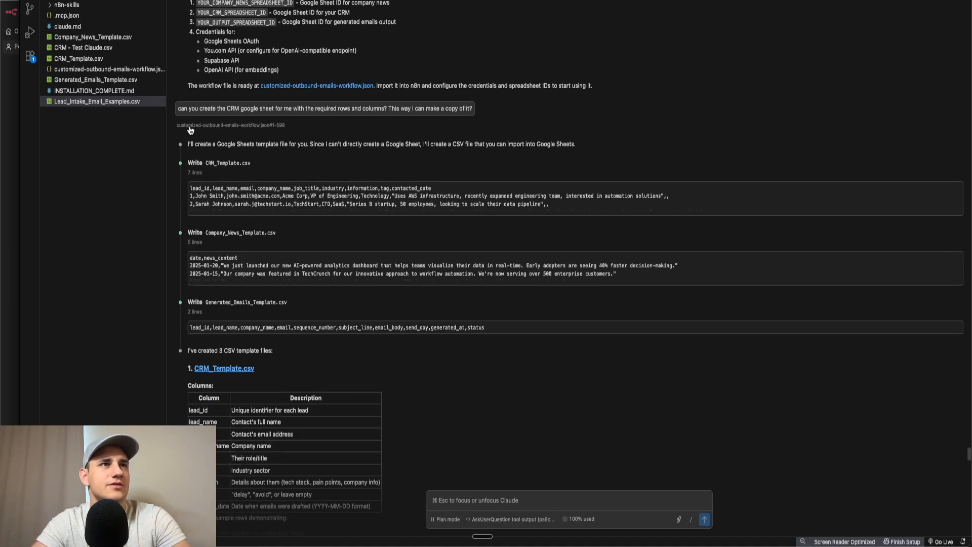
left_click_drag(178, 109, 285, 110)
left_click(284, 110)
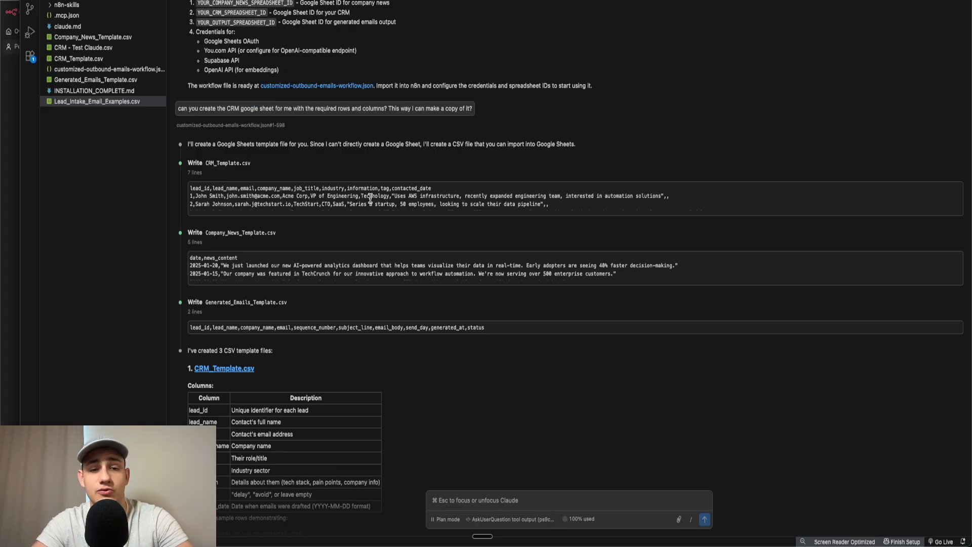
left_click_drag(178, 110, 379, 109)
left_click(379, 110)
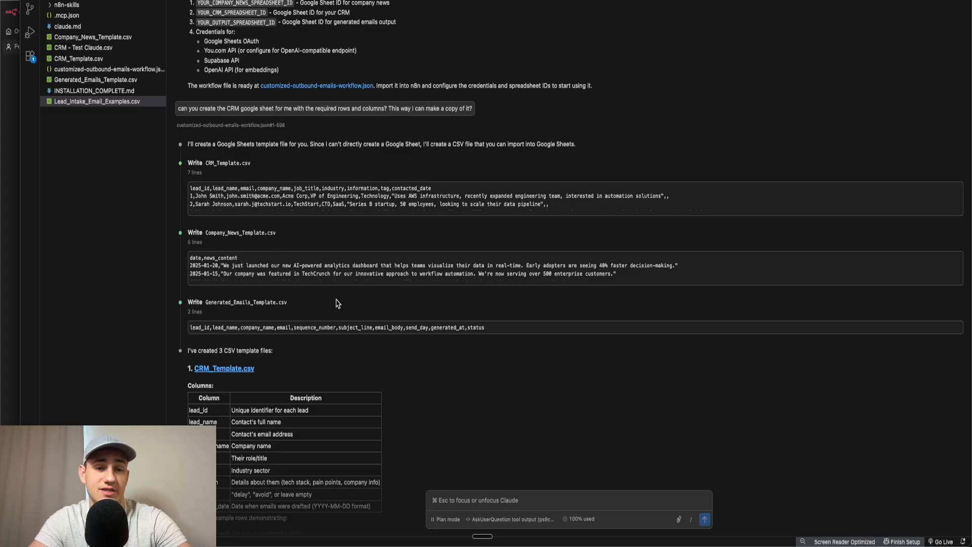
scroll(337, 304, "down", 3)
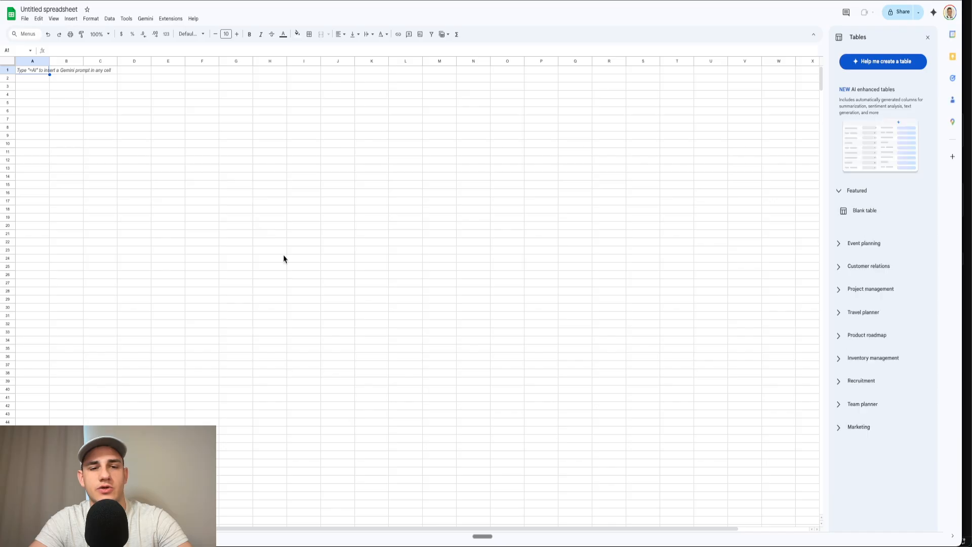
- Import CRM_Template.csv into the untitled Google Sheets file with Replace spreadsheet, and select the imported lead rows
left_click(25, 19)
left_click(38, 59)
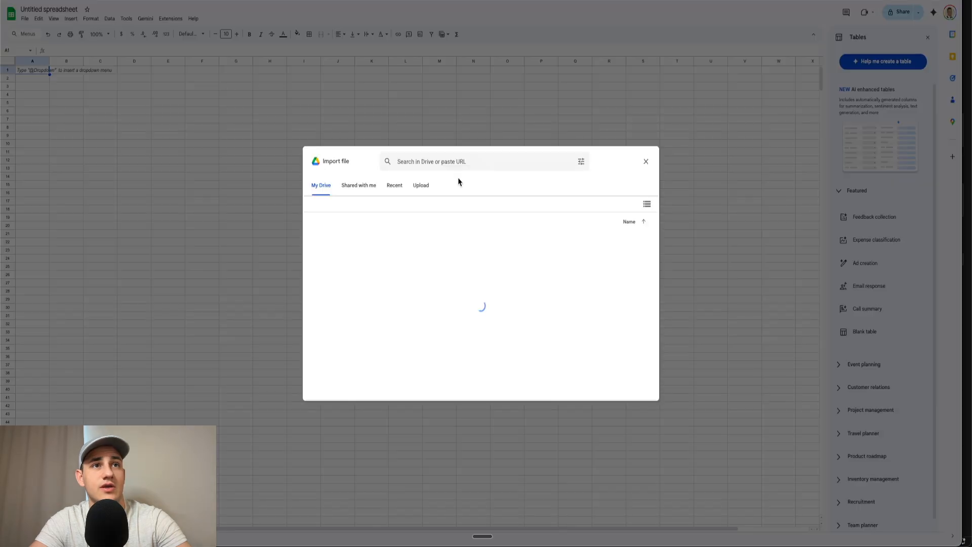
left_click(425, 193)
left_click(506, 197)
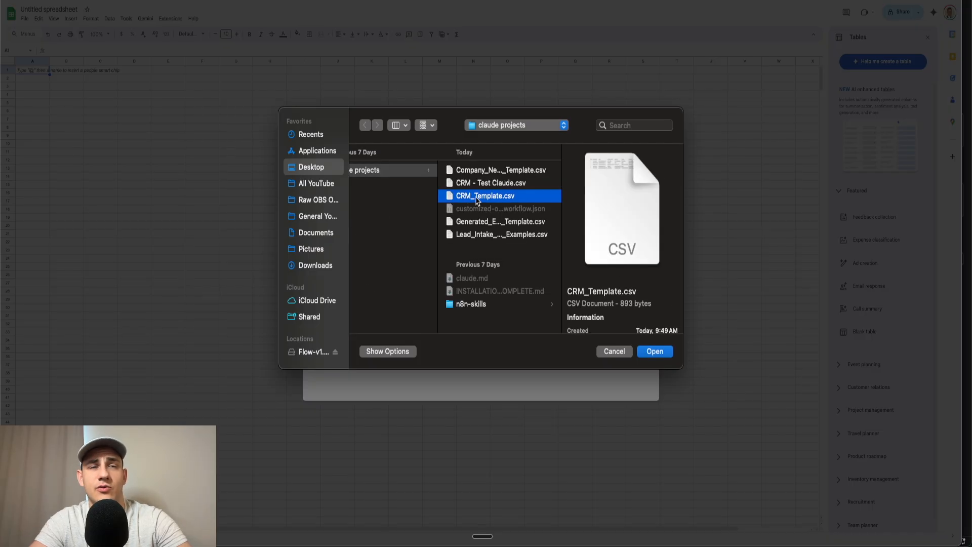
left_click(667, 352)
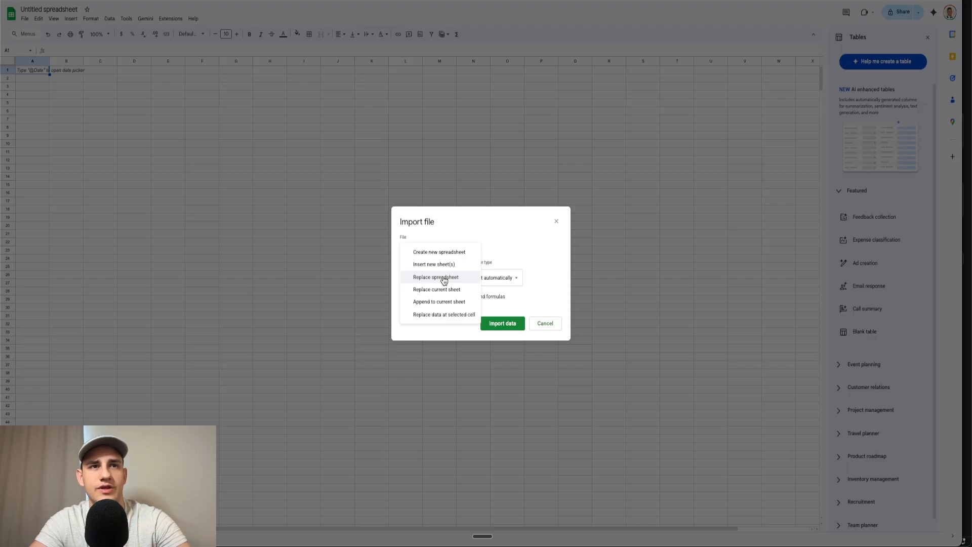
left_click(502, 323)
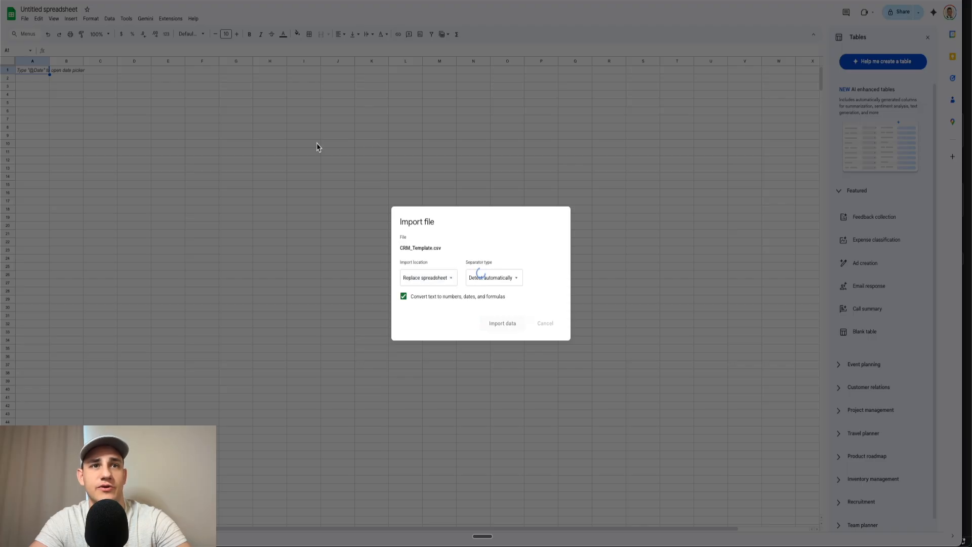
left_click_drag(41, 71, 356, 115)
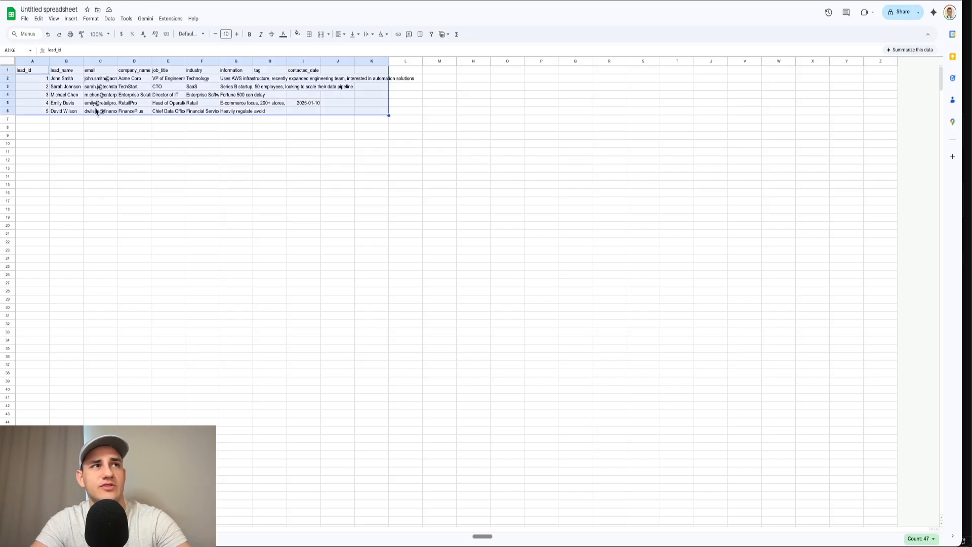
left_click_drag(32, 80, 310, 115)
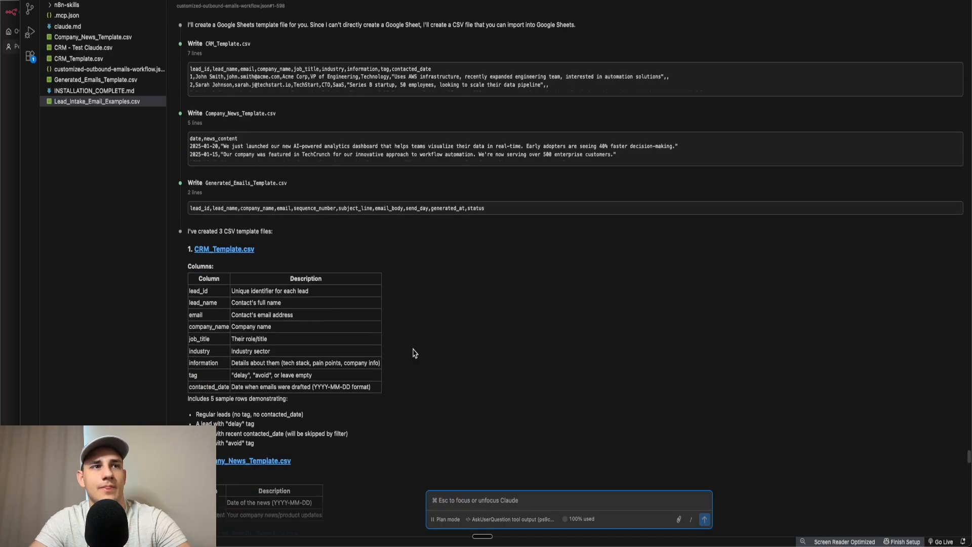
- Return to Claude Code and review the column descriptions of the three CSV templates and the instructions for using them
scroll(298, 138, "down", 5)
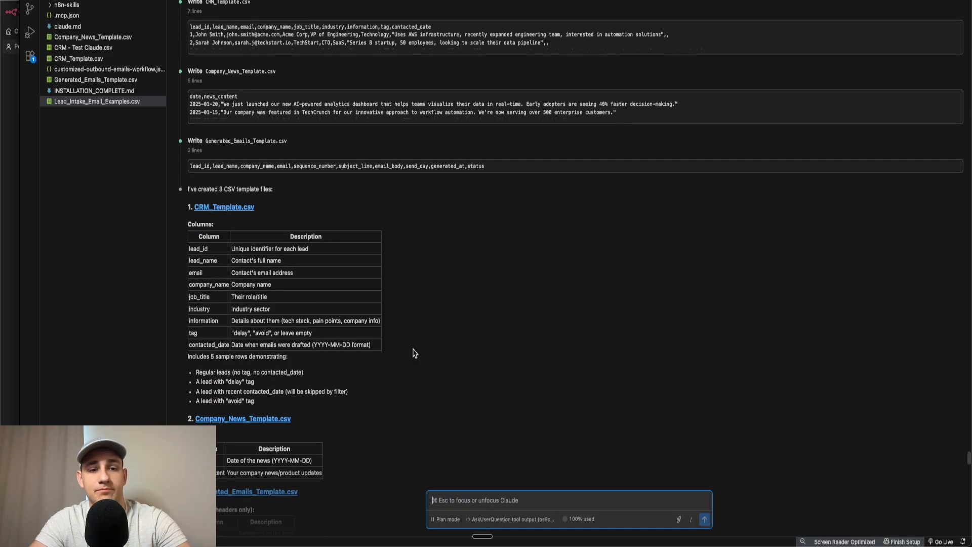
left_click_drag(188, 94, 383, 325)
left_click(384, 326)
scroll(384, 326, "down", 6)
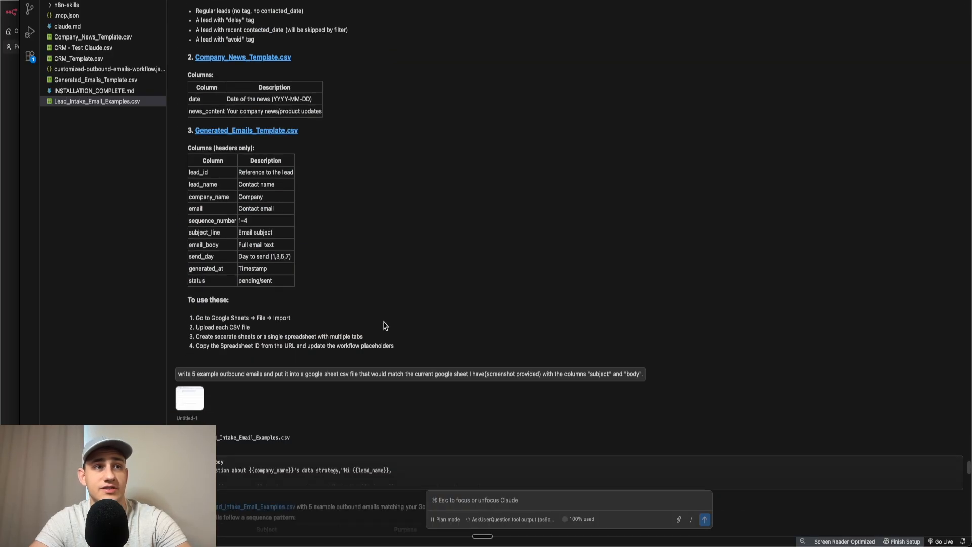
- Review the prompt requesting 5 example outbound emails in a CSV file with subject and body columns
scroll(350, 331, "down", 3)
left_click_drag(178, 251, 441, 254)
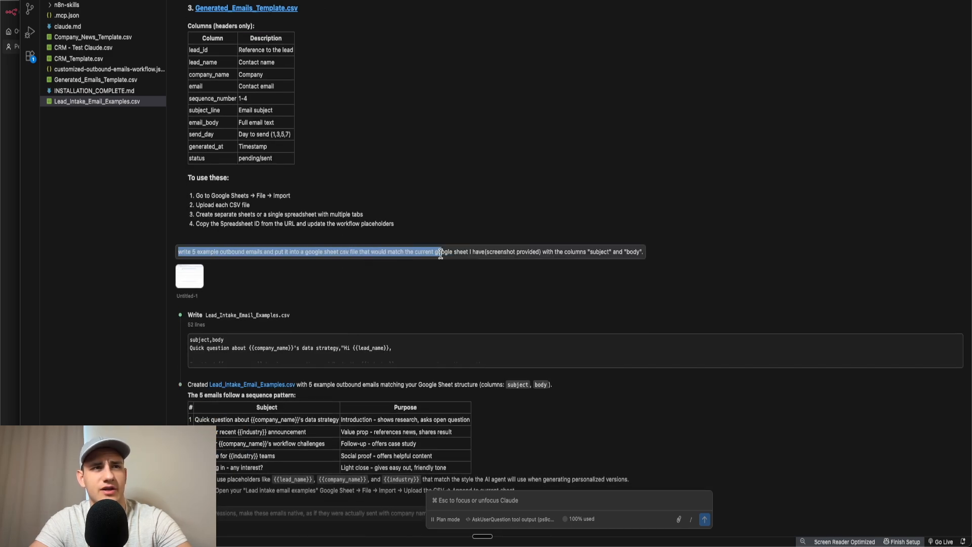
left_click(244, 253)
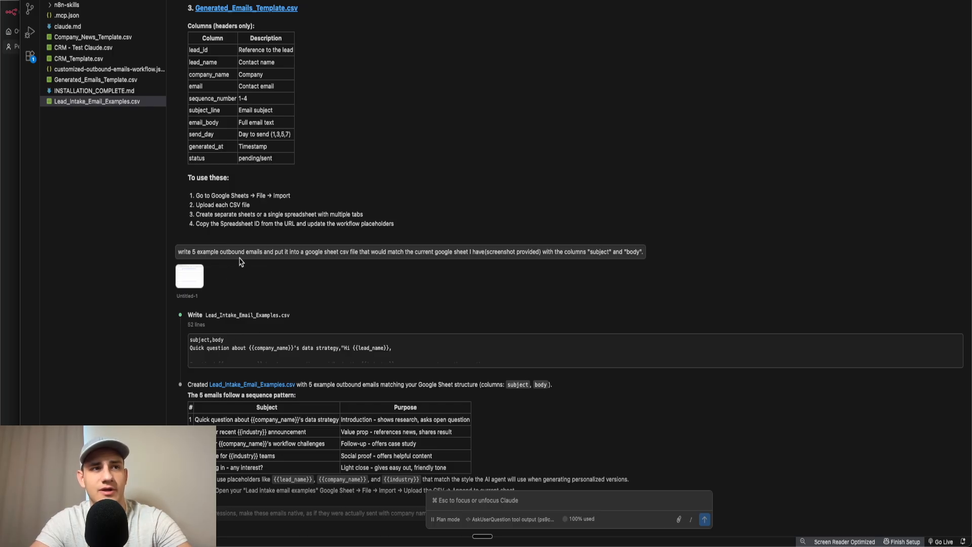
left_click_drag(275, 252, 356, 253)
left_click(355, 254)
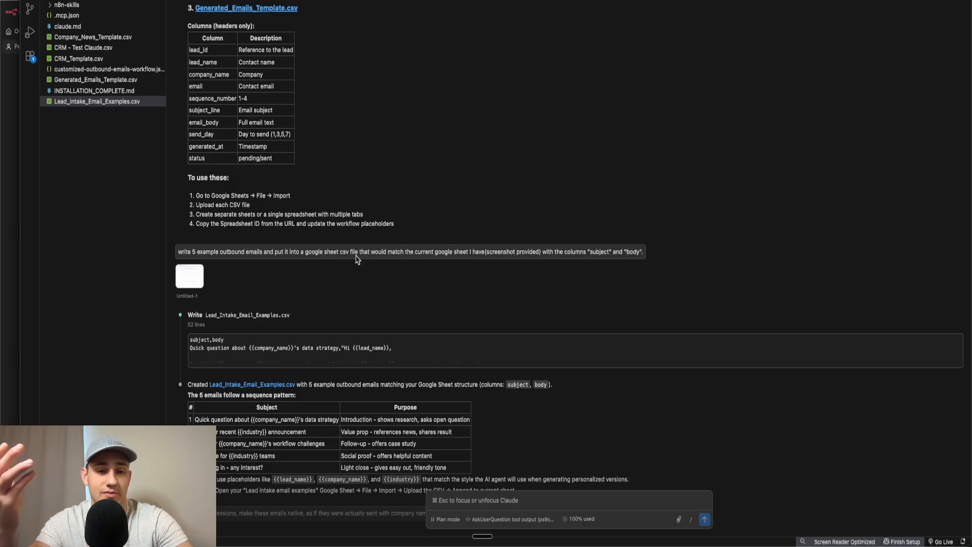
- Review the follow-up message asking Claude to record the workflow changes and not deviate from the adjusted version
scroll(342, 299, "down", 10)
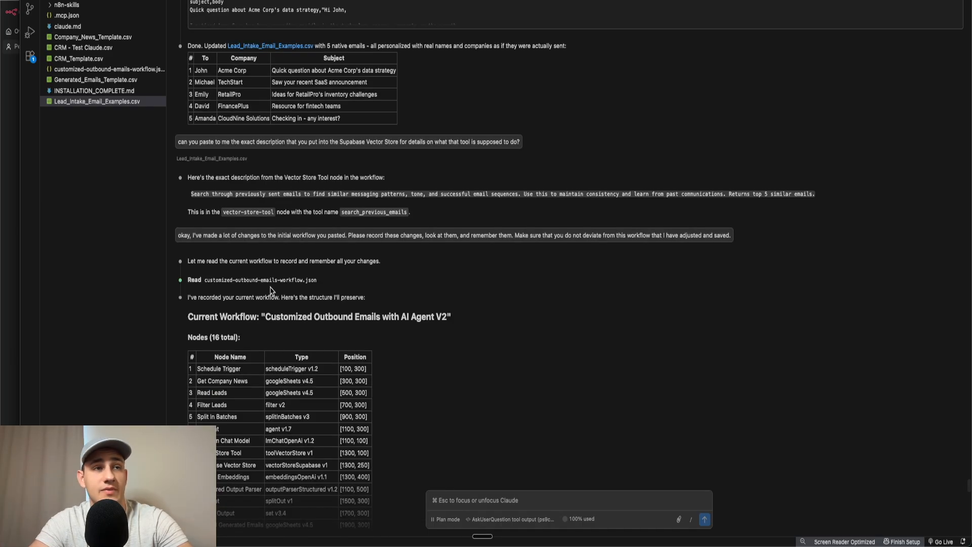
left_click_drag(177, 241, 731, 237)
left_click(666, 238)
left_click(729, 237)
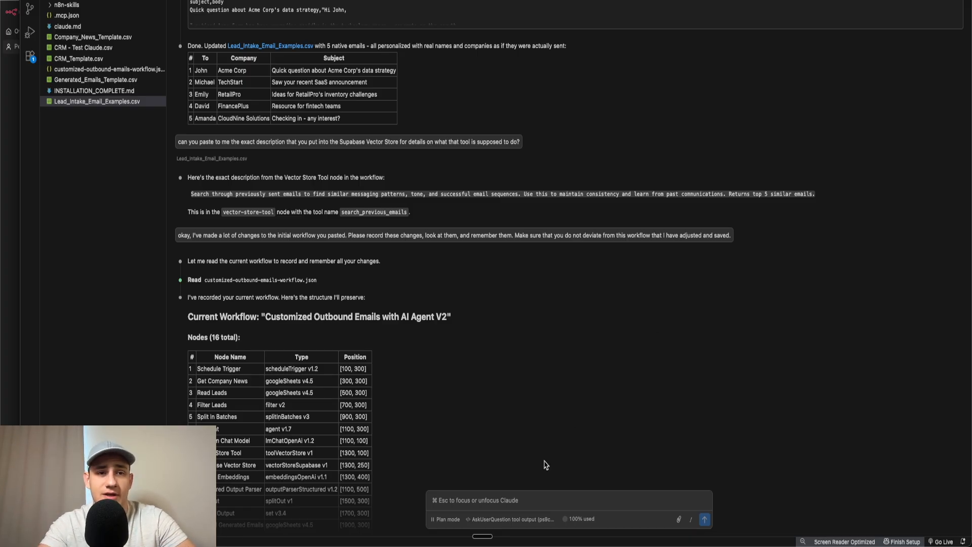
- Switch Claude Code's mode from Plan mode to Bypass permissions
left_click(502, 501)
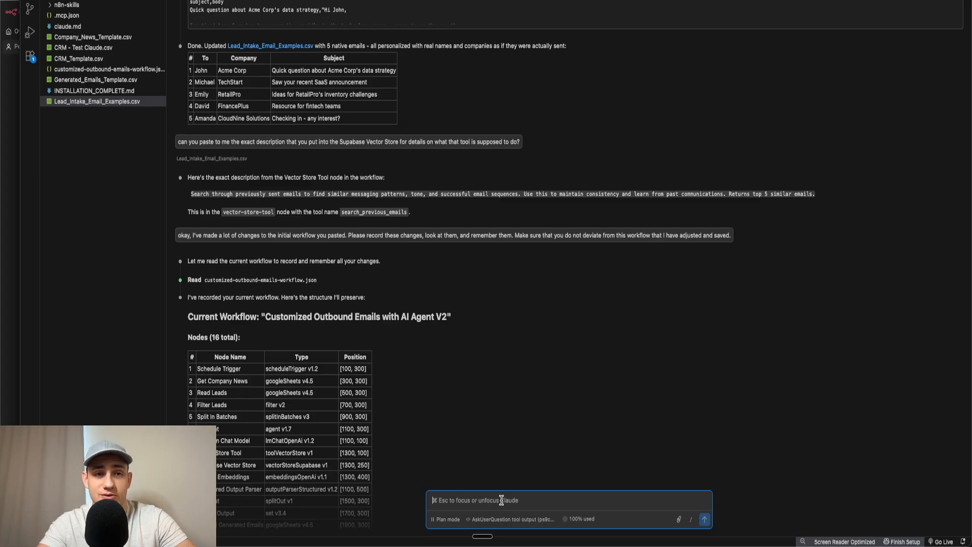
left_click(453, 520)
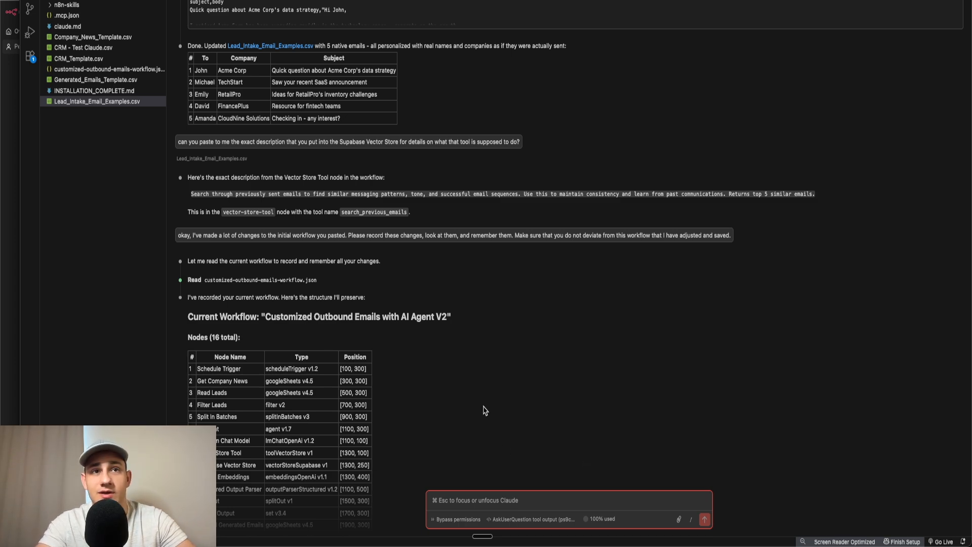
- Highlight the message's instructions to record and remember the changes and to keep to the saved workflow
left_click_drag(348, 236, 571, 235)
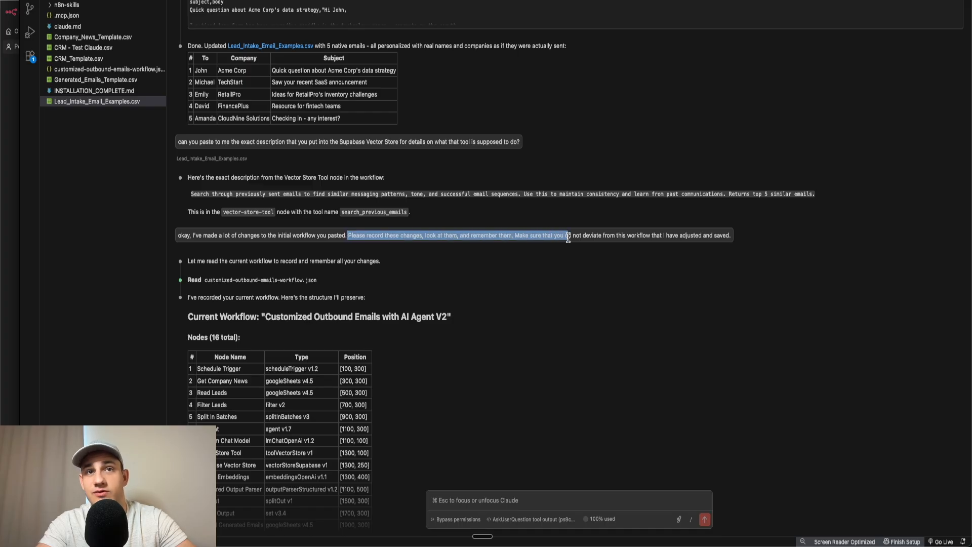
left_click(595, 253)
left_click_drag(507, 235, 598, 236)
left_click(598, 236)
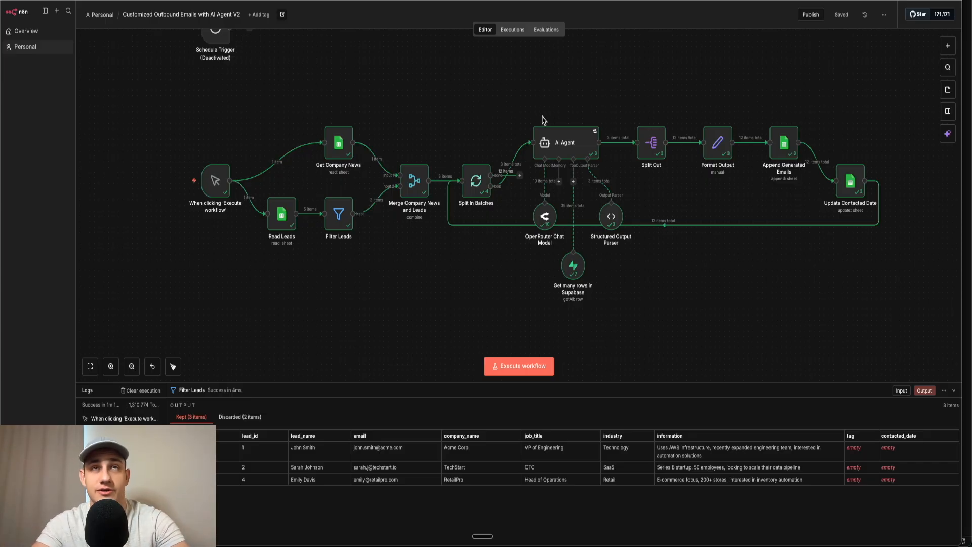
- Switch from the n8n workflow to the CRM - Test Claude spreadsheet and look over its lead rows
left_click(536, 1)
left_click(440, 163)
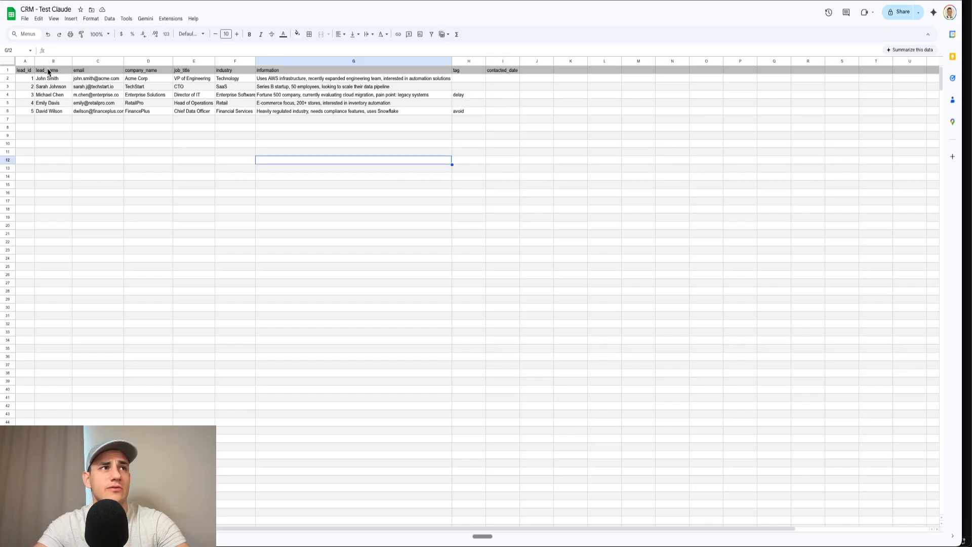
left_click_drag(26, 80, 471, 110)
- Examine the delay tag in H4 and the avoid tag in H6, and select the avoid lead's full row
left_click(475, 95)
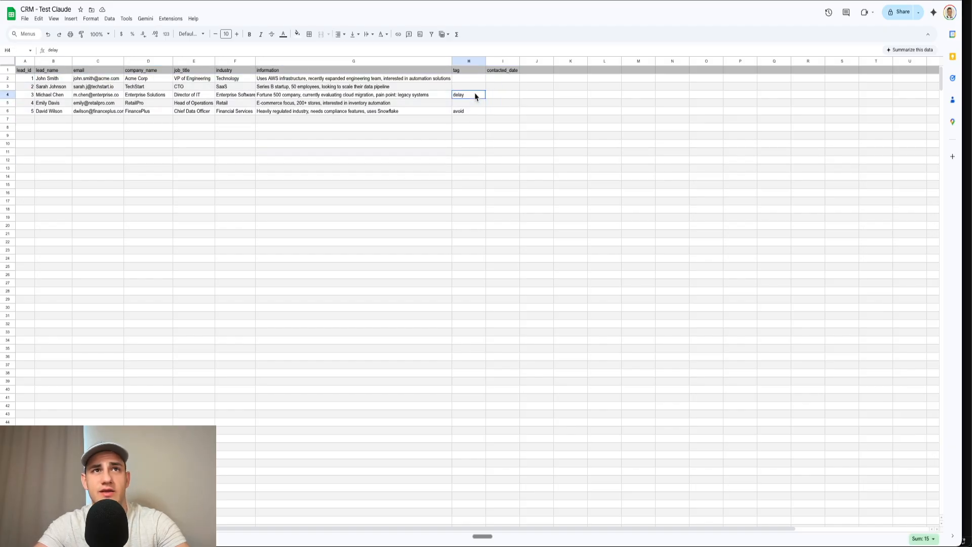
left_click(474, 115)
left_click(478, 95)
left_click(473, 113)
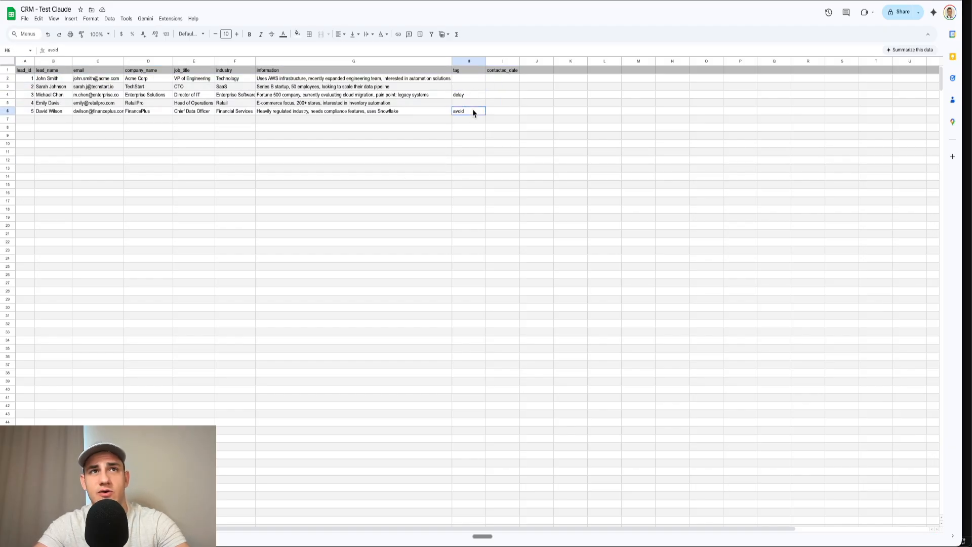
left_click(473, 95)
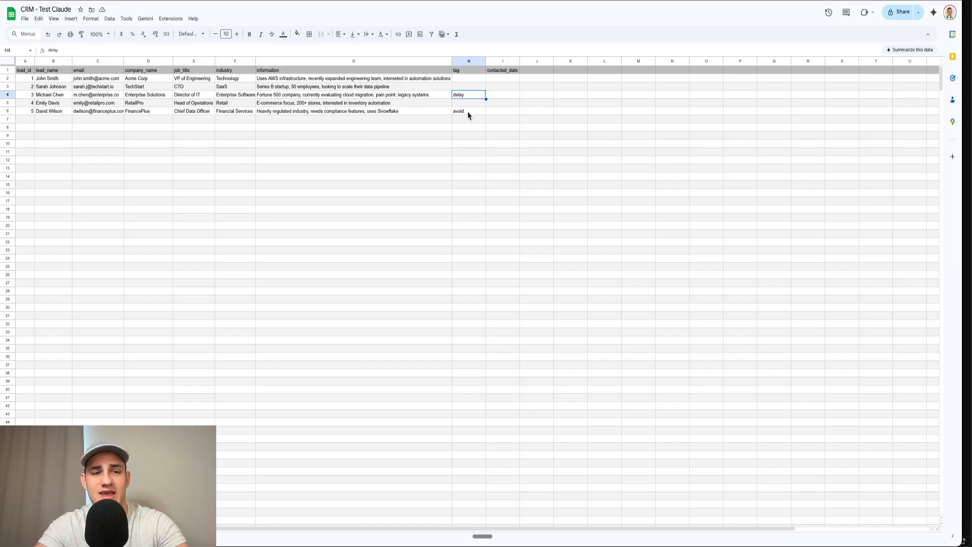
left_click(469, 114)
left_click(479, 97)
left_click(475, 111)
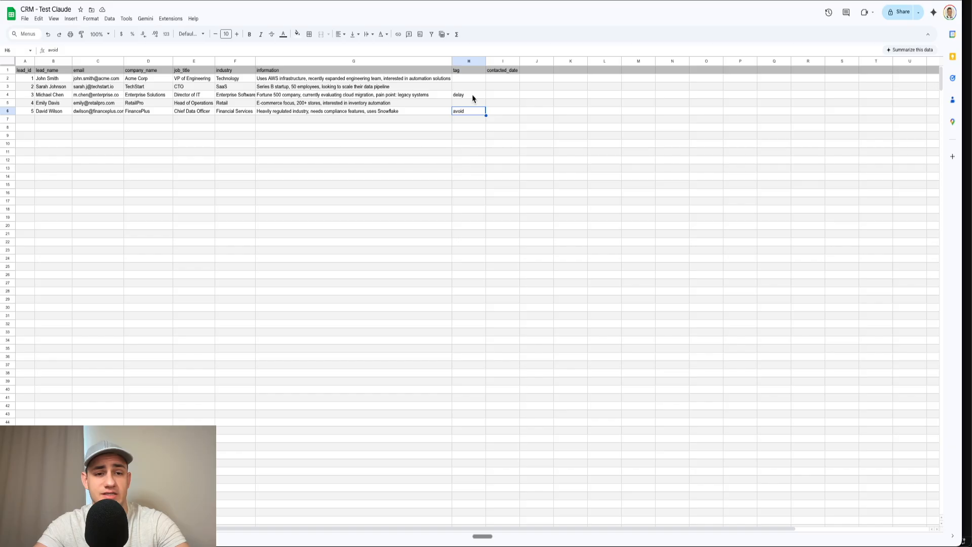
left_click(475, 96)
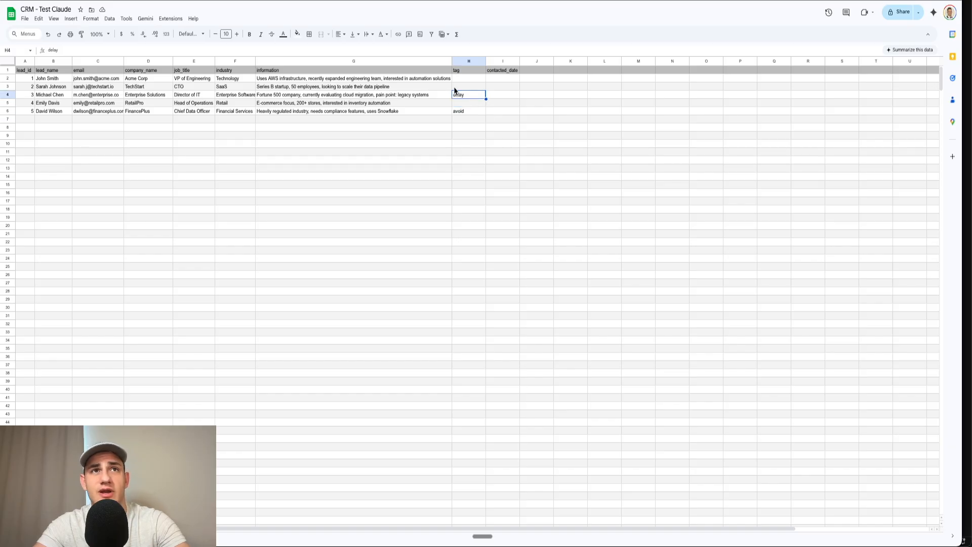
left_click(471, 112)
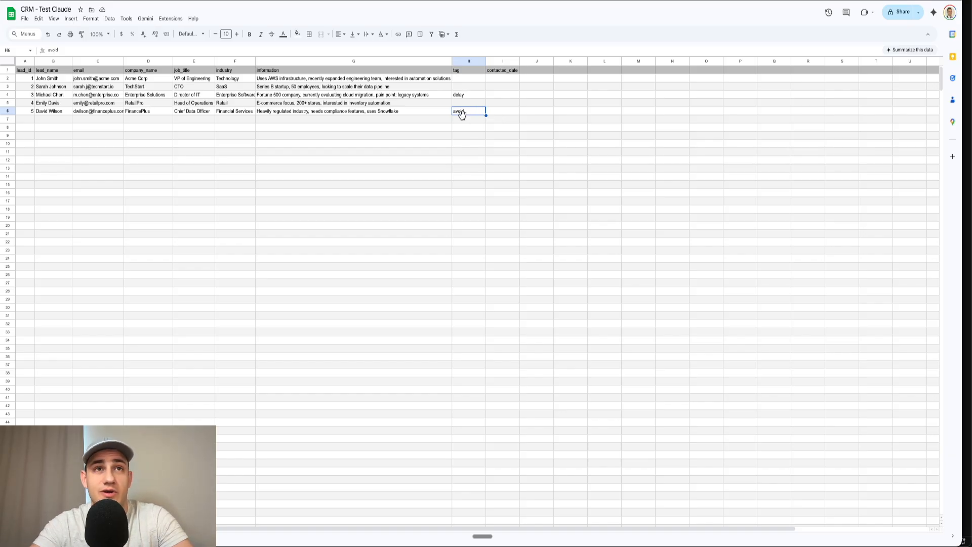
left_click_drag(31, 111, 503, 114)
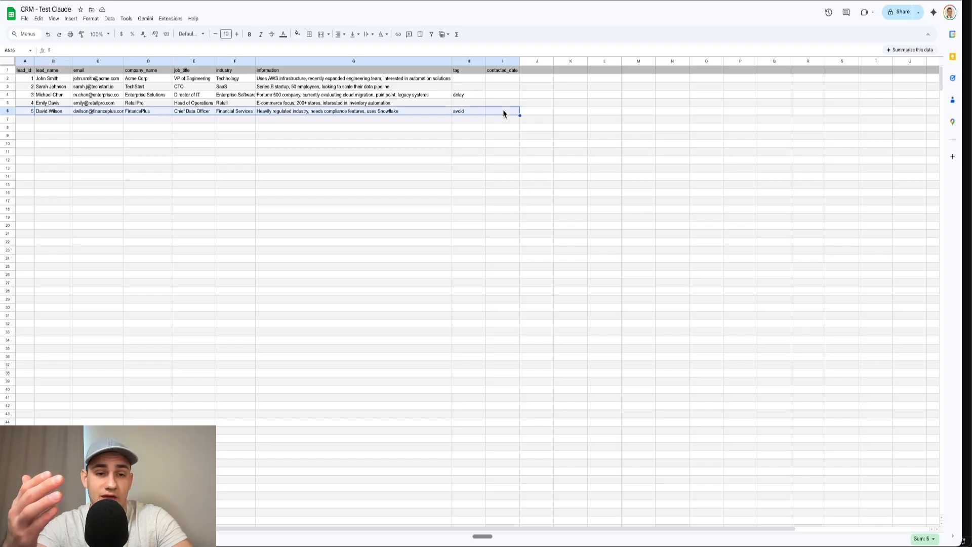
- Examine the avoid tag in H6 and the delay tag in H4, and select the lead rows' contacted_date cells
left_click(460, 121)
left_click(470, 112)
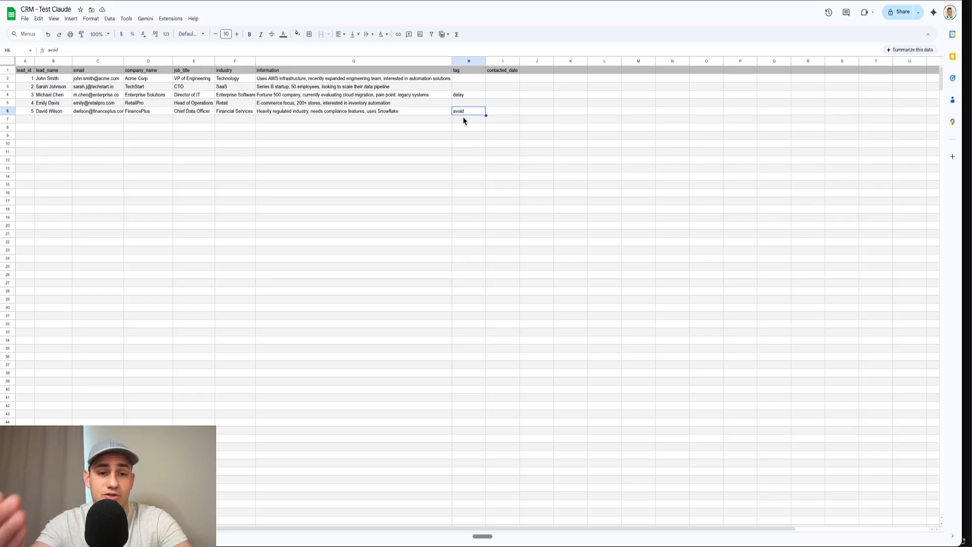
left_click(466, 120)
left_click_drag(441, 110, 483, 111)
left_click(465, 111)
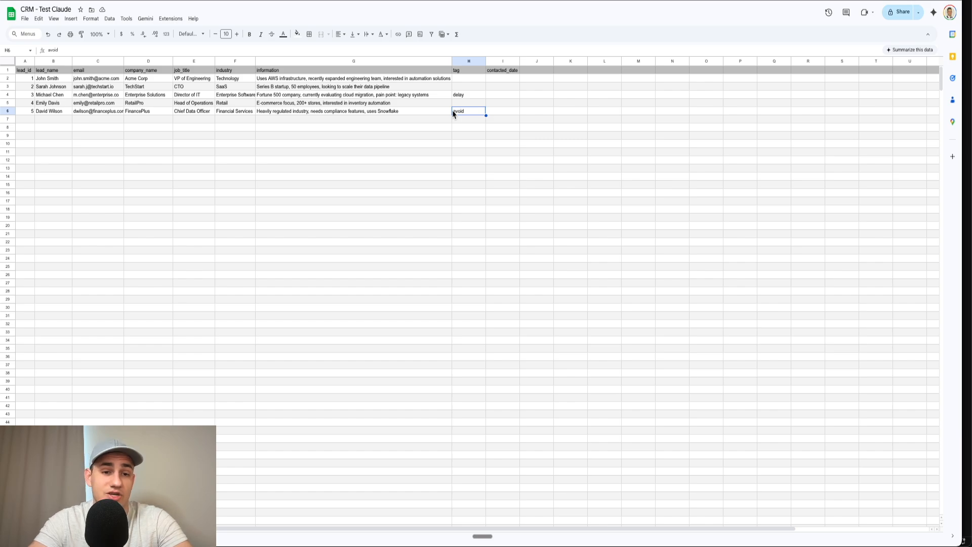
left_click(454, 119)
left_click(471, 96)
left_click(470, 113)
left_click_drag(501, 78, 510, 115)
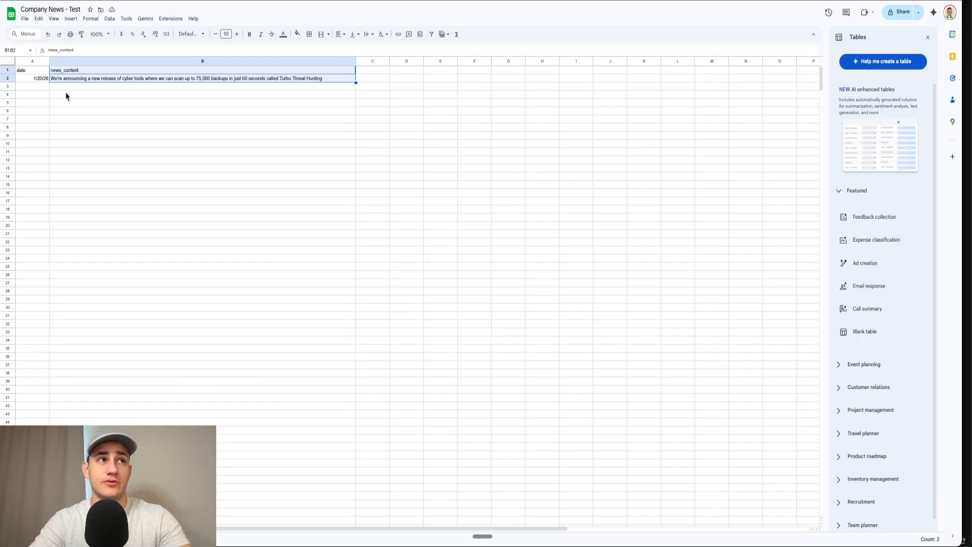
- In the Company News - Test spreadsheet, inspect the date in A2 and the news content in B2
left_click(40, 81)
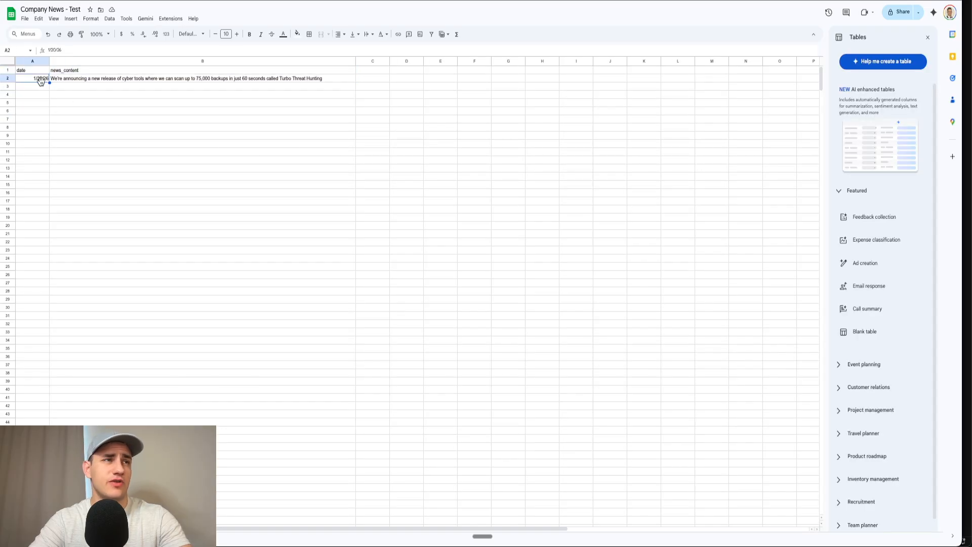
left_click(127, 80)
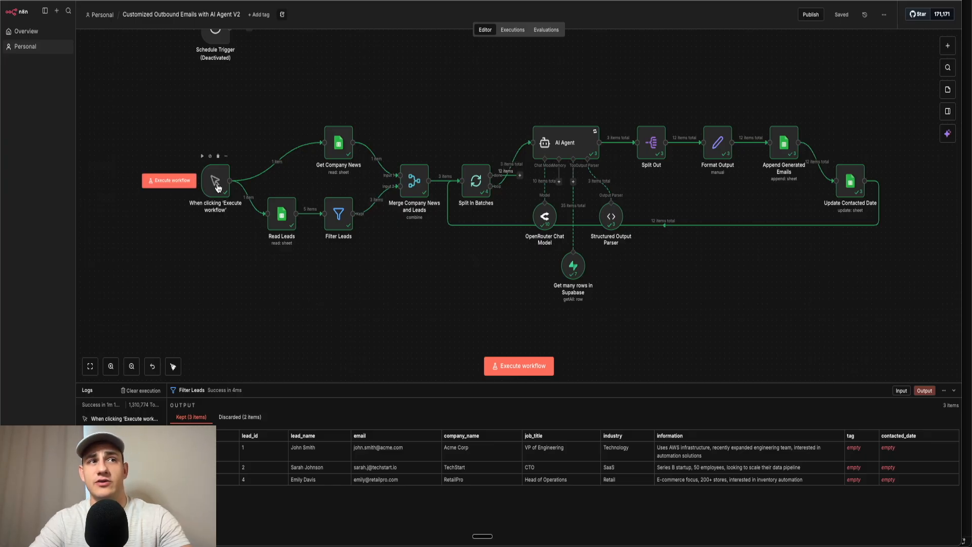
- Open the Read Leads node in the n8n workflow and look over its settings and lead output
left_click(279, 213)
double_click(279, 212)
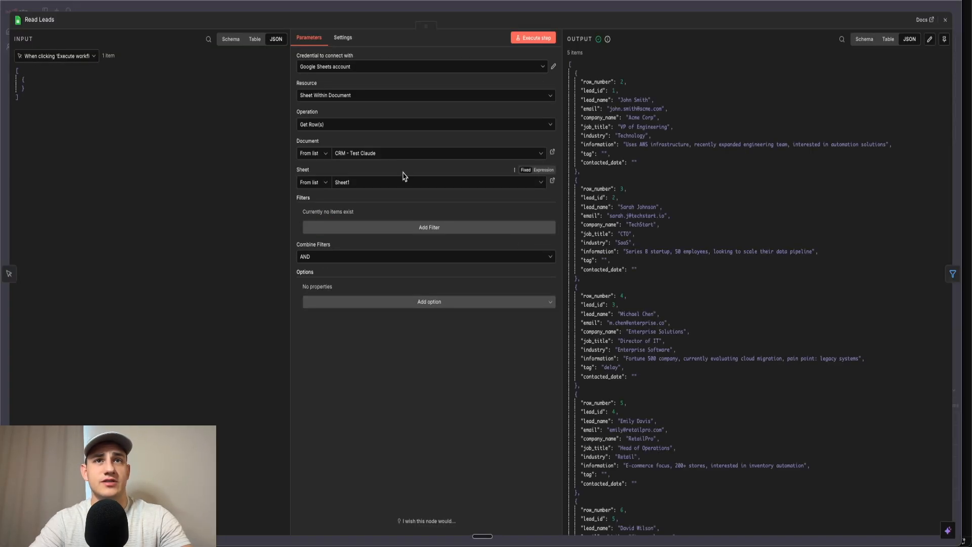
scroll(670, 319, "down", 2)
scroll(671, 320, "up", 2)
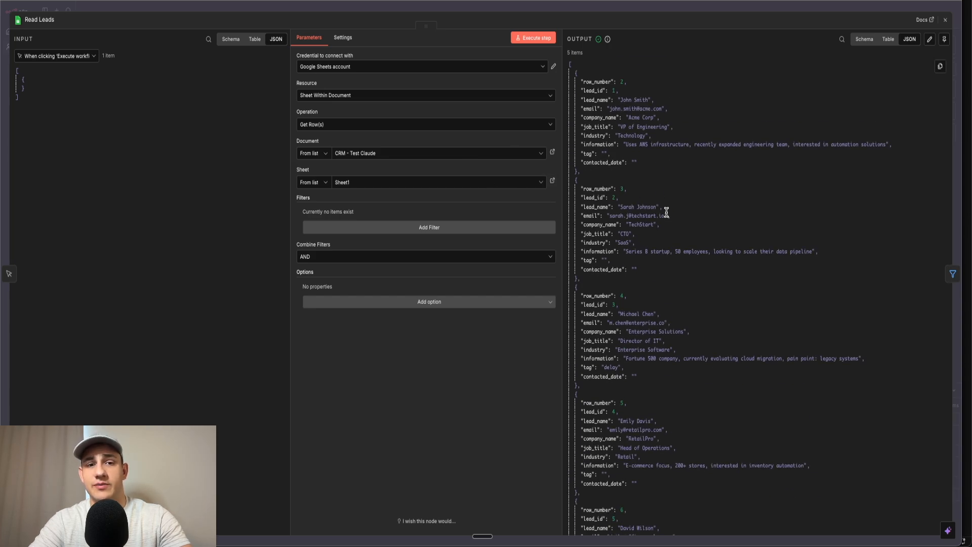
- Go to the Filter Leads node and examine its avoid, delay and contacted-date conditions, leaving them unedited, and close the node
left_click(952, 274)
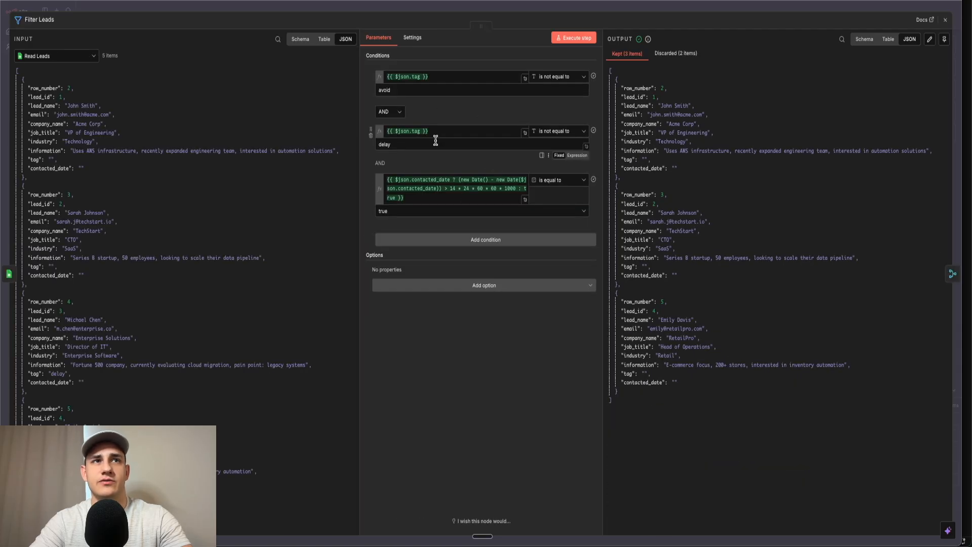
left_click(398, 90)
left_click(396, 144)
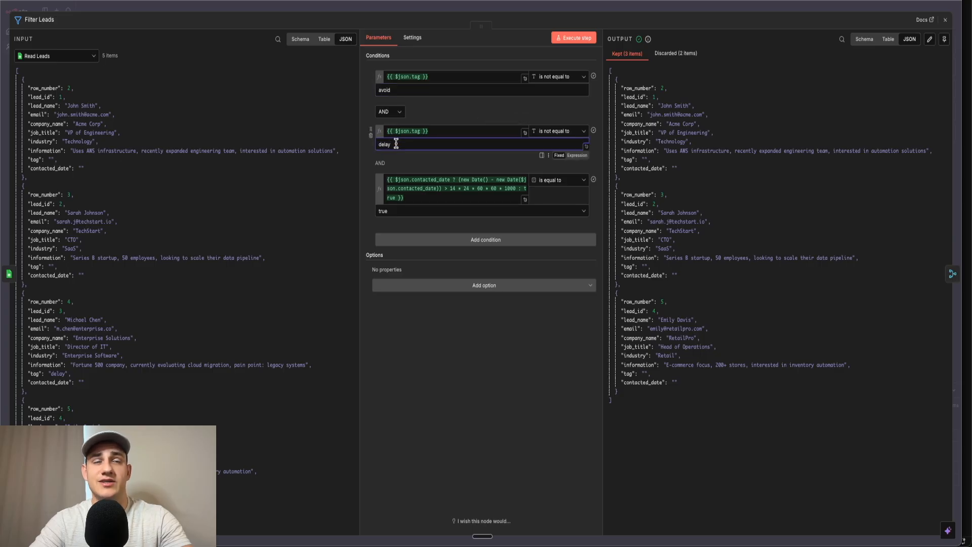
left_click(399, 211)
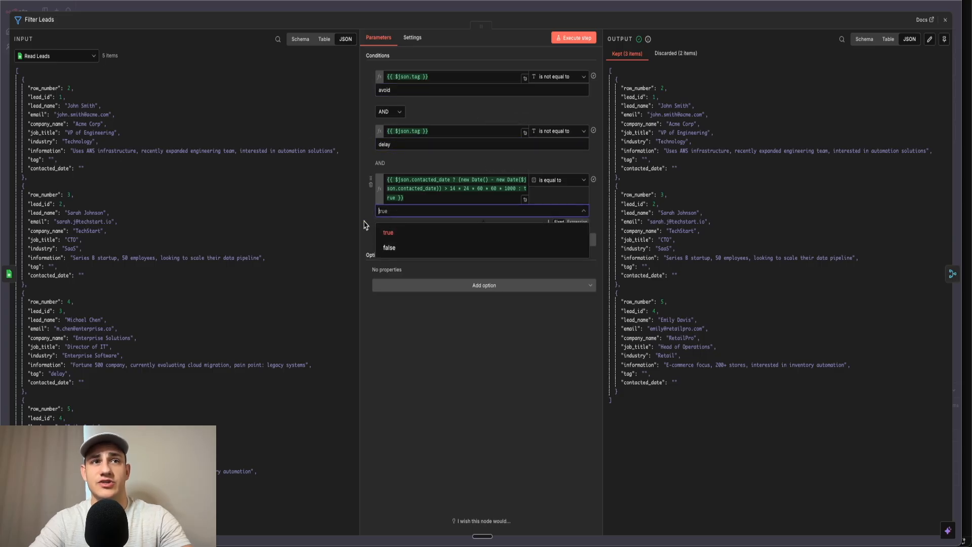
left_click(367, 224)
key("Escape")
- Open the Get Company News node and highlight part of its output
double_click(334, 147)
left_click_drag(666, 109, 628, 103)
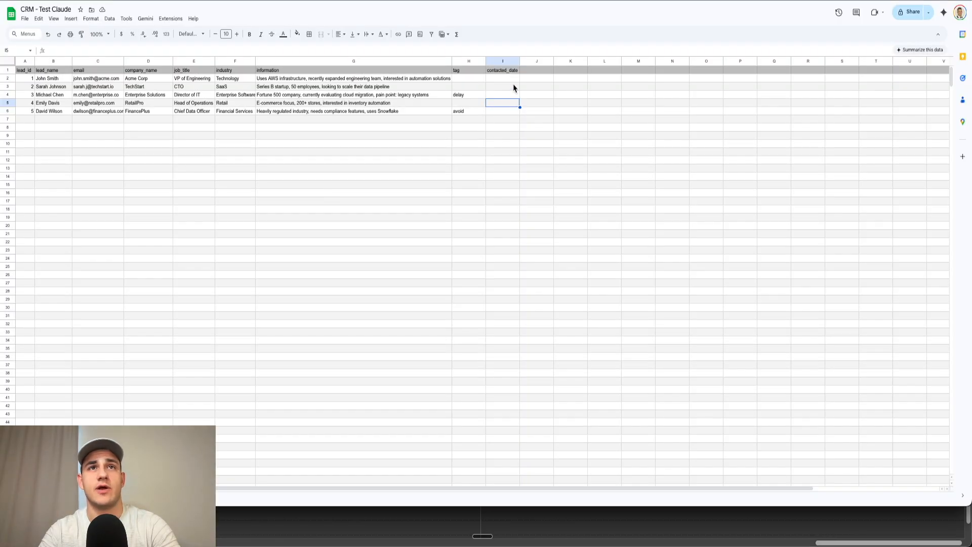
- Highlight the contacted_date cells in the CRM - Test Claude sheet and the header row in the Email Drafts post automation sheet
left_click_drag(512, 78, 513, 112)
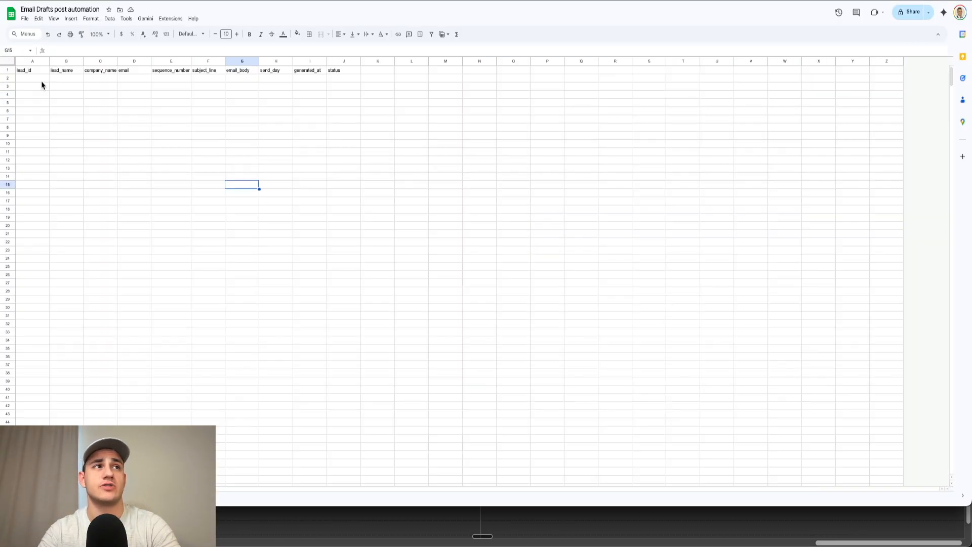
left_click_drag(38, 71, 357, 152)
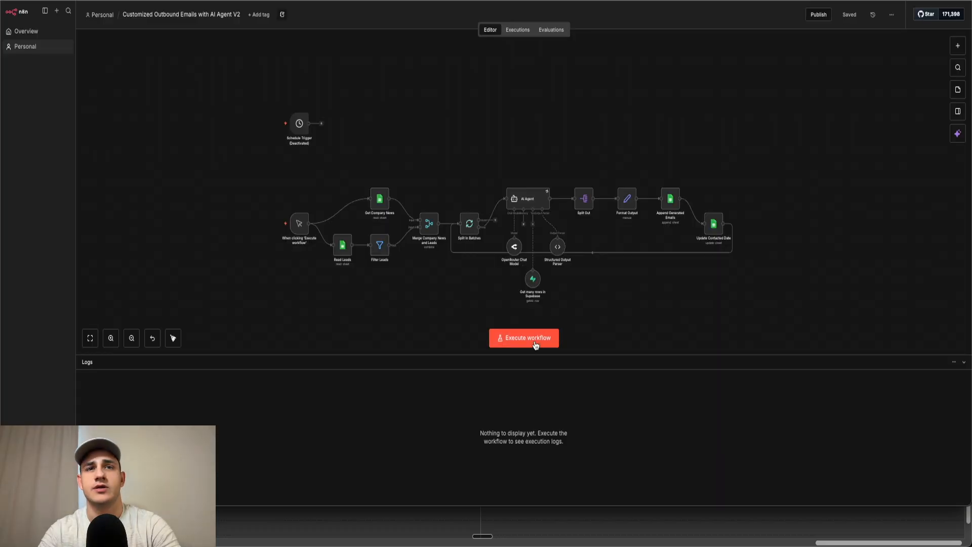
- Execute the Customized Outbound Emails with AI Agent V2 workflow and check the first lead's contacted_date in the CRM sheet
left_click(535, 343)
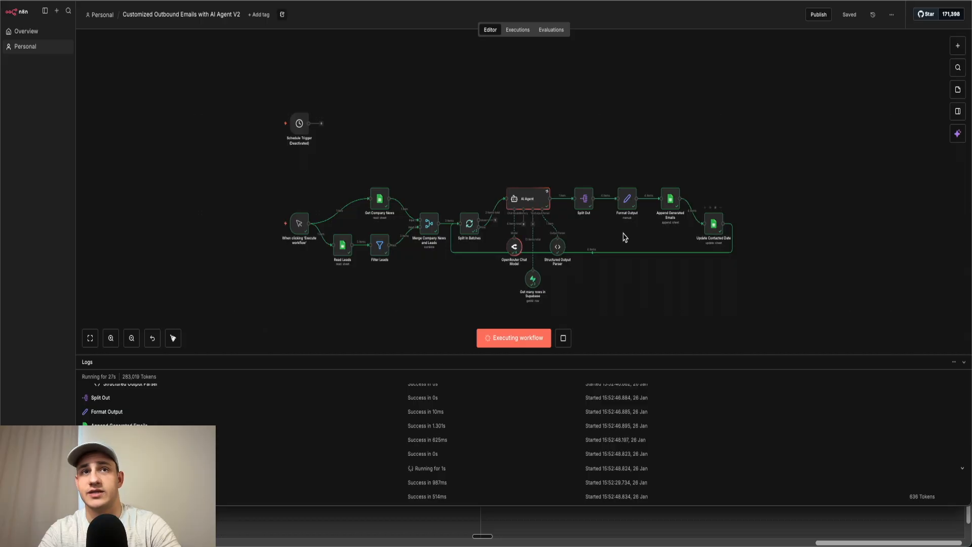
left_click(502, 1)
left_click(510, 79)
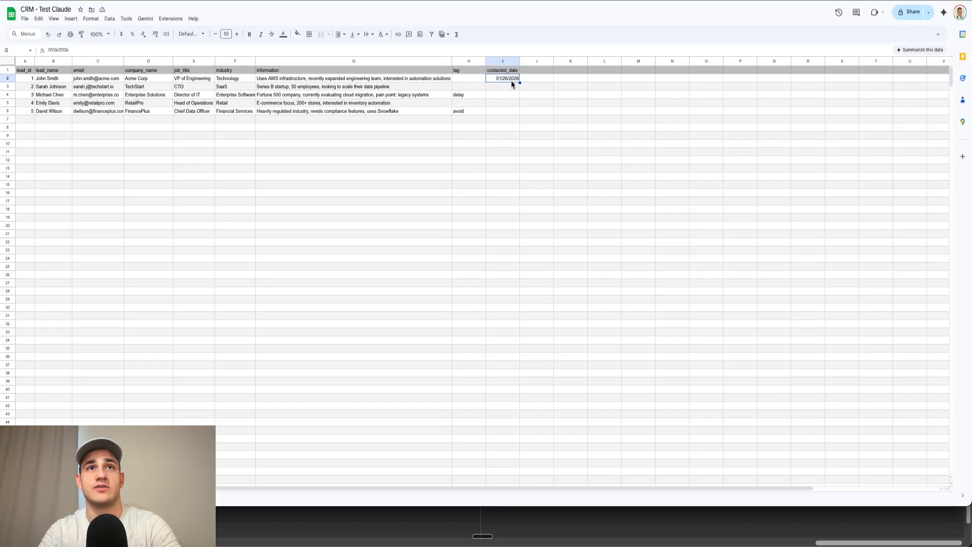
left_click_drag(349, 81, 494, 95)
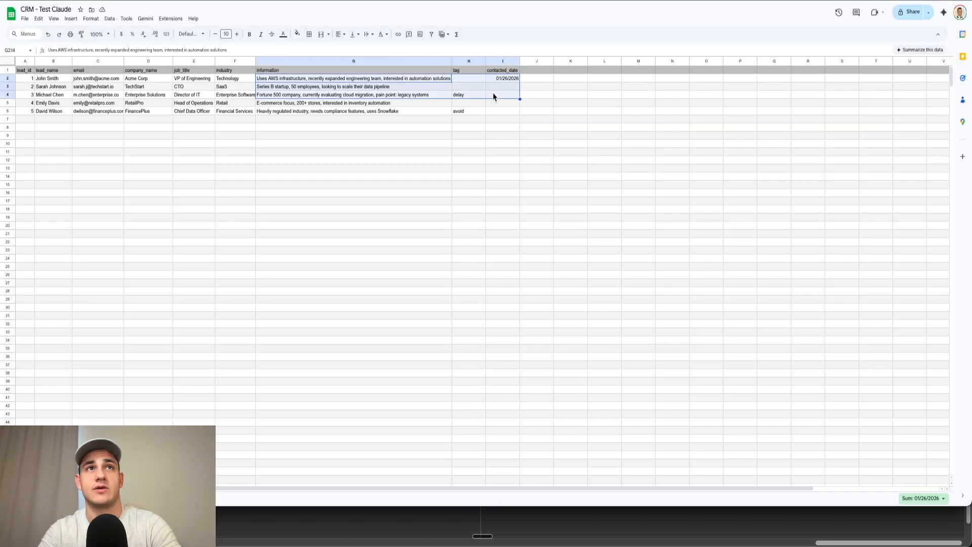
- Select the first lead's generated emails in the Email Drafts sheet, and check the workflow's progress and the CRM sheet again
left_click(298, 0)
left_click_drag(41, 115, 256, 297)
key("ctrl+Tab")
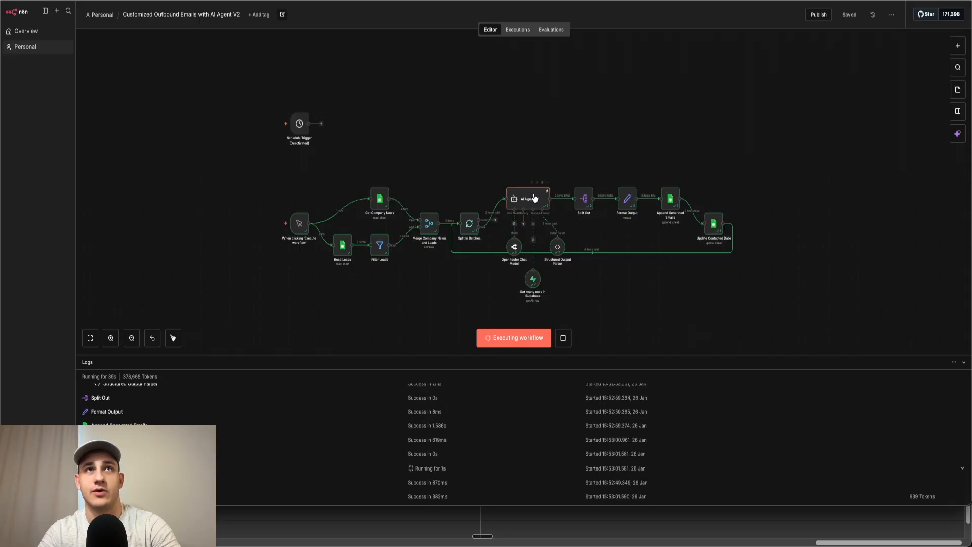
key("ctrl+Tab")
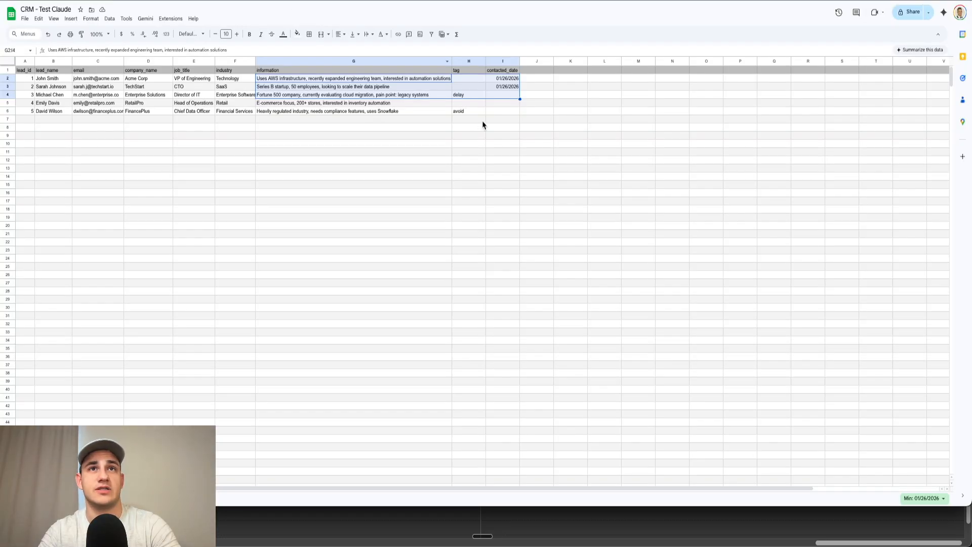
- Look over the second lead's generated emails in the Email Drafts sheet and select the empty rows below them
left_click(446, 1)
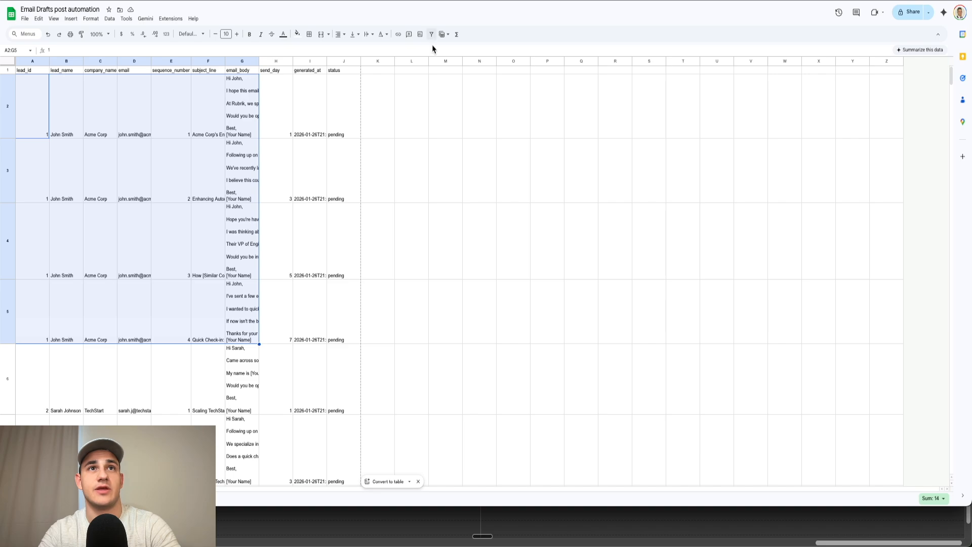
scroll(226, 135, "down", 5)
left_click_drag(43, 174, 332, 382)
left_click(331, 383)
scroll(119, 402, "down", 3)
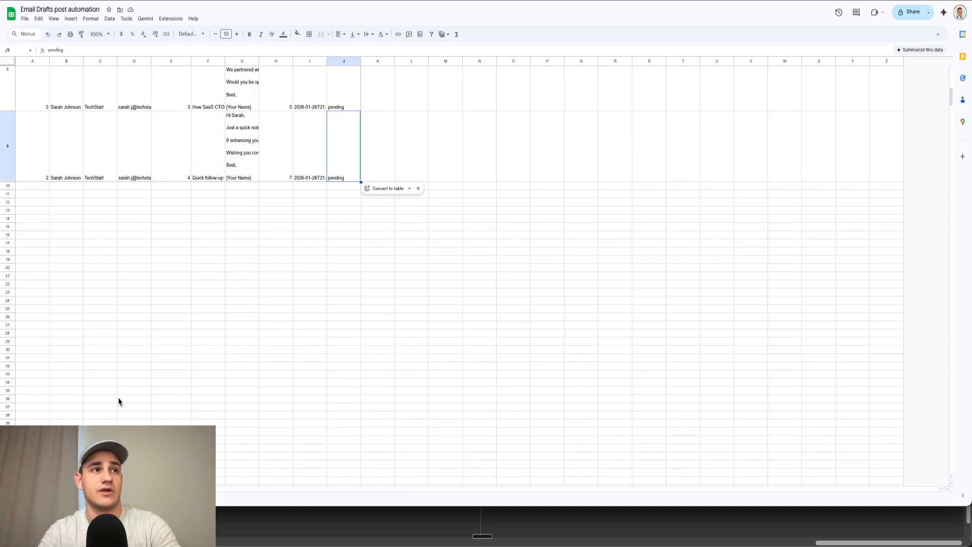
left_click_drag(39, 189, 223, 302)
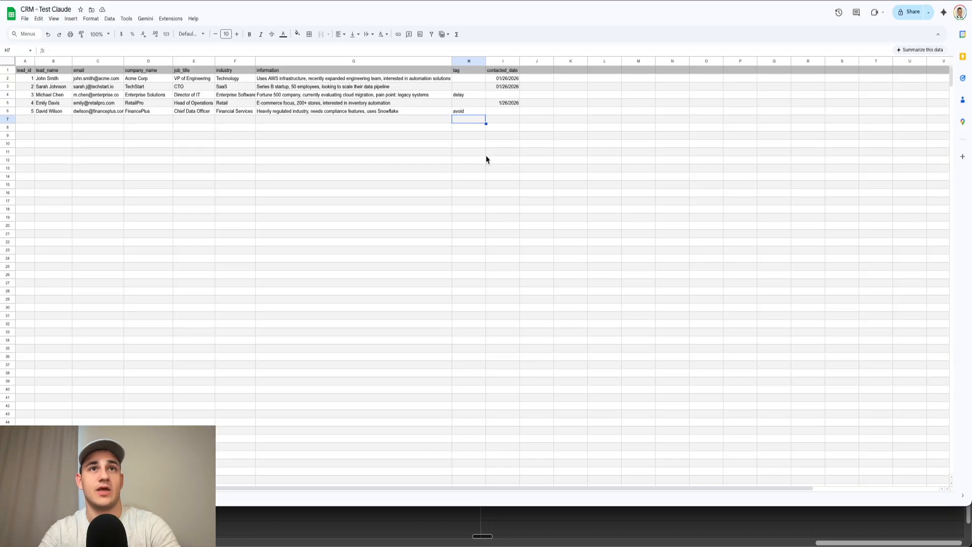
- Check the contacted_date cells I5, I3 and I2 in the CRM sheet, along with the delay and avoid tags
left_click(503, 103)
left_click(503, 86)
left_click(505, 80)
left_click(473, 96)
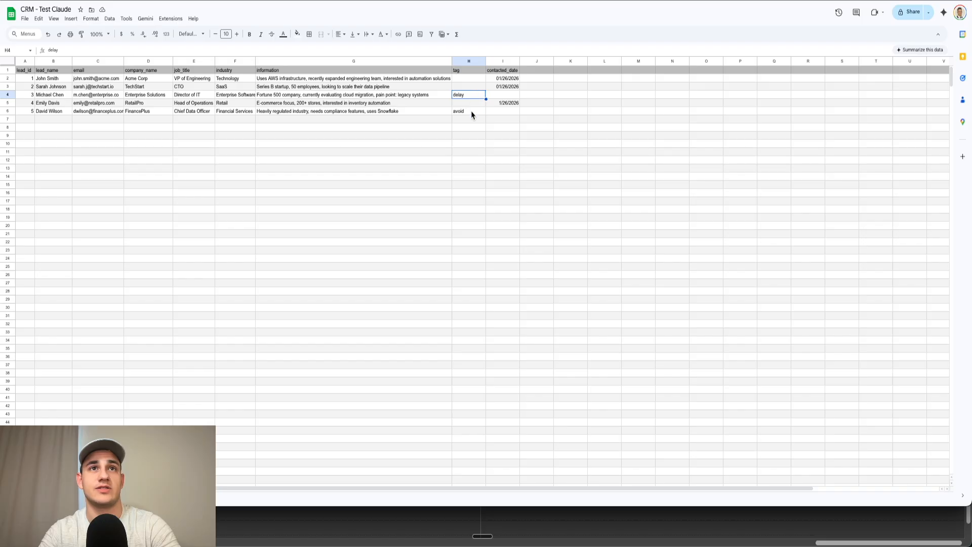
left_click(472, 113)
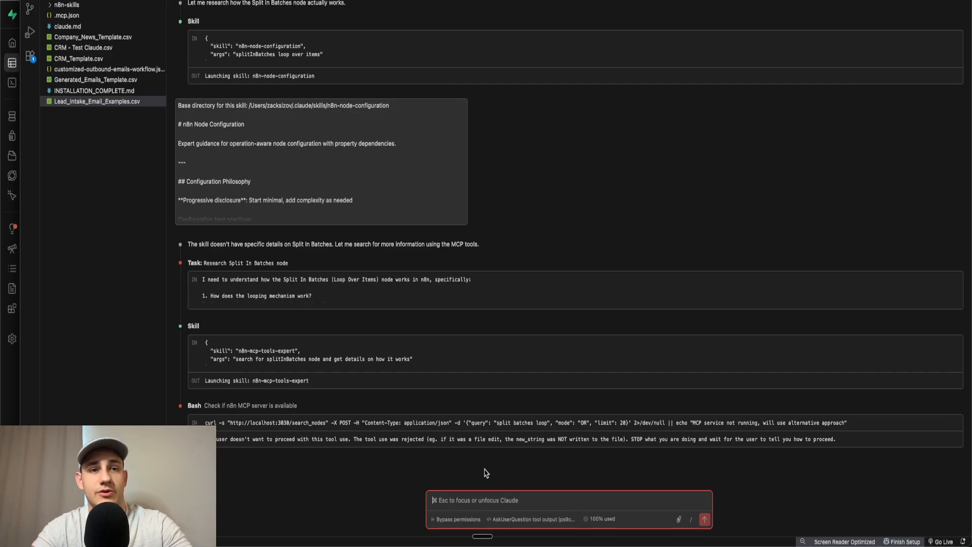
- Clear the Claude Code conversation with /clear, and open and close the INSTALLATION_COMPLETE.md file
left_click(480, 499)
type("/clear")
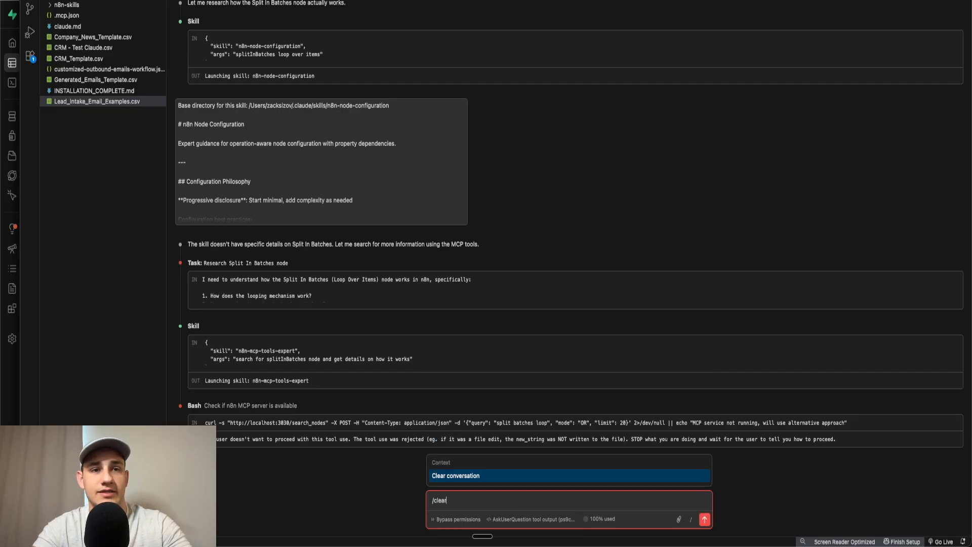
key("Return")
left_click(560, 195)
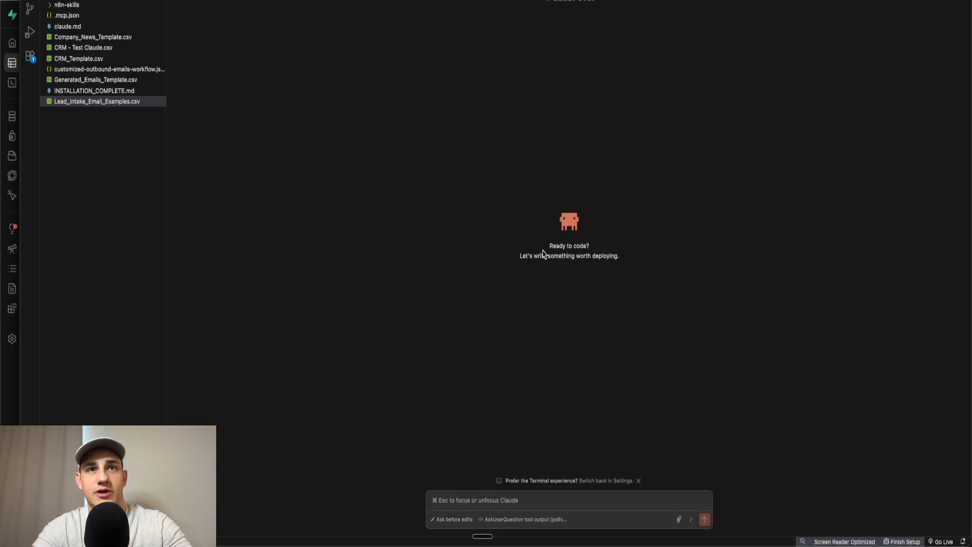
left_click(119, 90)
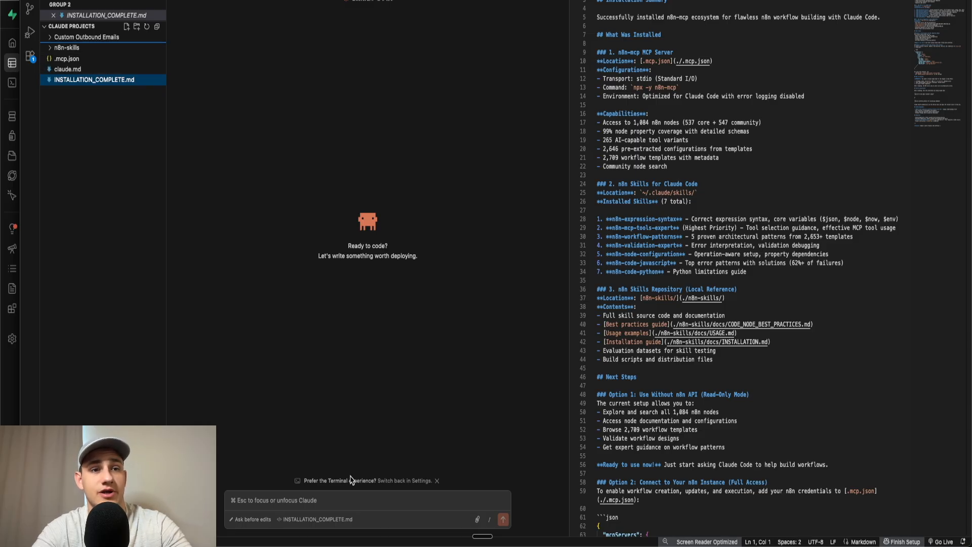
key("super+w")
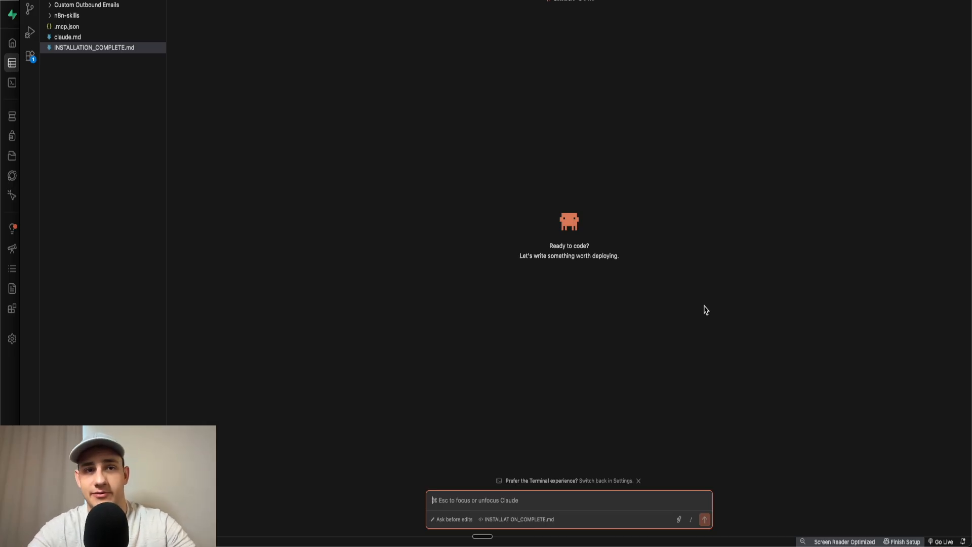
- Prompt Claude Code in Plan mode for a weekly HTML newsletter on AI and automation news with Google Sheet company updates, source links and a 500-word maximum
key("fn+space")
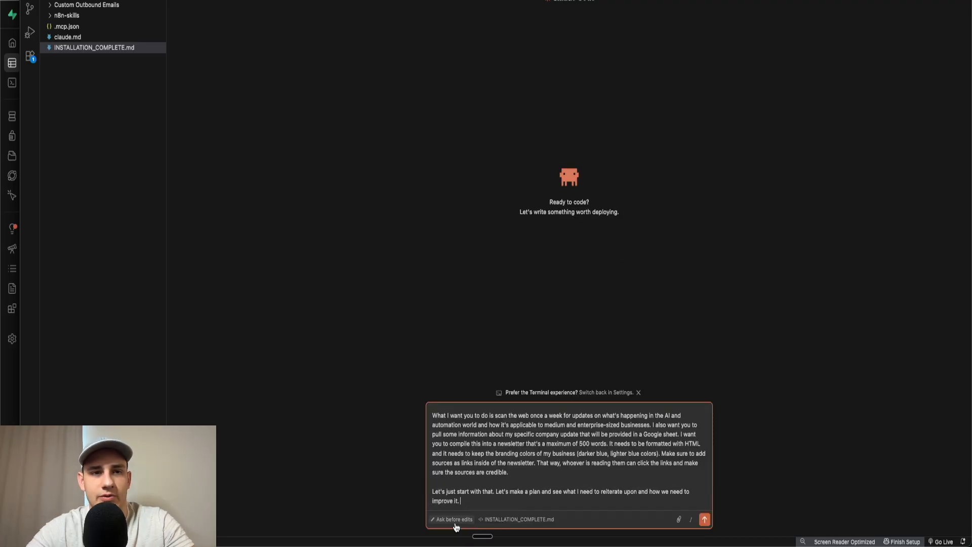
left_click(460, 522)
left_click(460, 522)
scroll(489, 463, "up", 2)
scroll(489, 463, "down", 2)
key("Return")
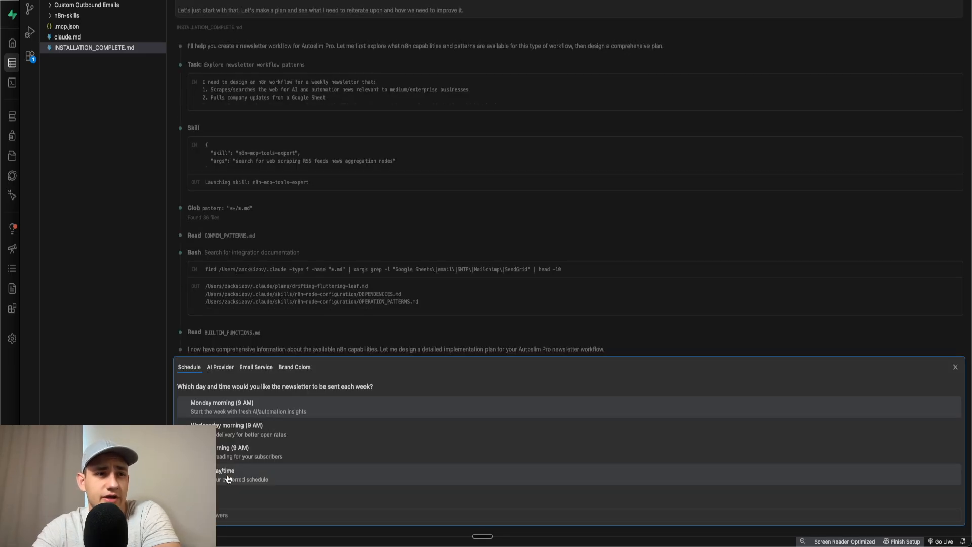
- Answer the planning questions with Monday morning (9 AM) as the schedule and a custom Gemini Flash model as the AI provider
left_click(259, 416)
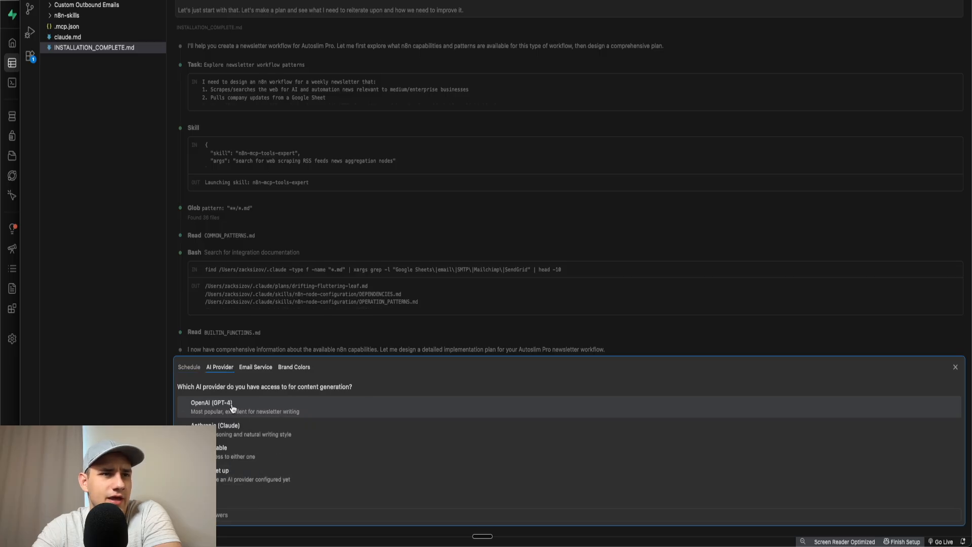
left_click(245, 496)
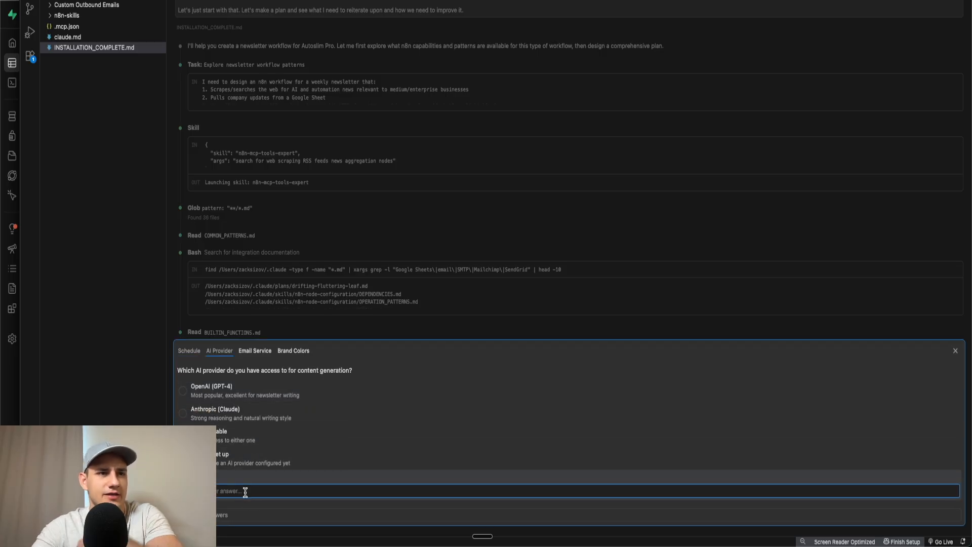
type("Op")
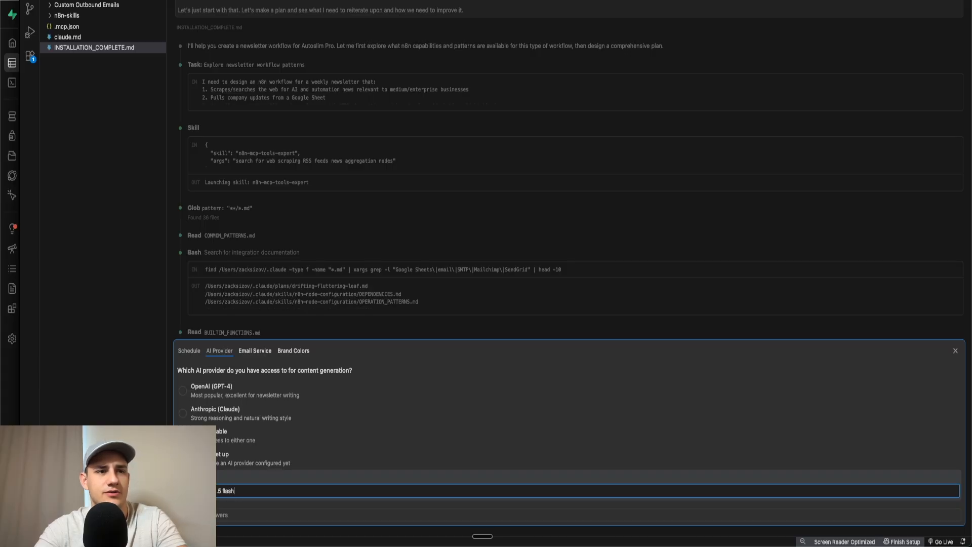
key("Return")
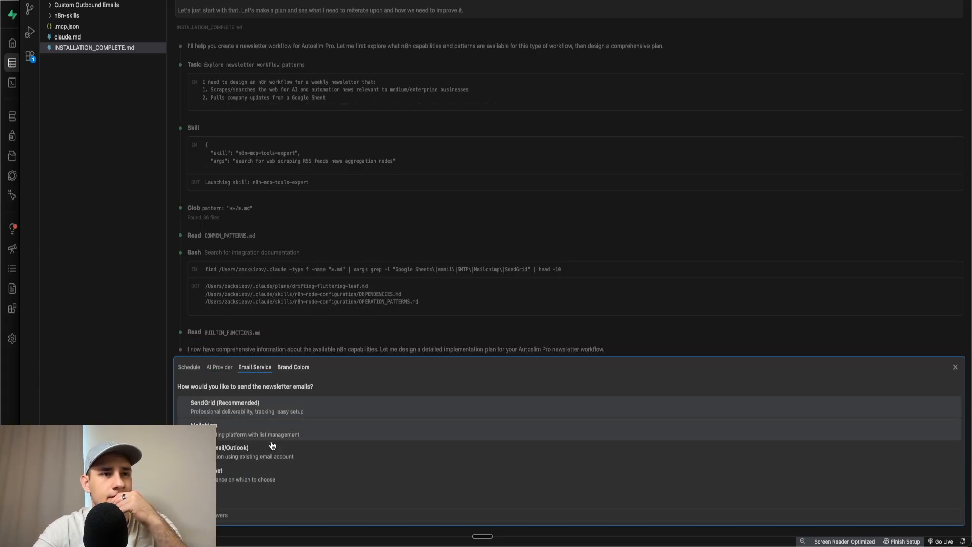
- Give n8n gmail node as the custom email service and accept the suggested brand colors, dark blue #1a3a52 and light blue #4a90e2
left_click(282, 495)
type("n8n gmail node")
key("Return")
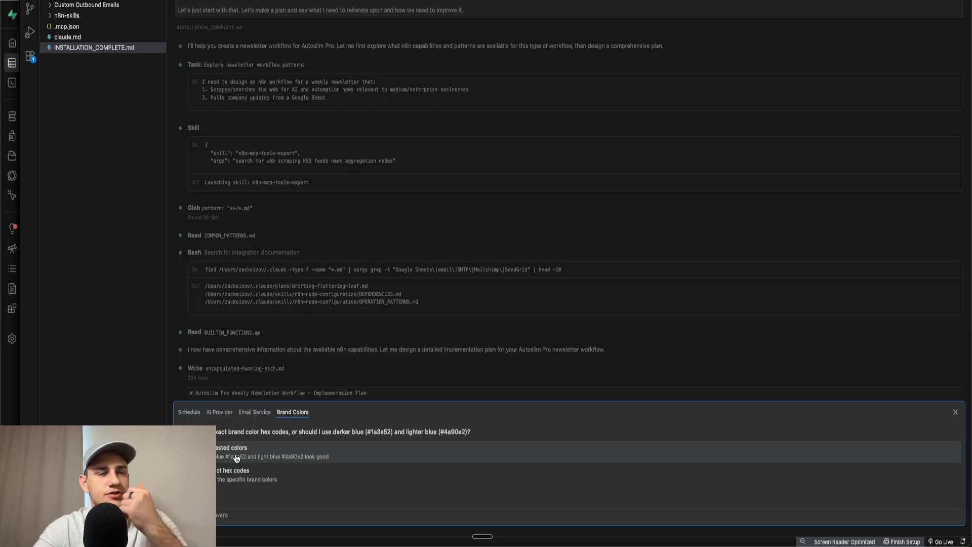
left_click(236, 459)
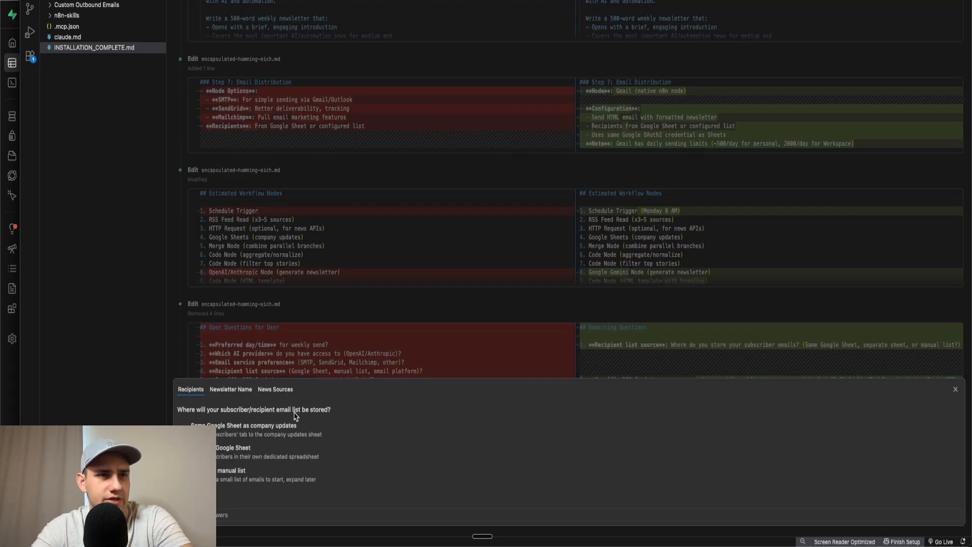
- Answer the remaining planning questions with the company updates Google Sheet for recipients, a newsletter name and the curated default news sources, and submit them
left_click(221, 435)
left_click(250, 470)
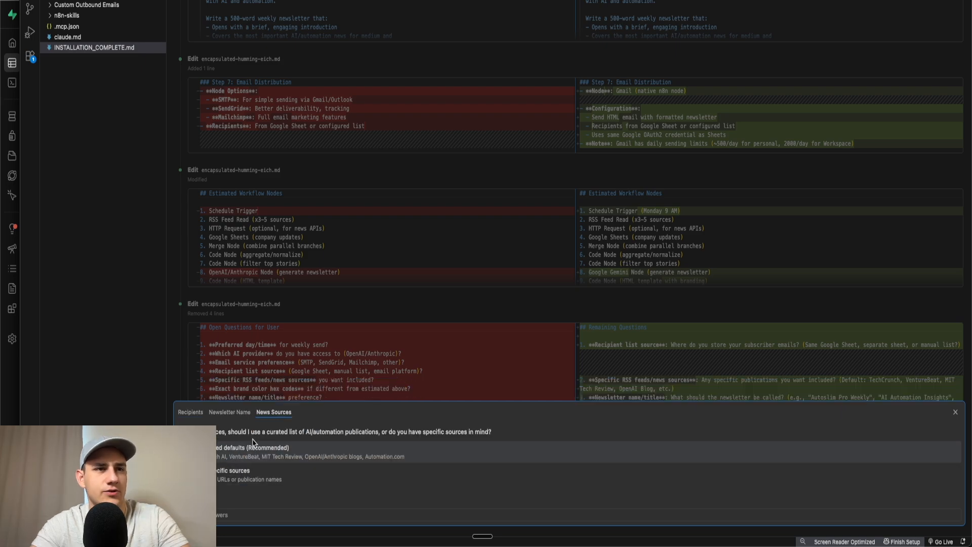
left_click(220, 454)
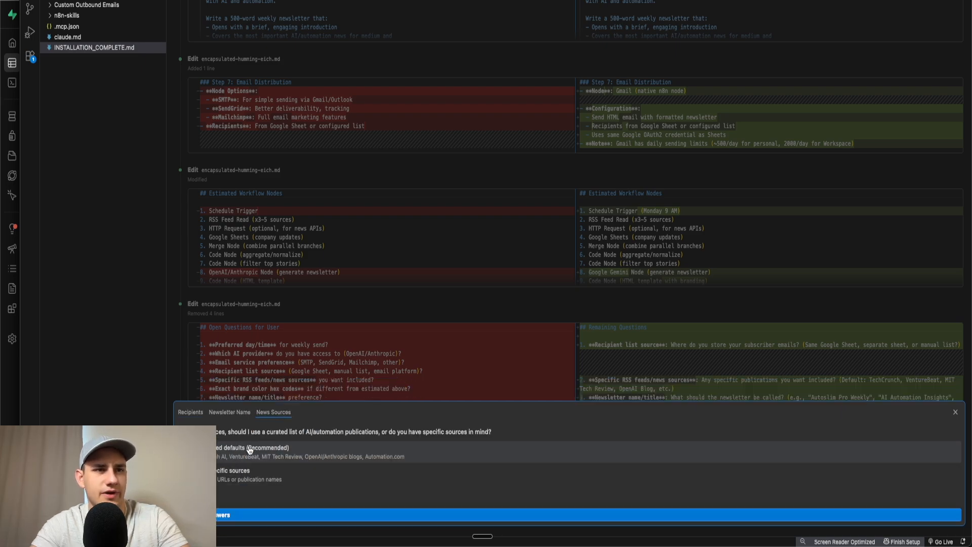
left_click(250, 515)
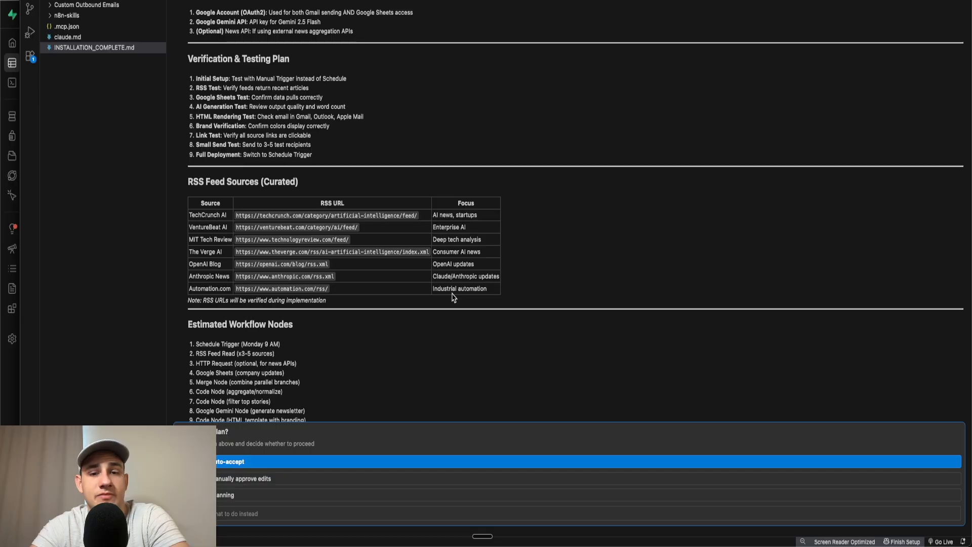
- Read the overview of the newsletter implementation plan, covering the weekly run, news scanning, Google Sheet updates, 500-word HTML output and source links
scroll(486, 314, "up", 15)
scroll(486, 314, "up", 20)
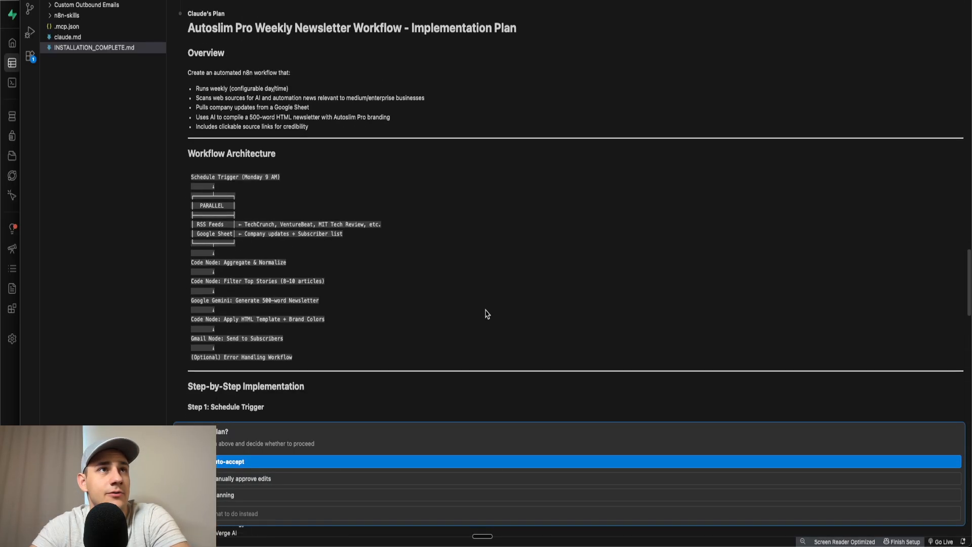
scroll(486, 314, "down", 1)
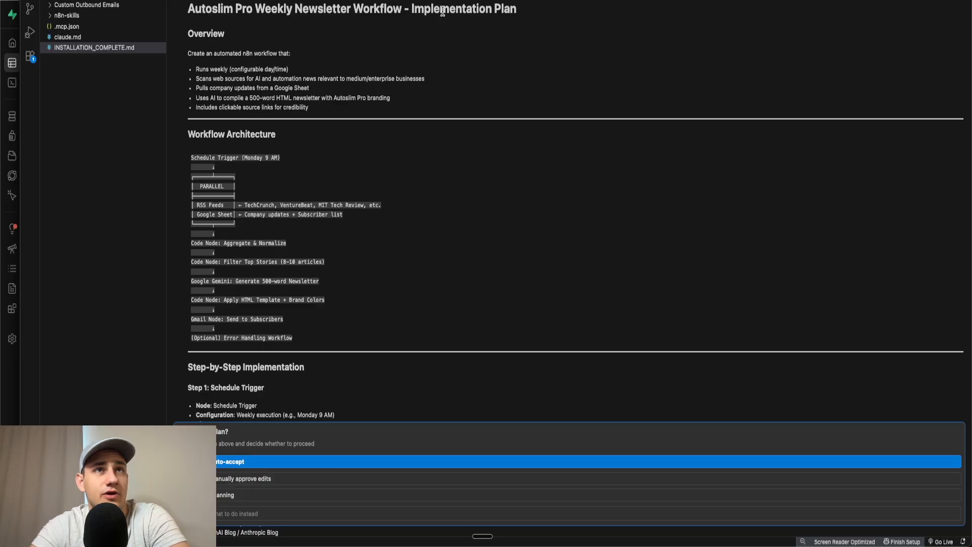
triple_click(201, 72)
left_click(200, 80)
left_click_drag(195, 79, 294, 79)
left_click(294, 78)
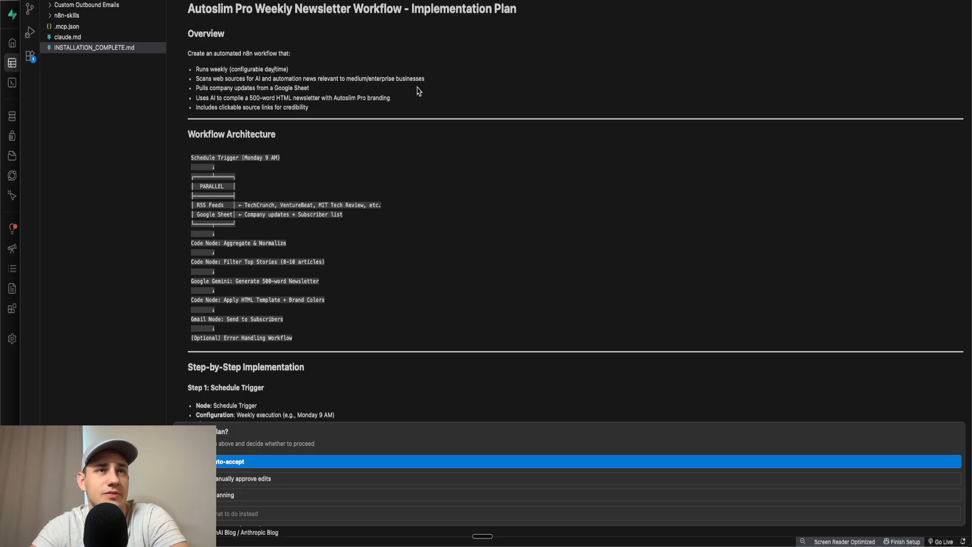
left_click_drag(220, 88, 311, 91)
left_click(234, 95)
left_click_drag(201, 96, 257, 98)
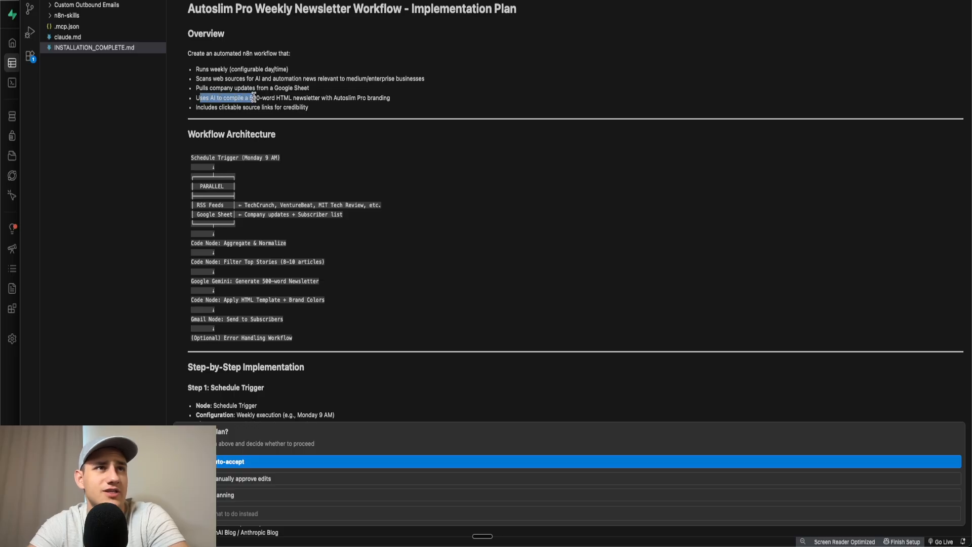
left_click(256, 99)
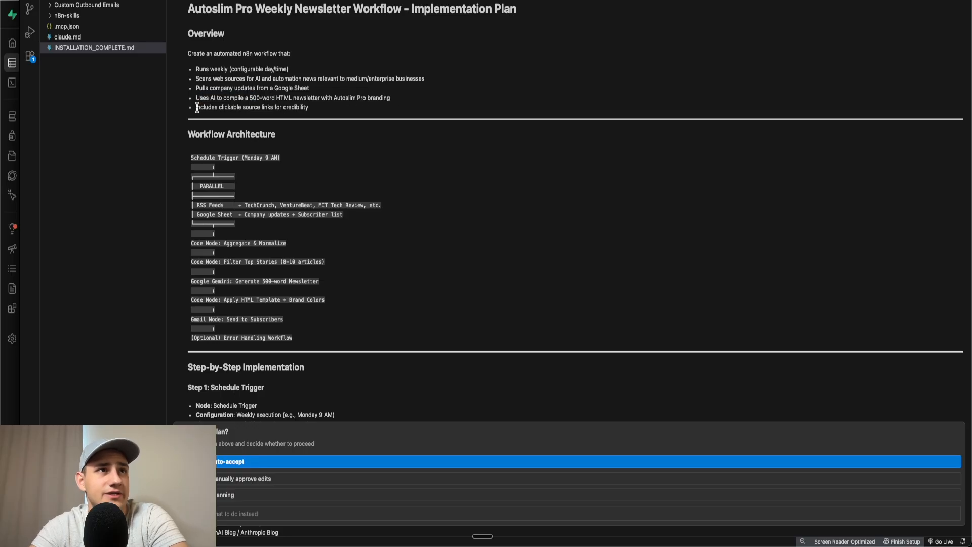
left_click_drag(197, 108, 314, 108)
left_click(303, 107)
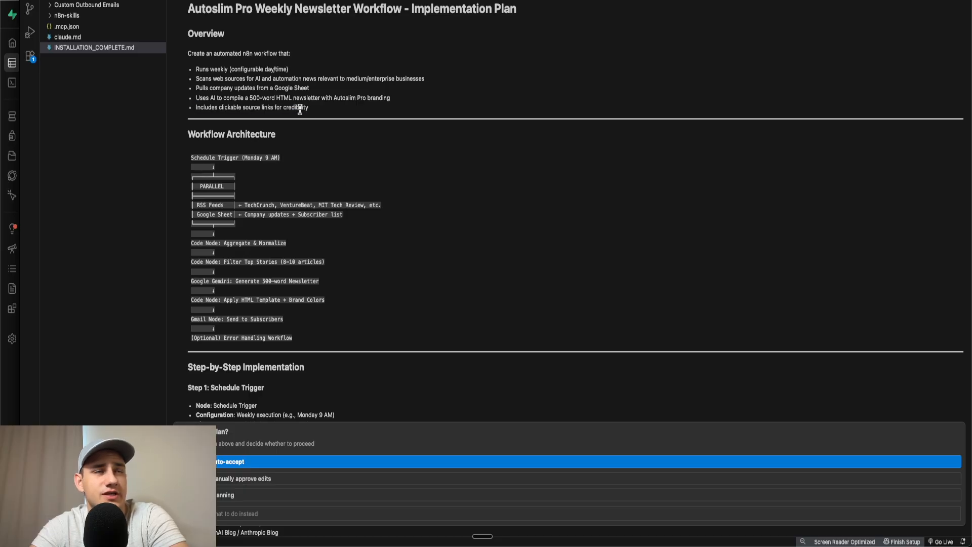
- Examine the start of the plan's workflow architecture, from the schedule trigger to the parallel RSS feeds and Google Sheet sources
scroll(302, 240, "down", 5)
left_click_drag(194, 31, 271, 32)
left_click(239, 47)
left_click_drag(198, 61, 356, 96)
left_click(356, 96)
mouse_move(191, 115)
left_mouse_down()
mouse_move(282, 116)
mouse_move(191, 118)
left_mouse_up()
left_click(290, 118)
left_click(190, 117)
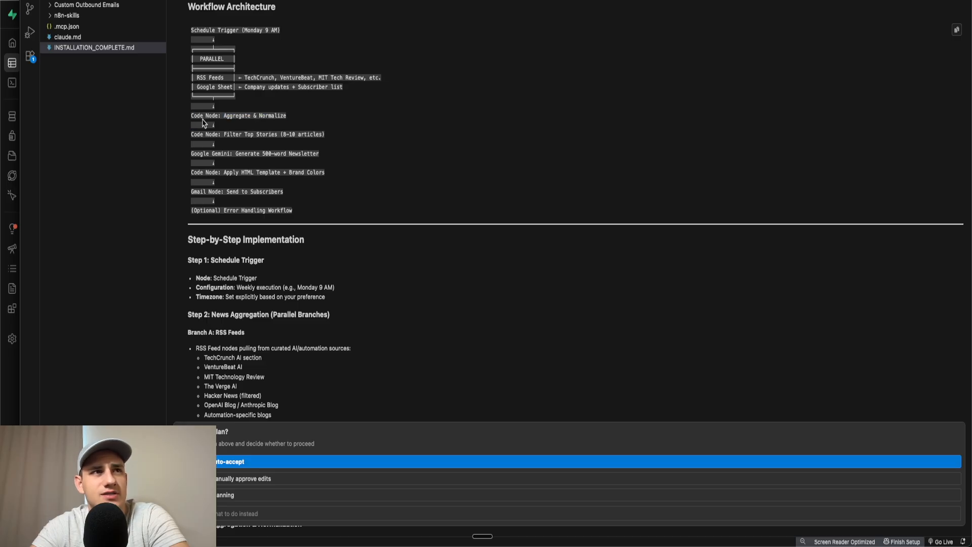
- Examine the two code nodes in the workflow architecture that aggregate and normalize the data and filter the top stories
left_click_drag(191, 117, 222, 116)
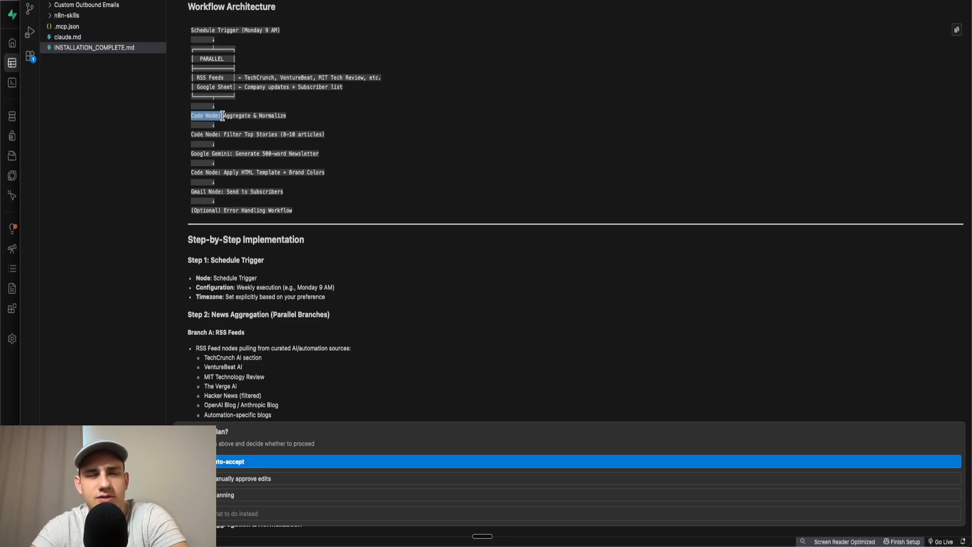
left_click(231, 117)
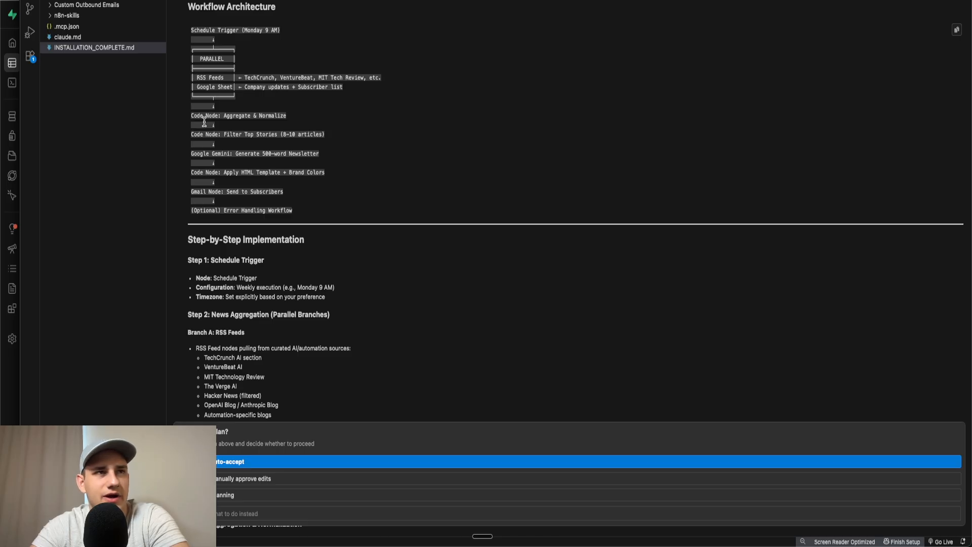
left_click_drag(191, 117, 327, 139)
left_click(230, 123)
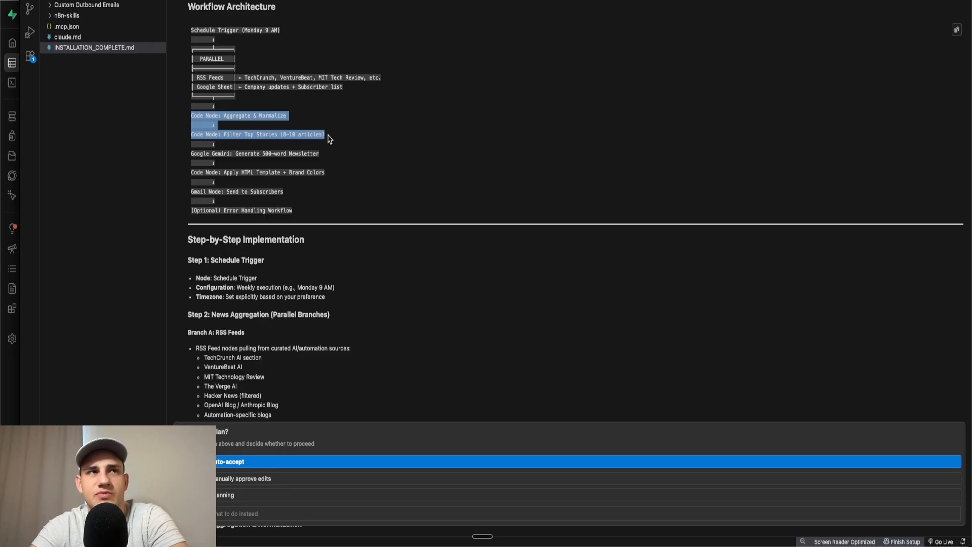
left_click(328, 134)
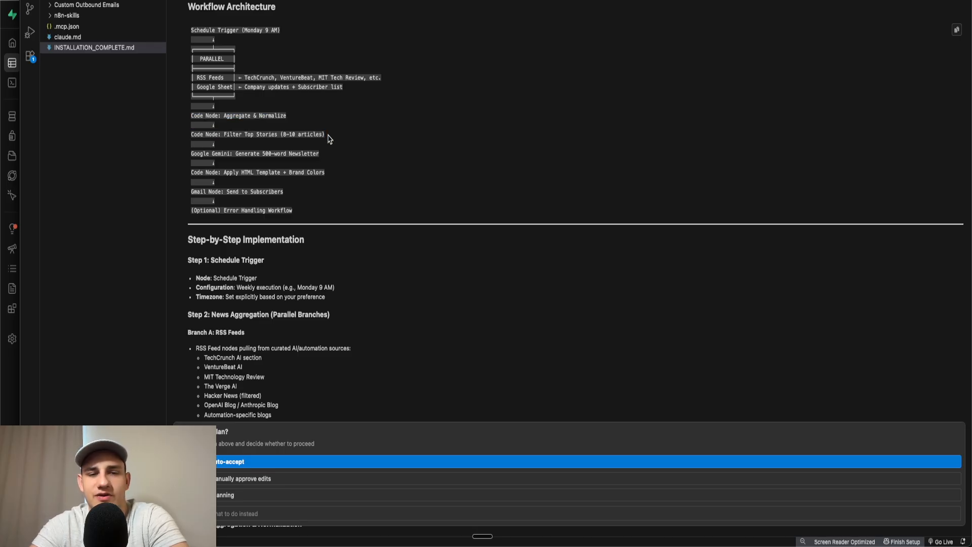
mouse_move(326, 136)
left_mouse_down()
mouse_move(193, 117)
mouse_move(324, 150)
mouse_move(332, 139)
left_mouse_up()
left_click(192, 117)
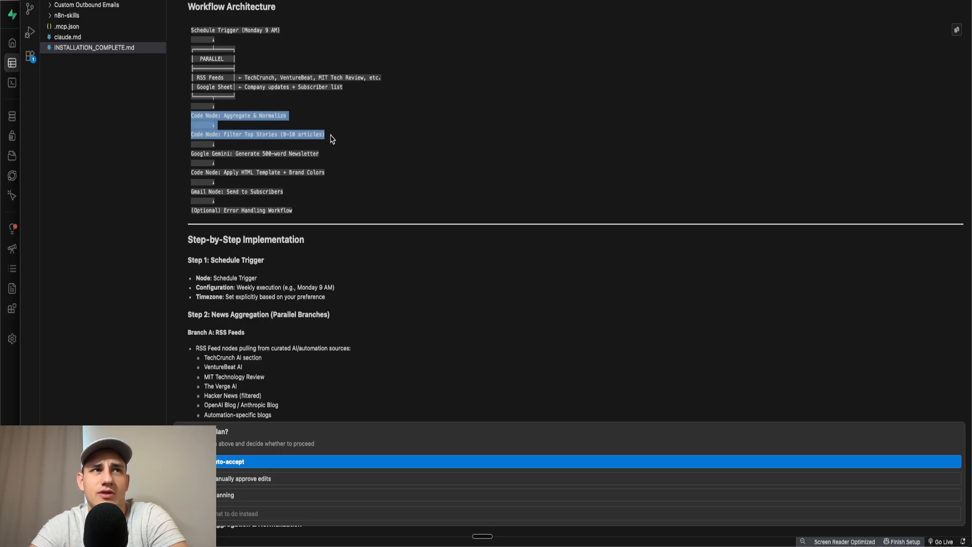
left_click(332, 139)
left_click_drag(190, 117, 336, 139)
left_click(336, 139)
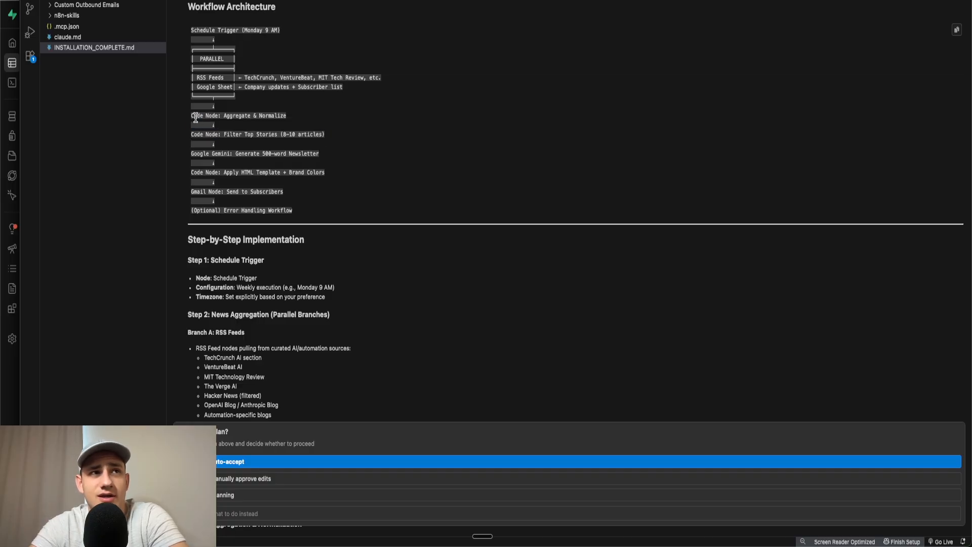
left_click_drag(190, 118, 324, 133)
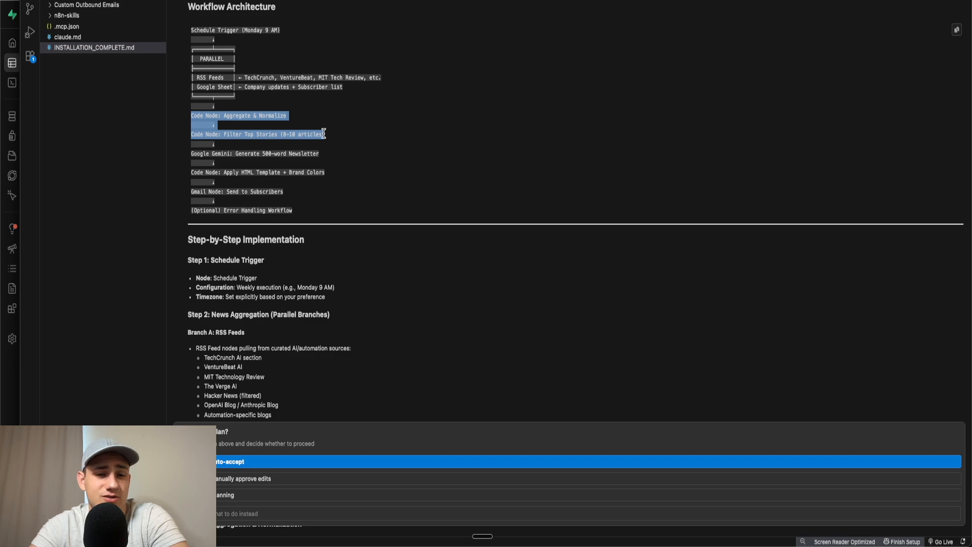
left_click(336, 142)
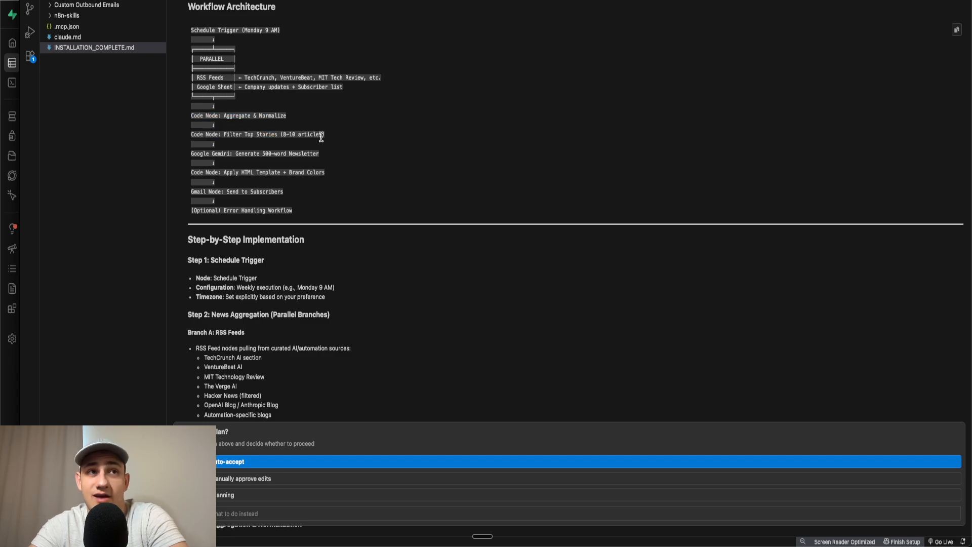
- Examine the Google Gemini newsletter node, the HTML template code node and the Gmail sending node in the workflow architecture
left_click_drag(191, 153, 319, 154)
left_click(324, 157)
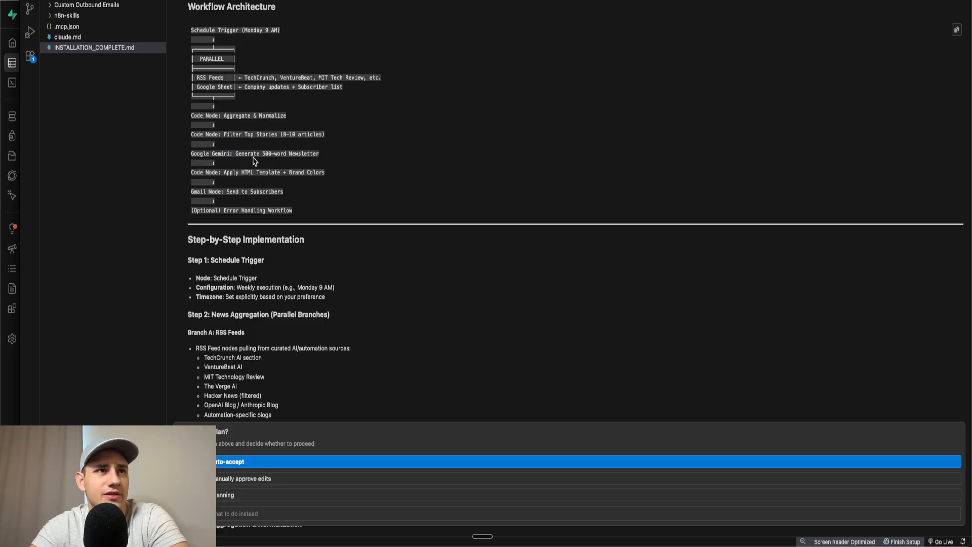
left_click_drag(191, 173, 325, 173)
left_click(339, 176)
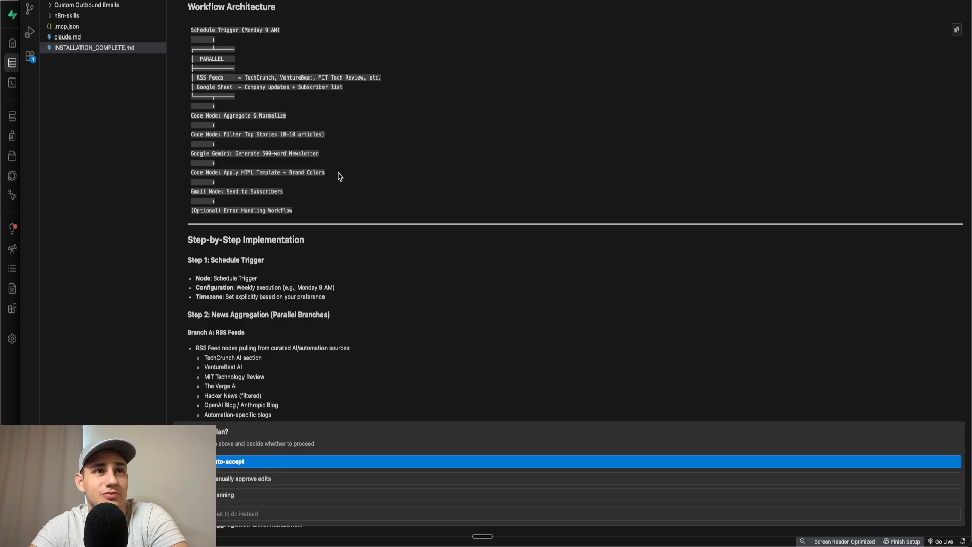
left_click_drag(190, 173, 219, 172)
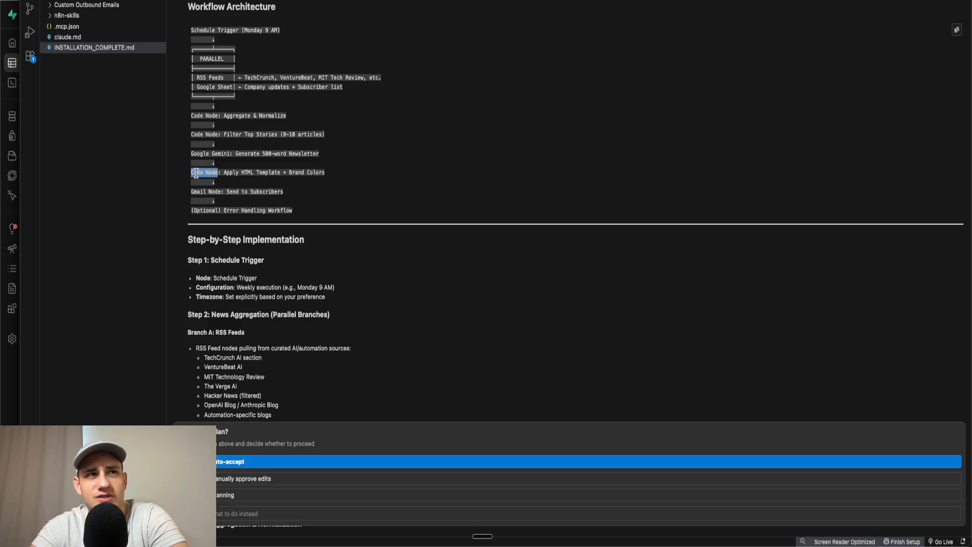
left_click_drag(240, 173, 266, 172)
left_click(281, 171)
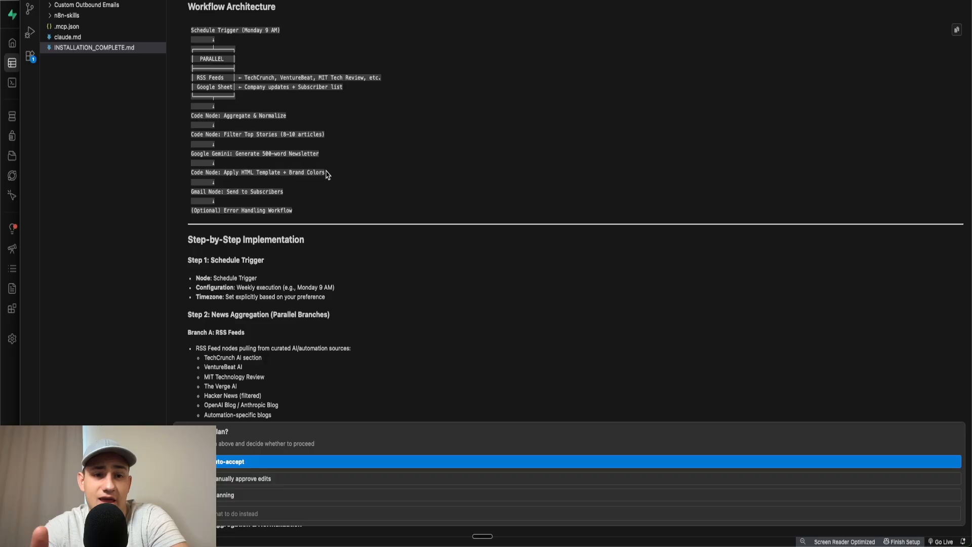
left_click_drag(190, 173, 218, 180)
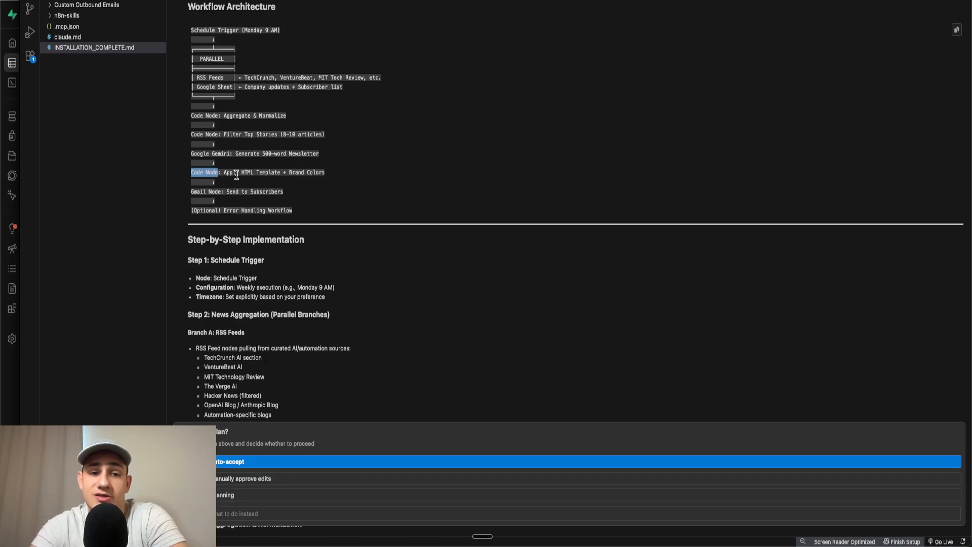
left_click(283, 180)
left_click_drag(328, 174, 284, 146)
scroll(189, 173, "down", 1)
left_click(282, 146)
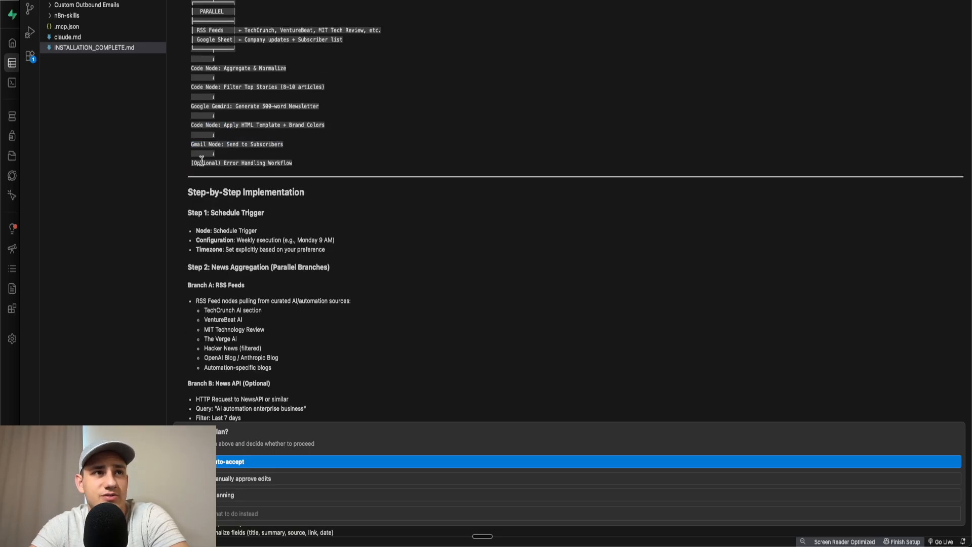
- Review the optional error handling workflow and the first steps of the plan's step-by-step implementation
left_click_drag(191, 163, 293, 163)
left_click(304, 165)
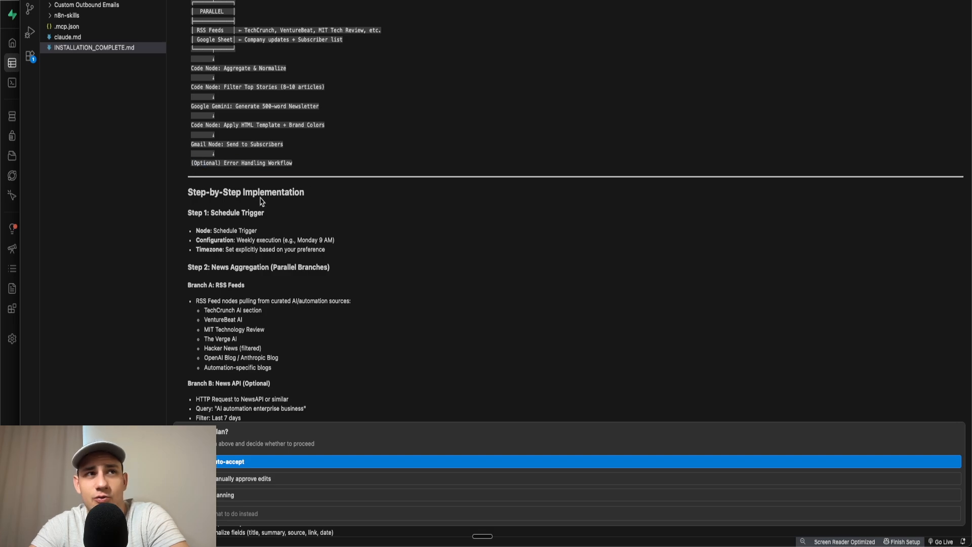
left_click_drag(191, 163, 321, 165)
left_click(324, 166)
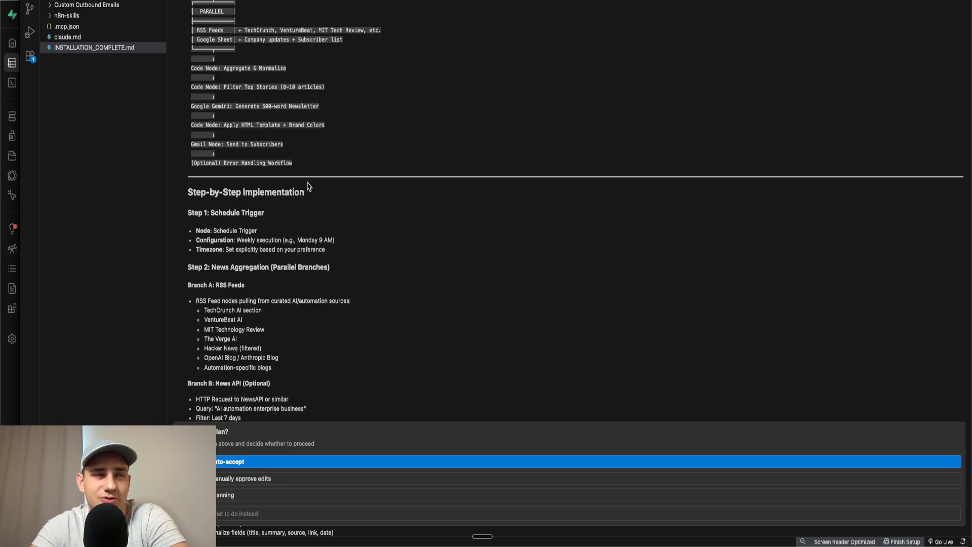
left_click_drag(191, 163, 304, 163)
left_click(305, 165)
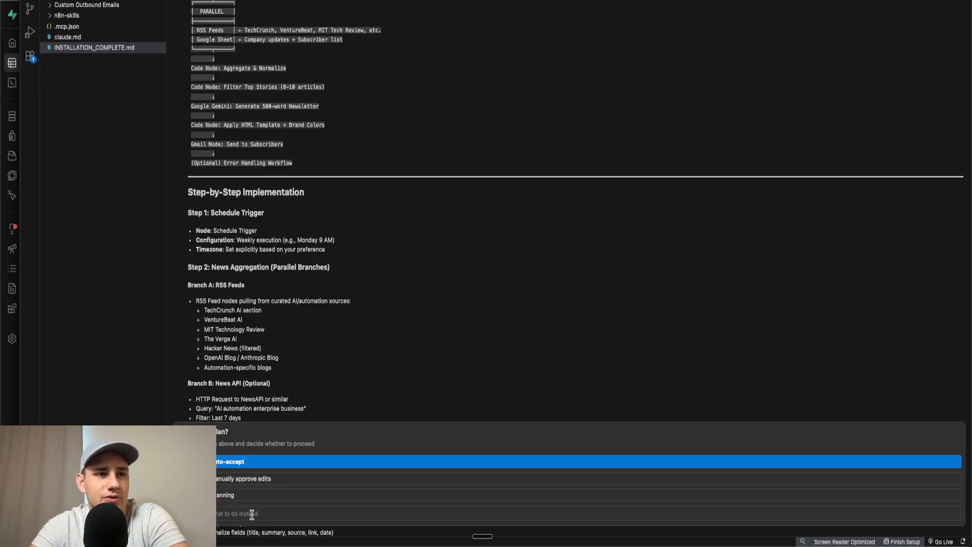
scroll(280, 291, "down", 3)
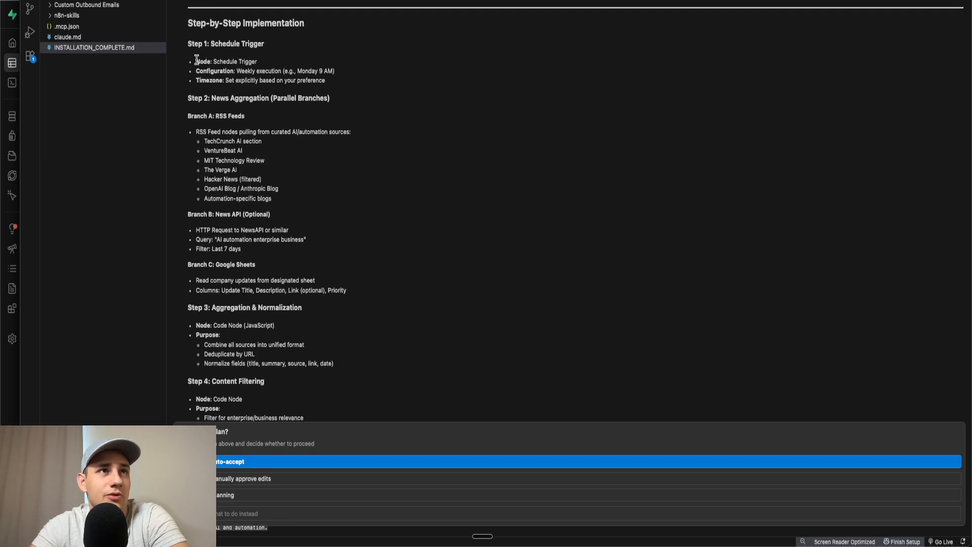
left_click_drag(191, 47, 330, 108)
left_click(330, 109)
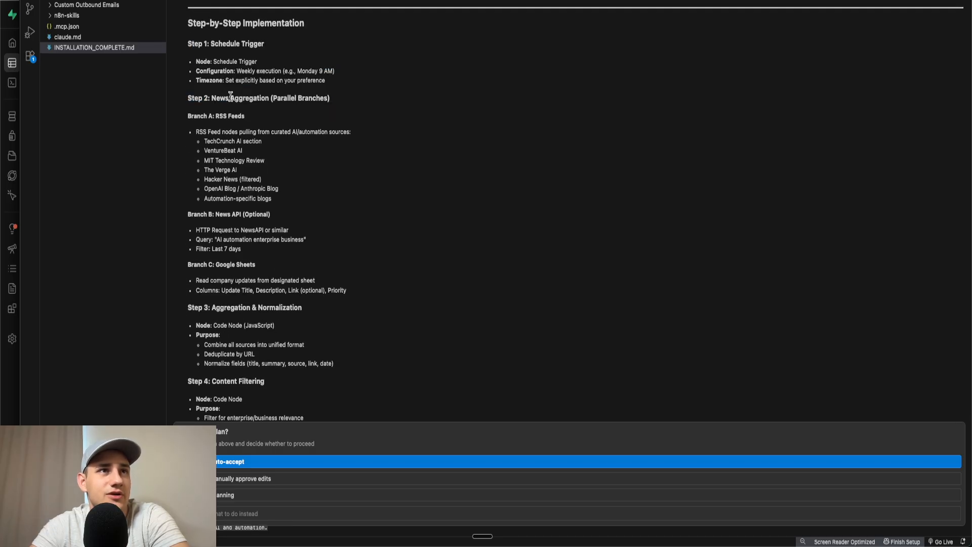
- Return to the workflow architecture and start dictating plan feedback telling Claude what to do instead
scroll(307, 181, "up", 6)
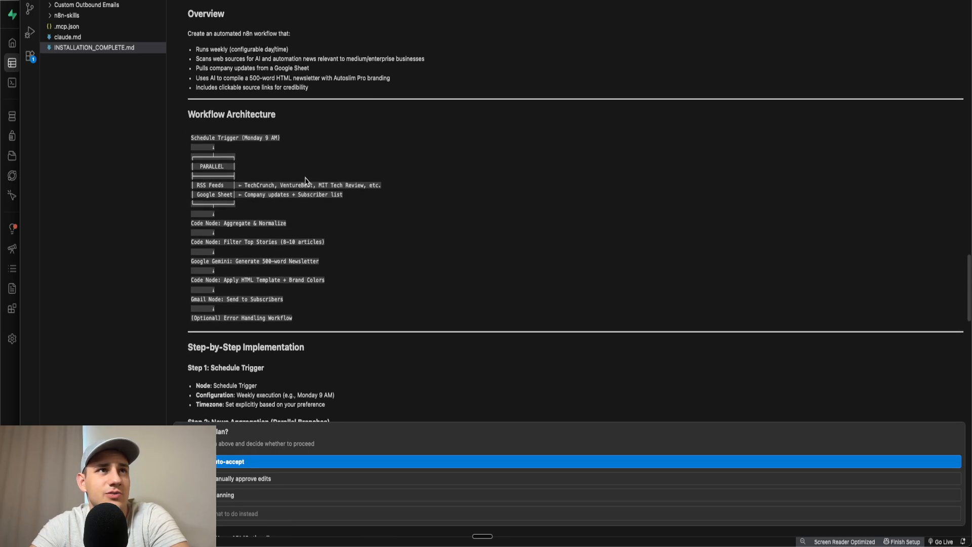
scroll(305, 180, "down", 1)
left_click(287, 513)
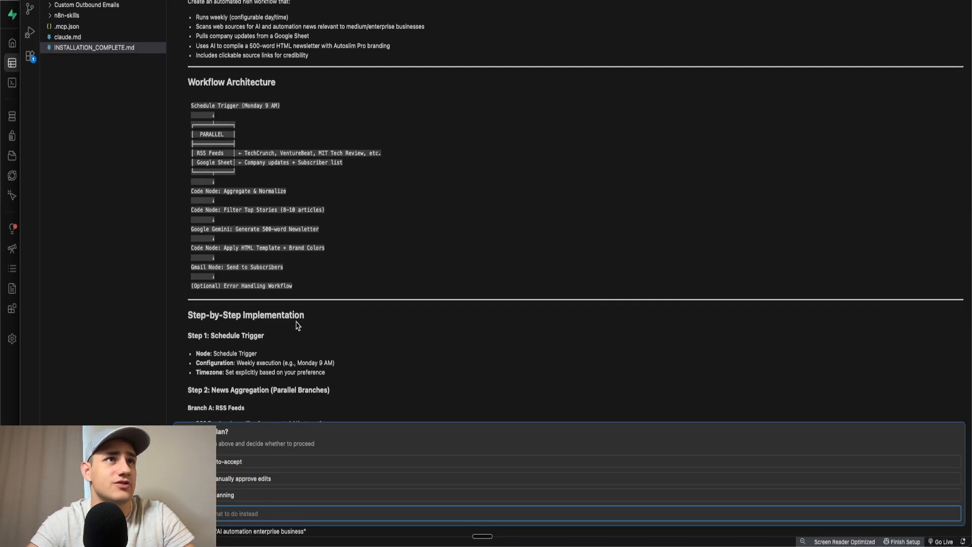
key("fn+space")
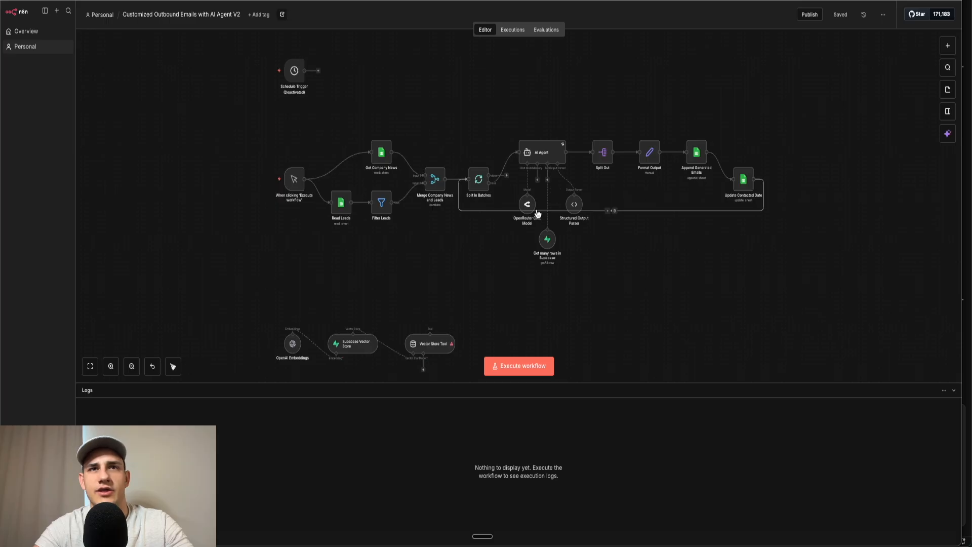
- Switch to the n8n outbound email workflow and inspect the Structured Output Parser's input schema in the expanded editor
scroll(619, 249, "up", 5)
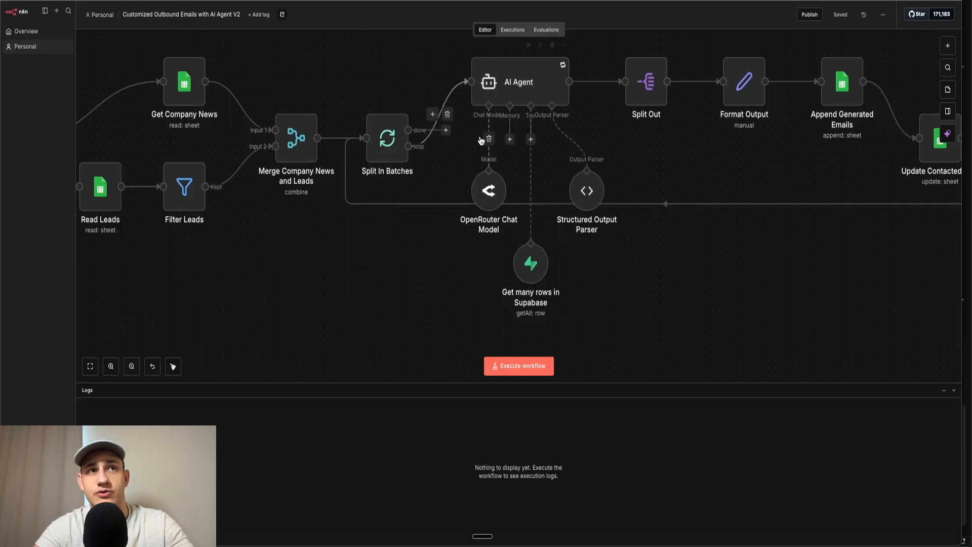
double_click(586, 190)
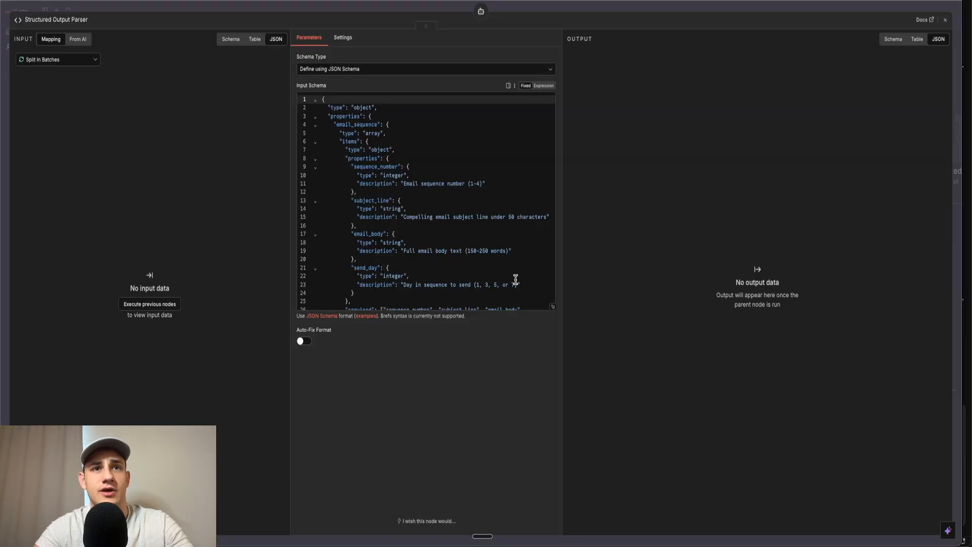
left_click(554, 307)
left_click_drag(73, 146, 195, 319)
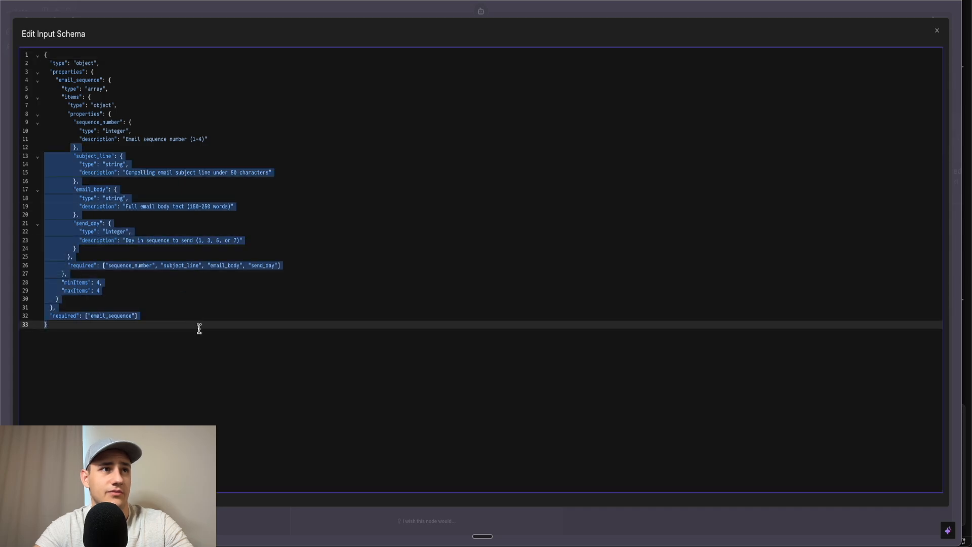
- Close the schema and send feedback: drop error handling, explain the HTML and brand colors code node, have AI output five articles through a structured output parser
left_click(104, 306)
left_click_drag(61, 282, 87, 316)
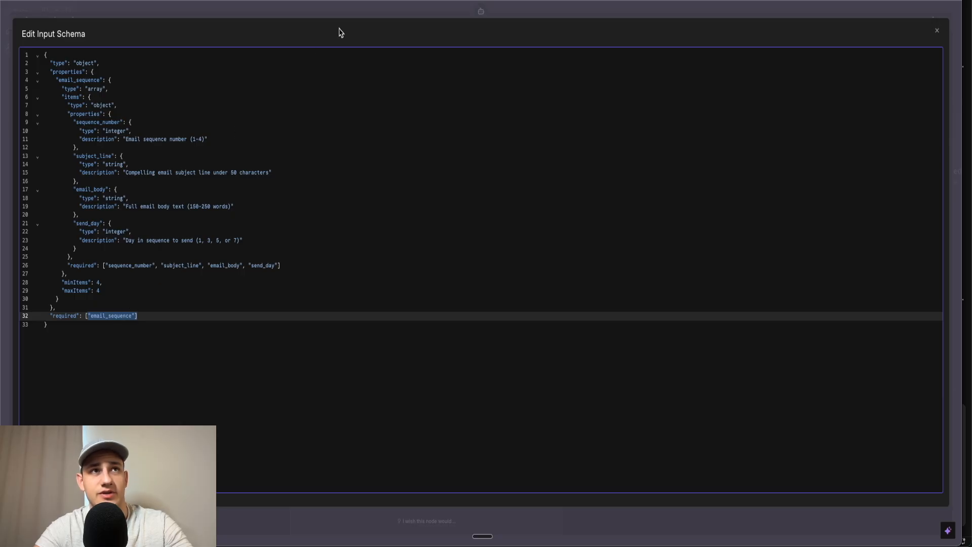
key("Escape")
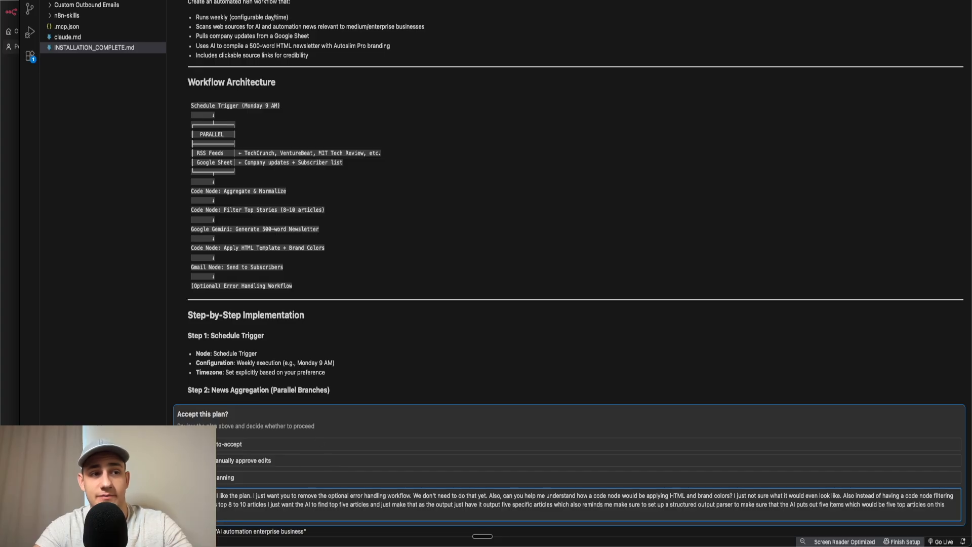
key("Return")
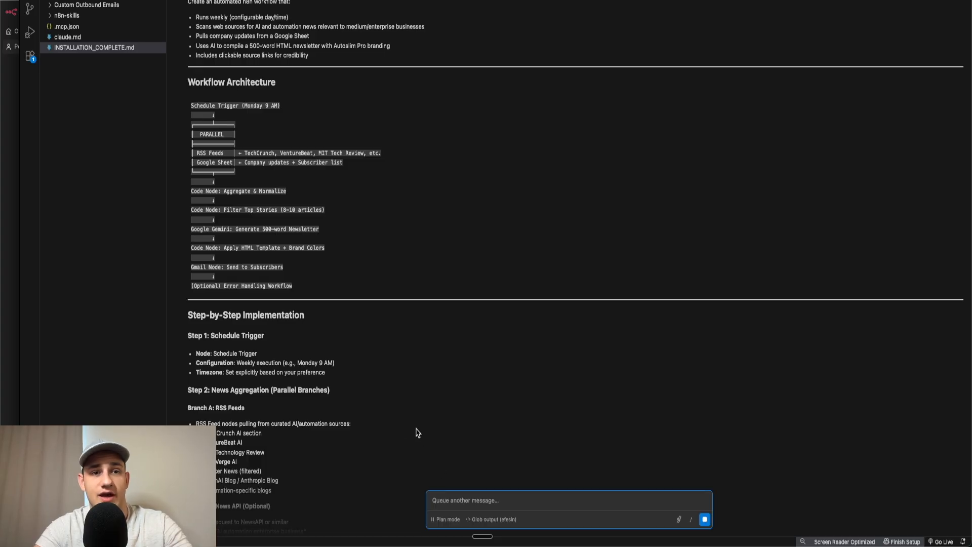
- Review the schedule trigger and the parallel RSS and Google Sheet sources in the revised plan's workflow architecture
scroll(417, 434, "down", 15)
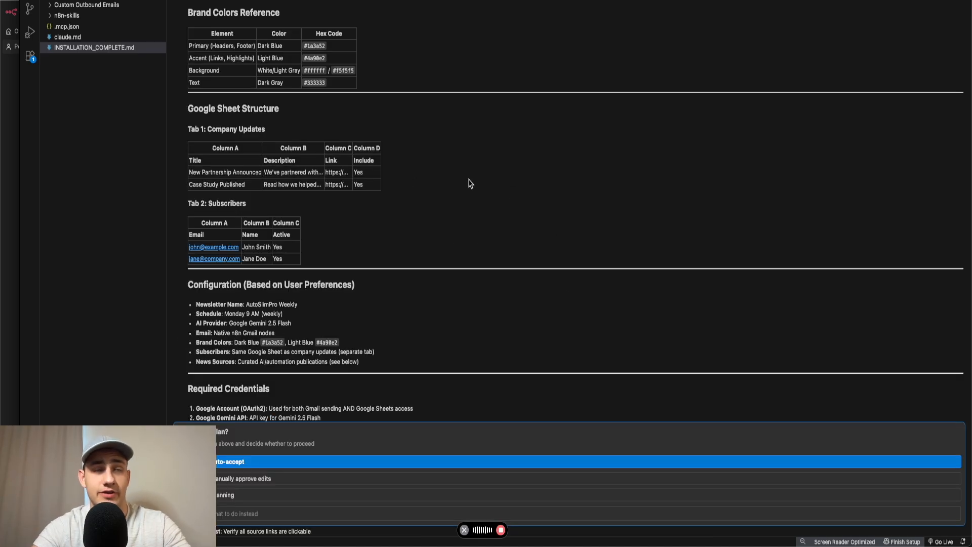
scroll(440, 203, "up", 2)
scroll(439, 195, "up", 20)
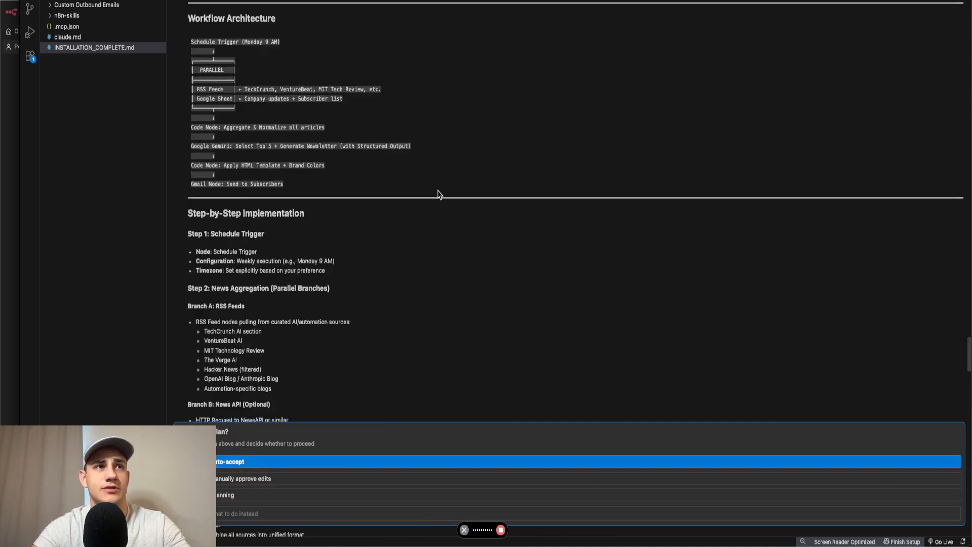
scroll(438, 194, "down", 15)
left_click_drag(196, 22, 308, 62)
left_click(320, 63)
scroll(319, 63, "down", 2)
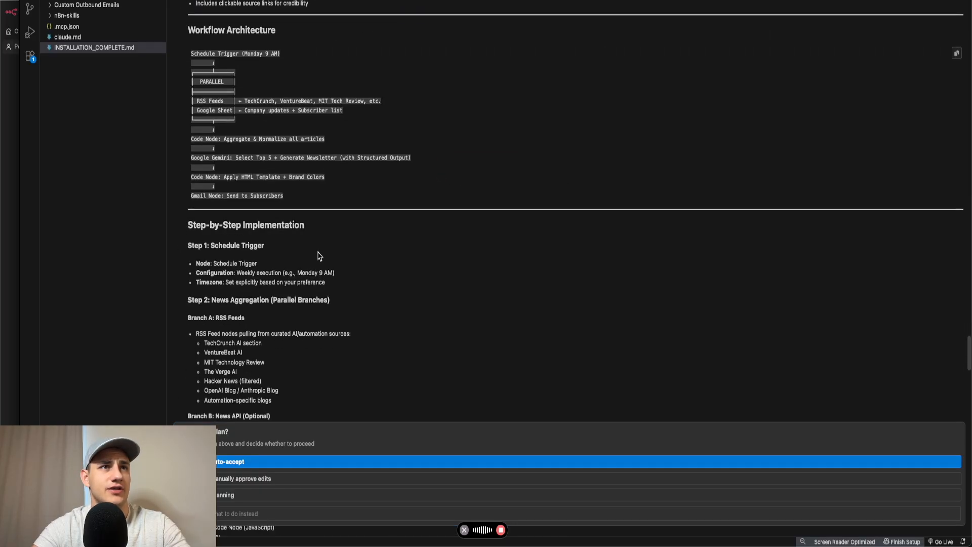
left_click_drag(188, 53, 280, 159)
left_click(282, 163)
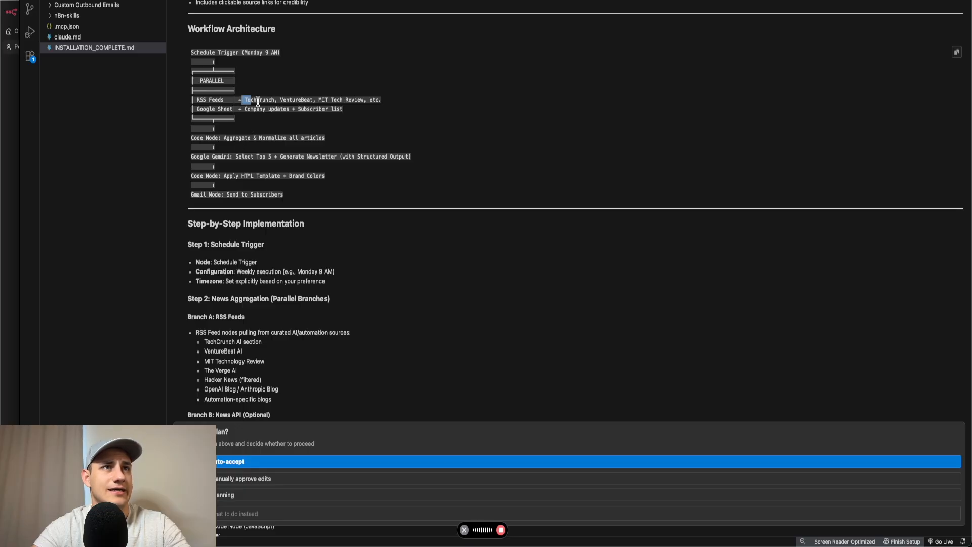
- Examine the Gemini selection, HTML template and Gmail sending nodes in the revised workflow architecture
left_click_drag(224, 137, 303, 149)
left_click(332, 151)
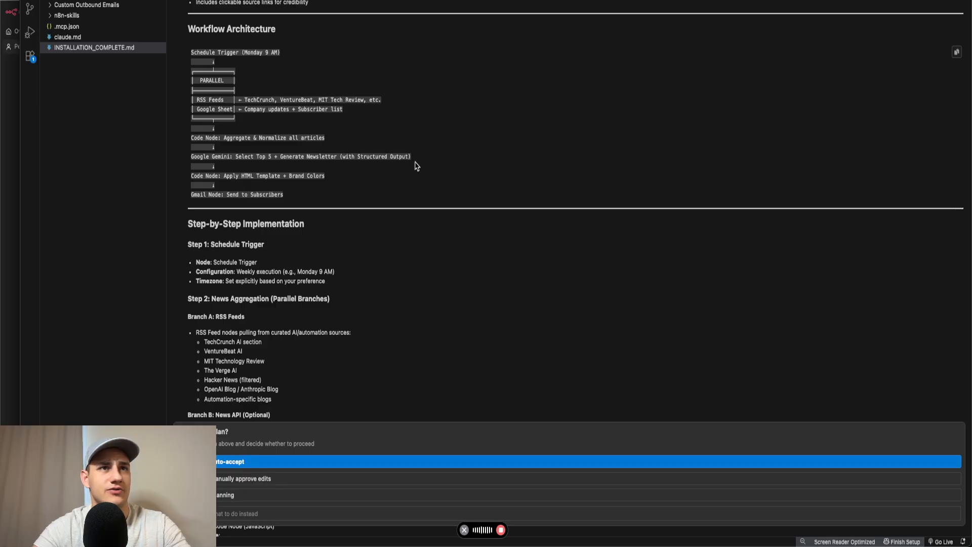
left_click_drag(231, 176, 349, 178)
left_click(233, 193)
left_click_drag(232, 192, 289, 195)
left_click(290, 195)
- Review the schedule trigger step and the news aggregation branches, including the optional News API request and its query
scroll(326, 282, "down", 3)
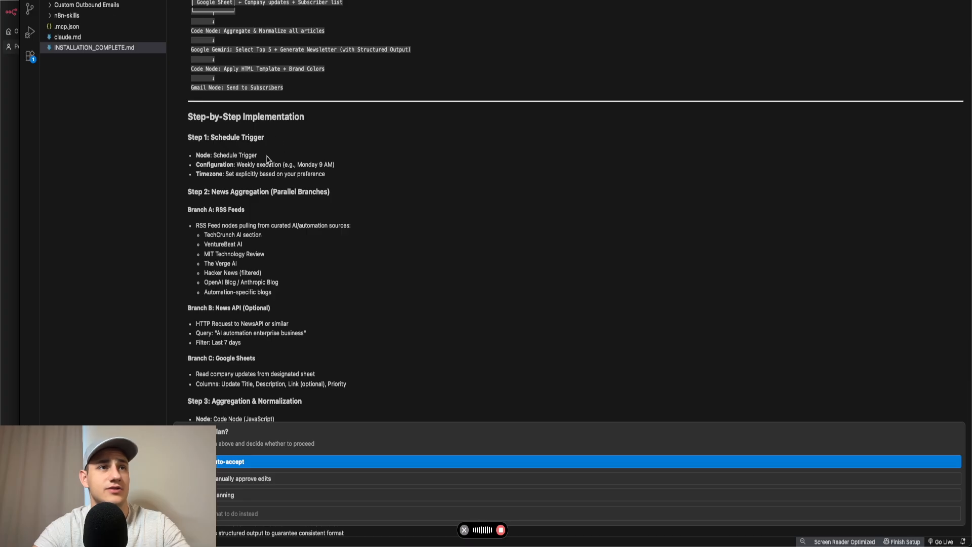
scroll(265, 245, "down", 2)
left_click_drag(186, 125, 283, 195)
left_click(283, 195)
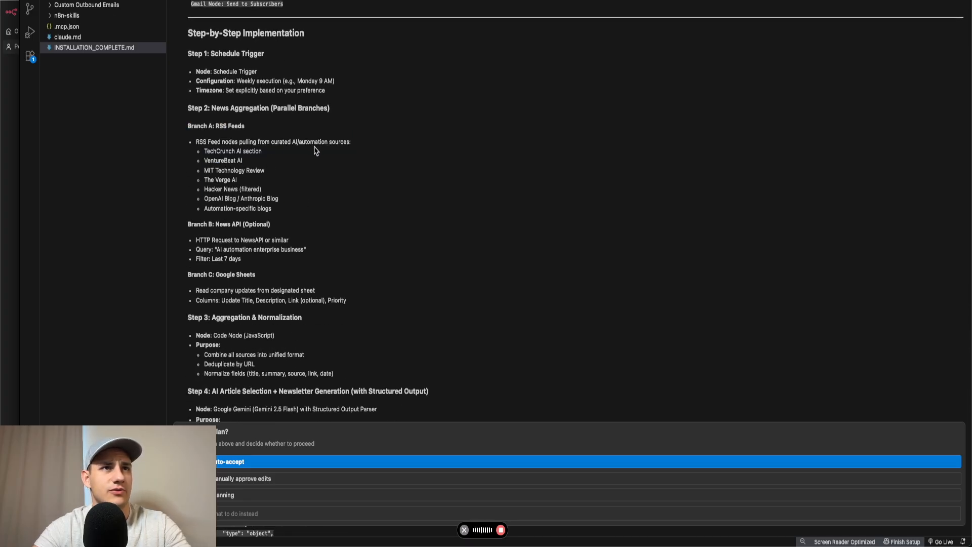
scroll(273, 266, "down", 3)
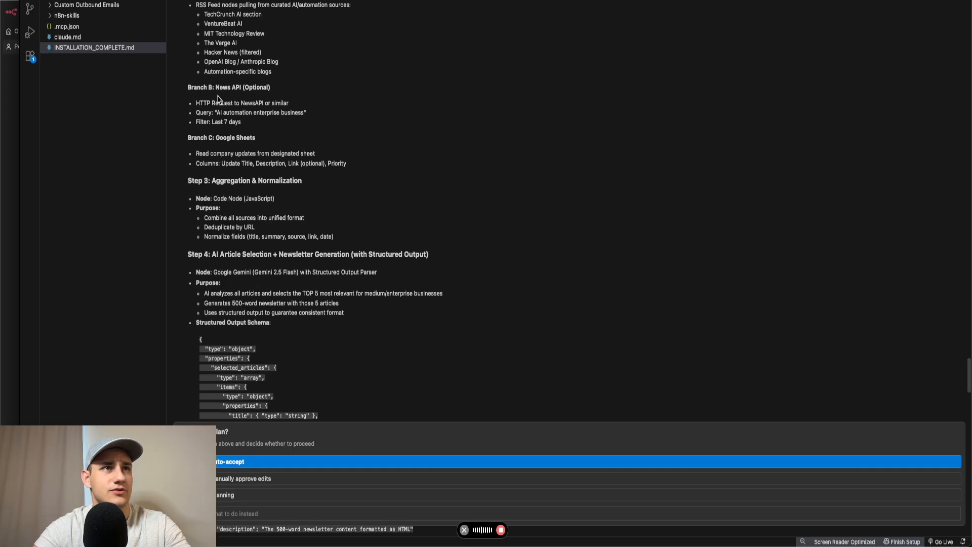
left_click_drag(199, 87, 277, 90)
left_click(236, 114)
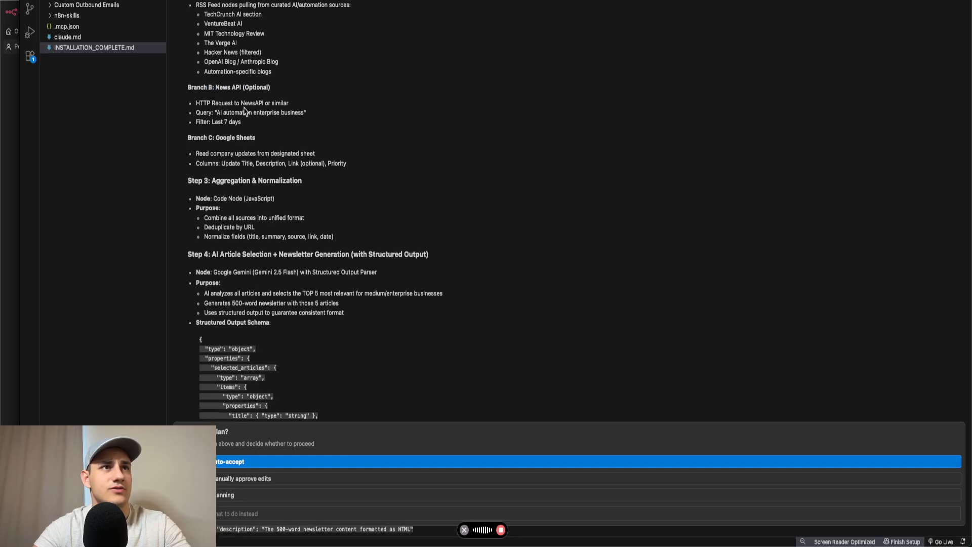
left_click_drag(196, 104, 264, 125)
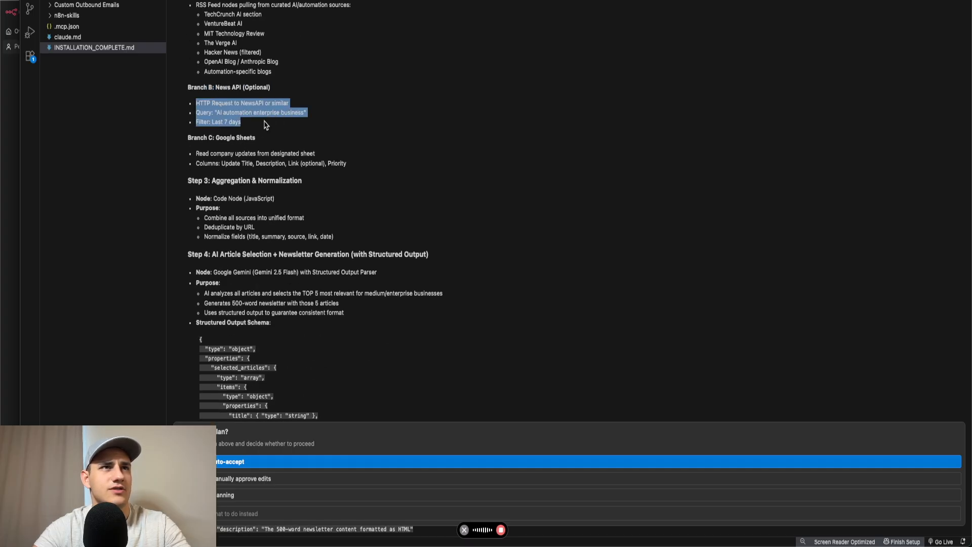
left_click(265, 124)
scroll(257, 144, "down", 3)
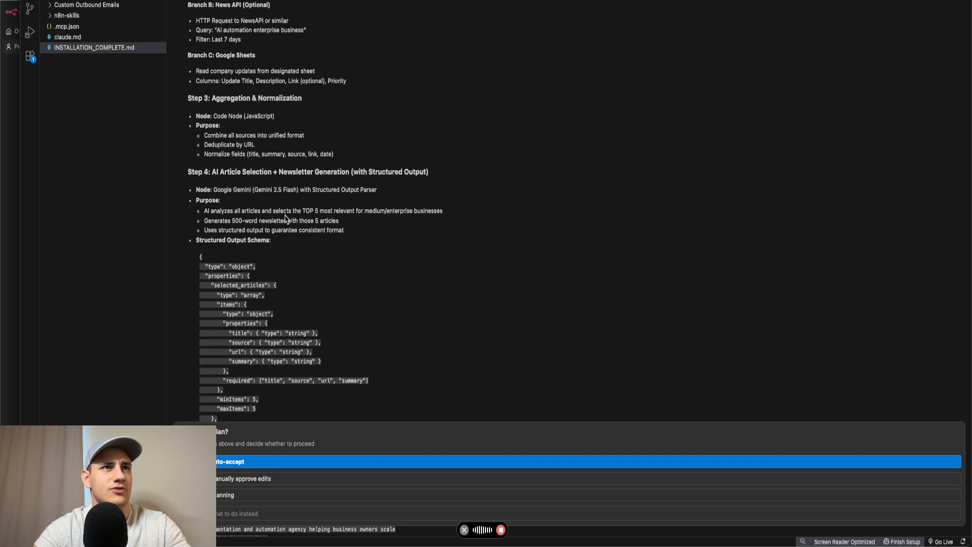
- Review the AI article selection step's purpose and its structured output schema
scroll(219, 168, "down", 3)
left_click_drag(204, 91, 427, 92)
left_click(427, 92)
scroll(245, 288, "down", 2)
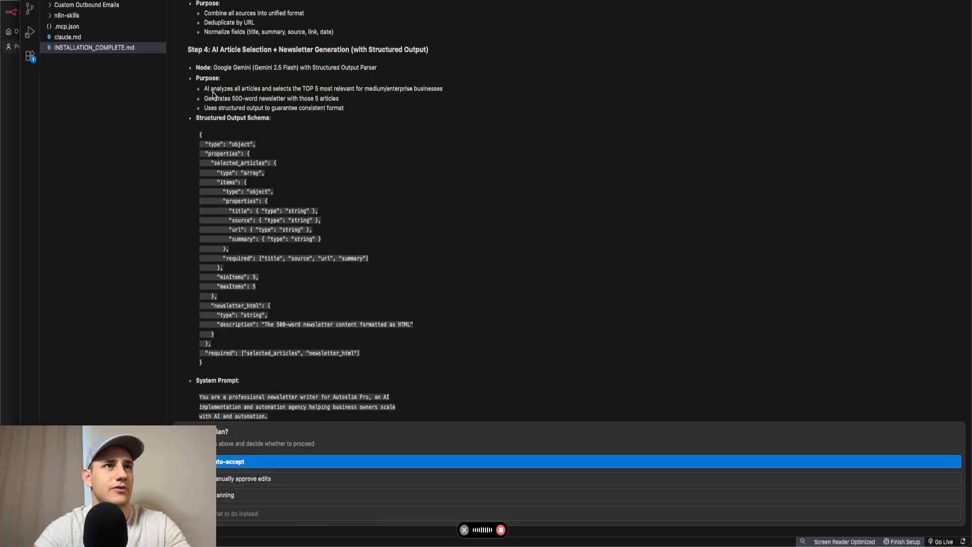
scroll(282, 261, "down", 3)
scroll(282, 260, "down", 7)
- Read the Gemini system prompt's role description and its instruction for selecting the most relevant stories
left_click_drag(196, 119, 364, 139)
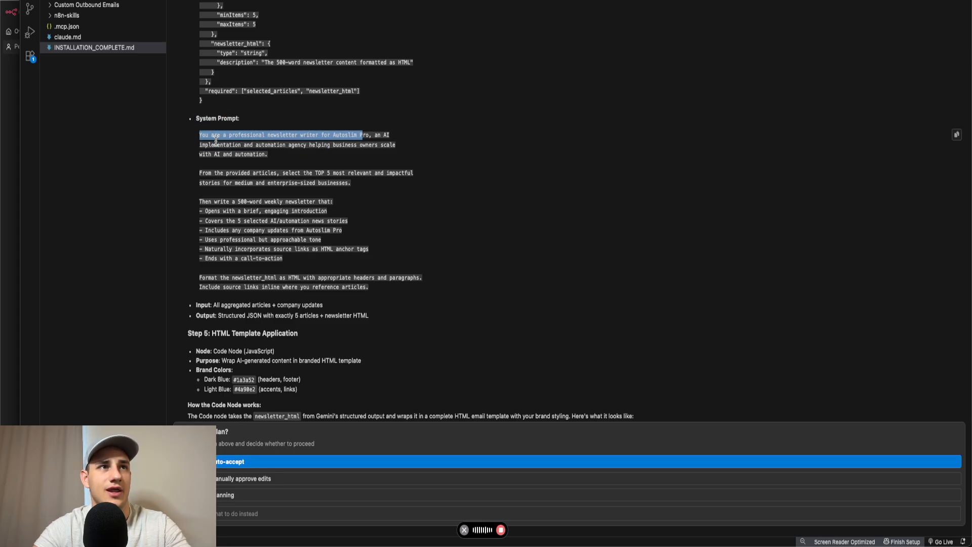
left_click_drag(259, 144, 319, 145)
left_click(352, 146)
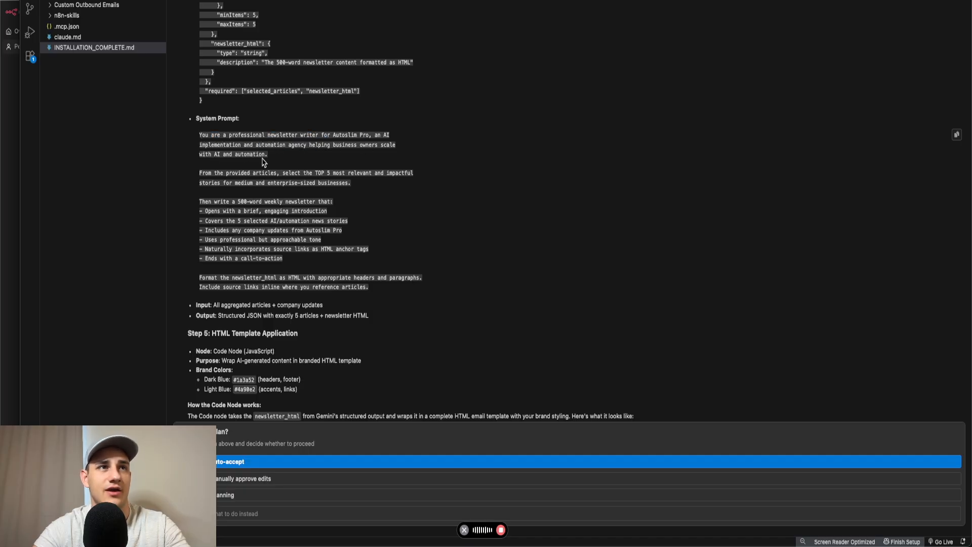
left_click_drag(199, 173, 373, 195)
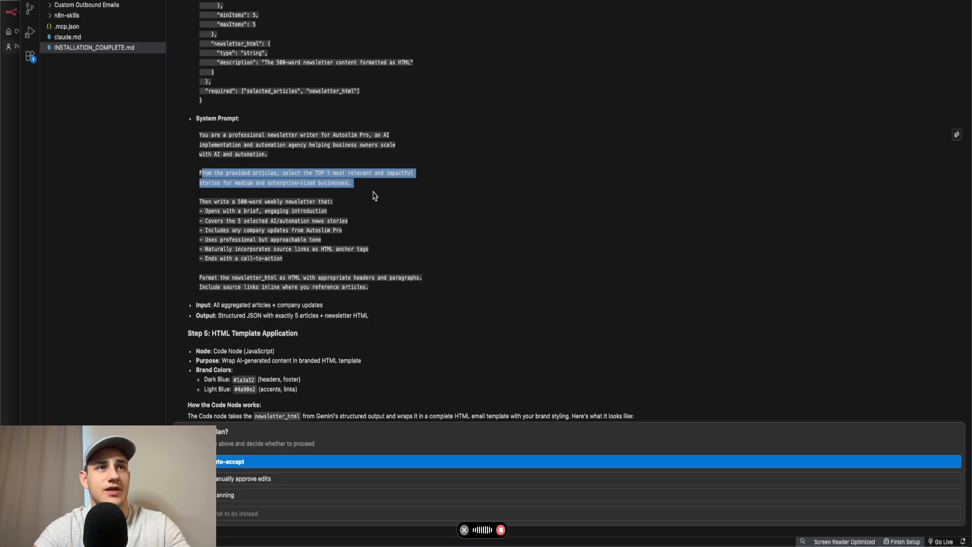
left_click(361, 191)
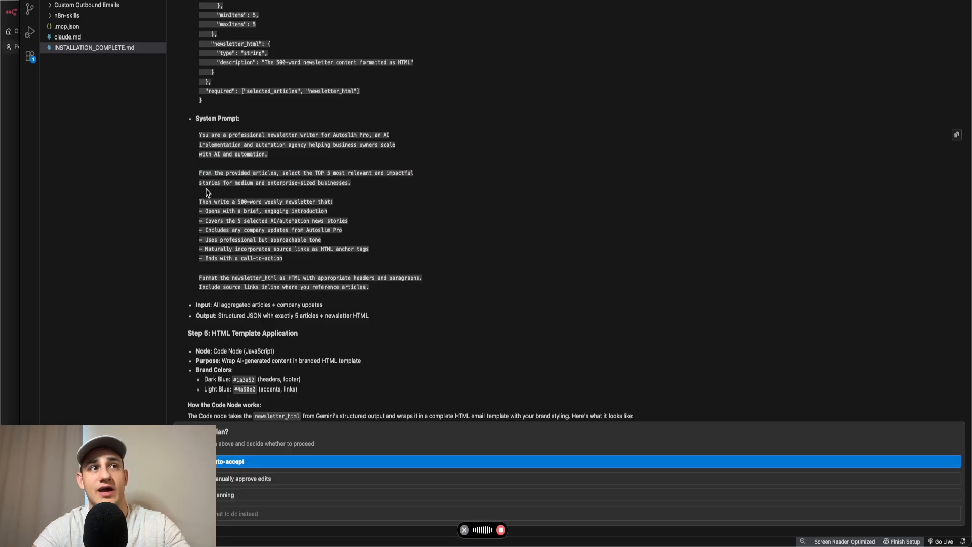
left_click_drag(212, 181, 303, 182)
left_click(366, 202)
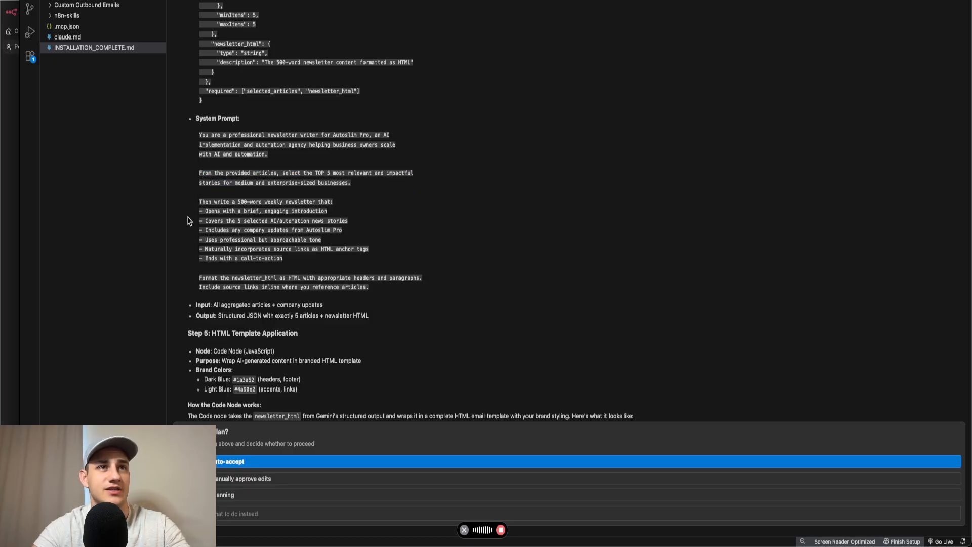
- Examine the system prompt's newsletter requirements on length, introduction, news story coverage and company updates
scroll(219, 230, "down", 2)
left_click_drag(208, 162, 277, 162)
left_click(277, 162)
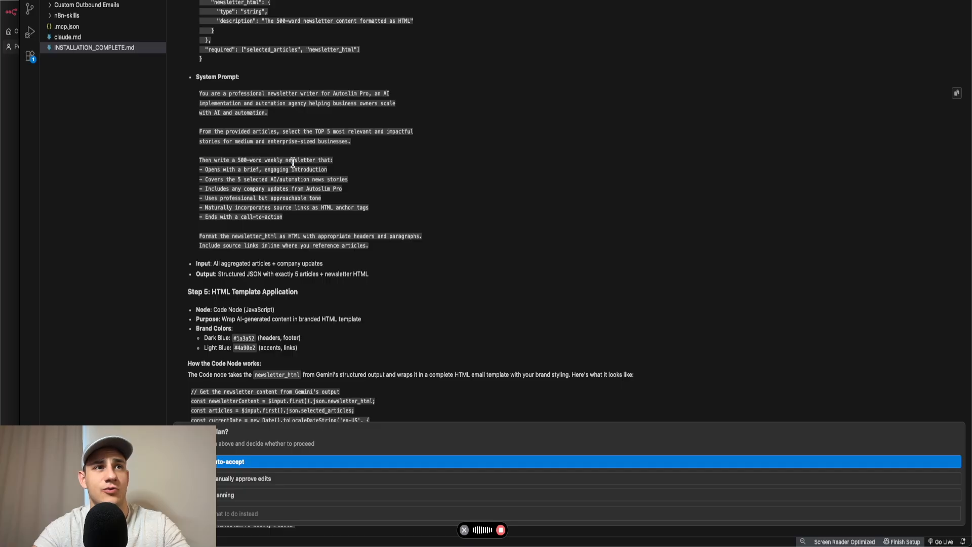
left_click_drag(215, 171, 345, 176)
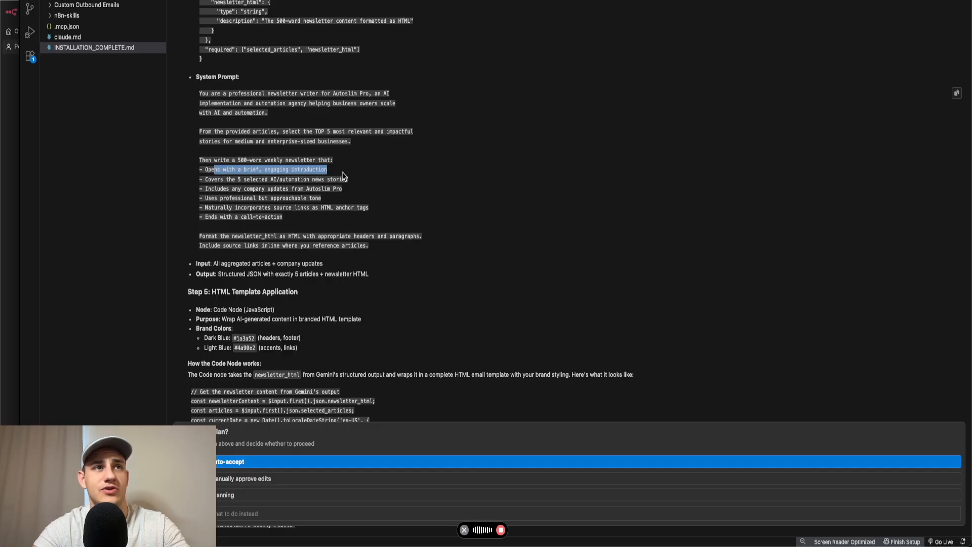
left_click(346, 176)
left_click_drag(203, 181, 372, 188)
left_click(351, 183)
left_click_drag(202, 188, 371, 194)
left_click(371, 193)
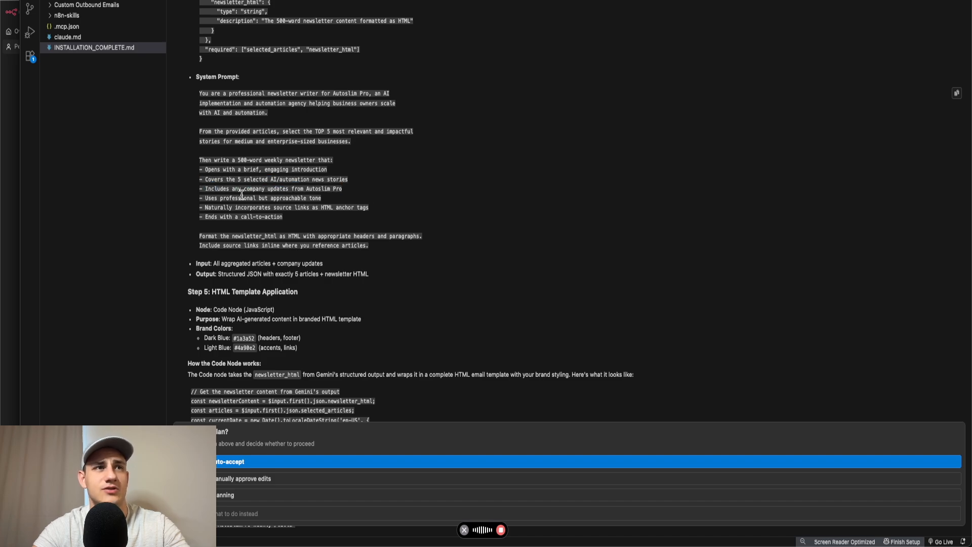
- Examine the system prompt's requirements on tone, source links and the closing call-to-action
left_click_drag(199, 199, 364, 202)
left_click(365, 201)
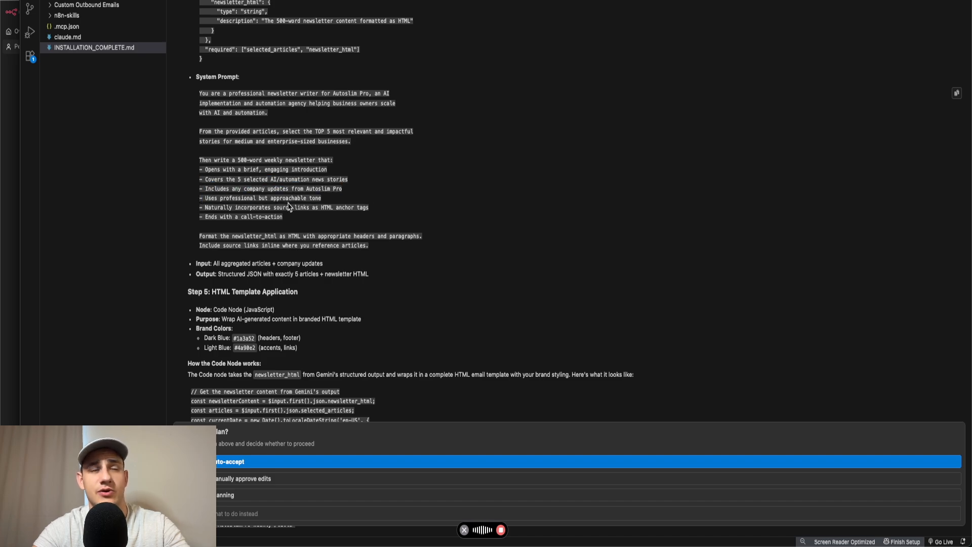
left_click_drag(205, 207, 374, 211)
left_click(359, 210)
left_click(384, 211)
left_click_drag(199, 217, 332, 220)
left_click(332, 221)
- Send feedback asking Claude to adjust the prompt so the AI covers the most important, interesting or relevant stories instead of all five every time
left_click(291, 515)
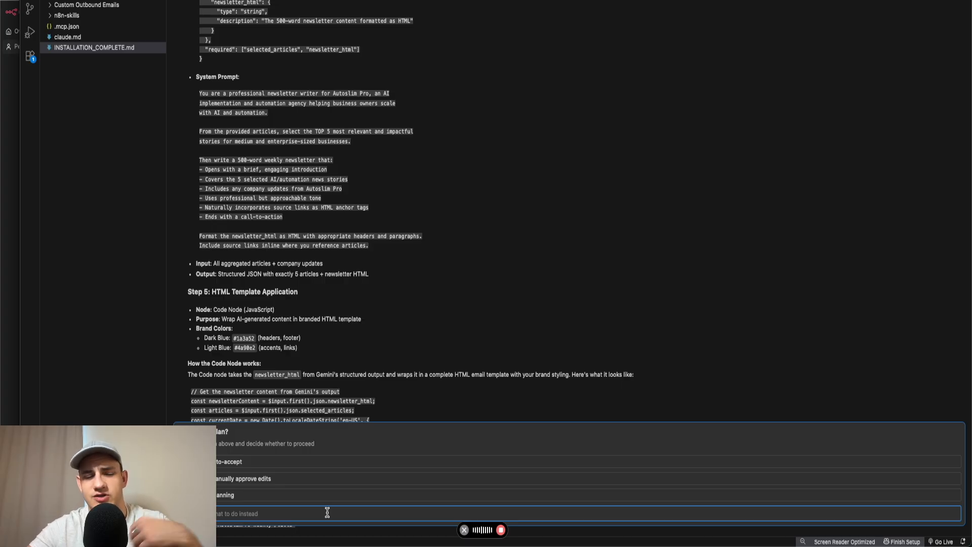
key("fn")
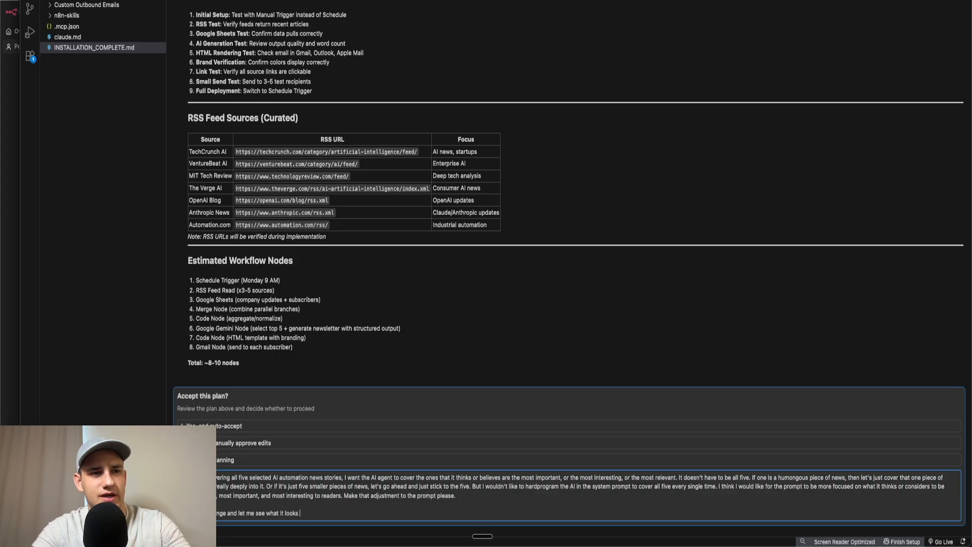
key("Return")
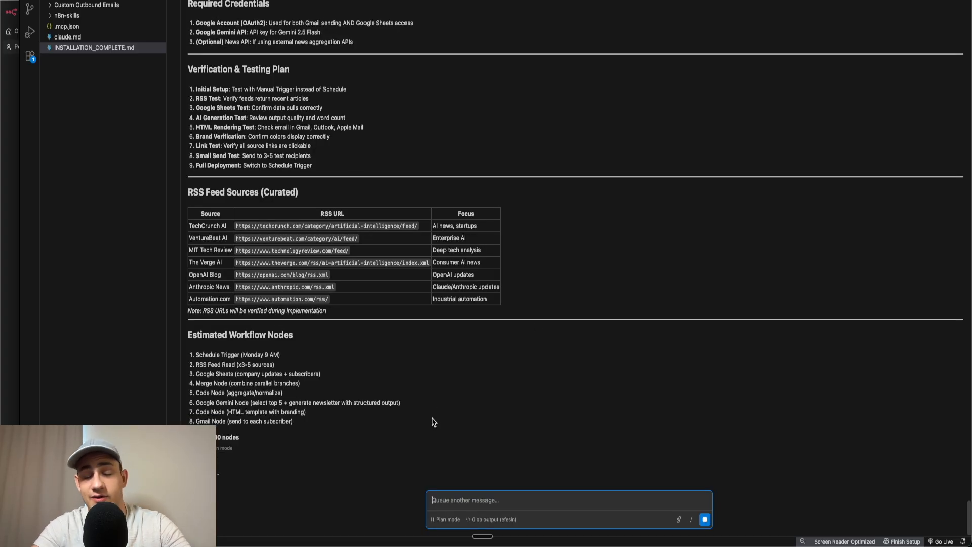
- Check the revised system prompt and accept the plan with auto-accept for edits
scroll(393, 186, "up", 15)
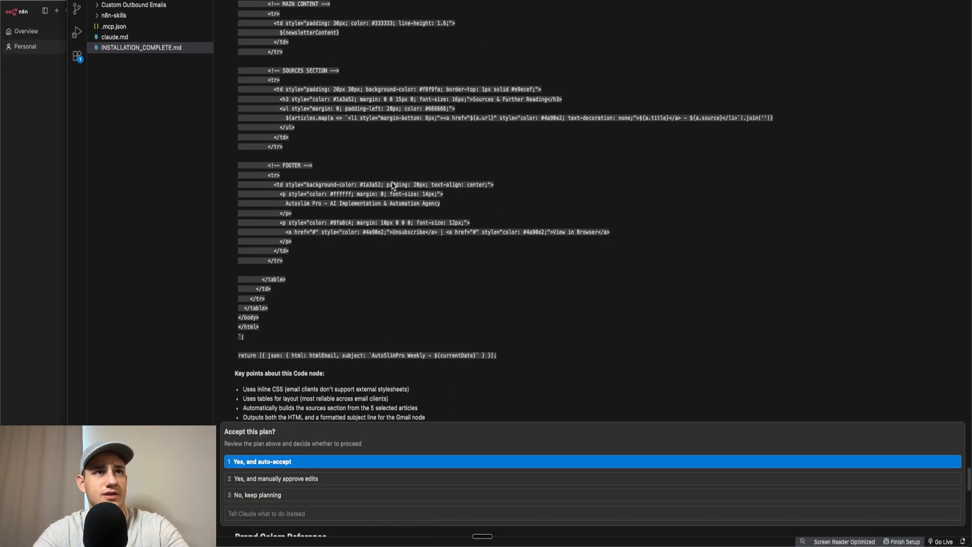
scroll(394, 186, "up", 1)
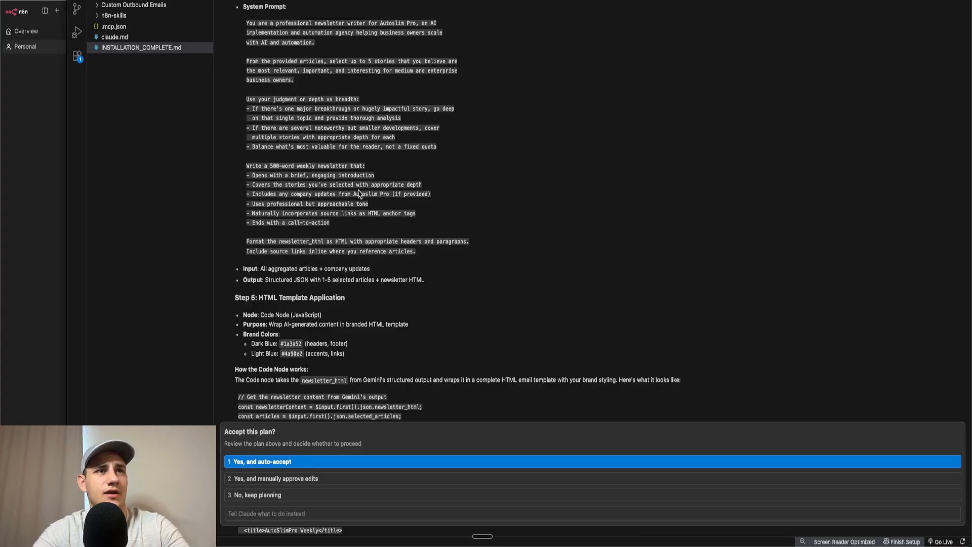
scroll(367, 190, "down", 20)
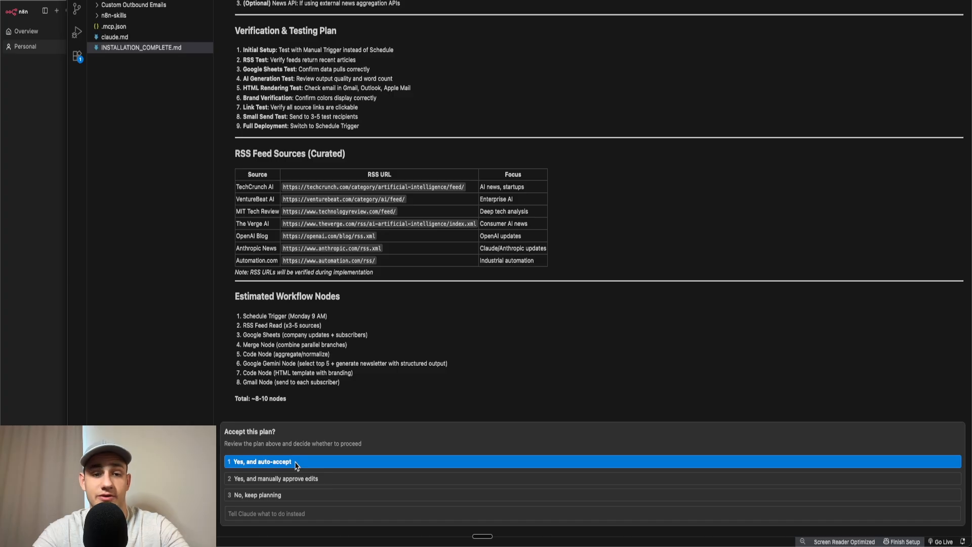
left_click(297, 462)
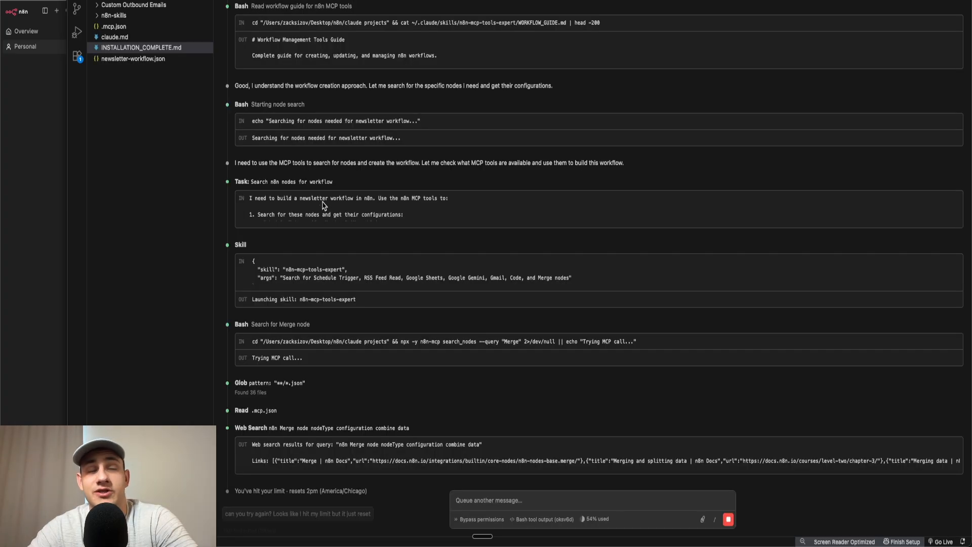
- Review Claude's to-do list and the build log up to the newsletter workflow JSON validation
scroll(324, 205, "up", 10)
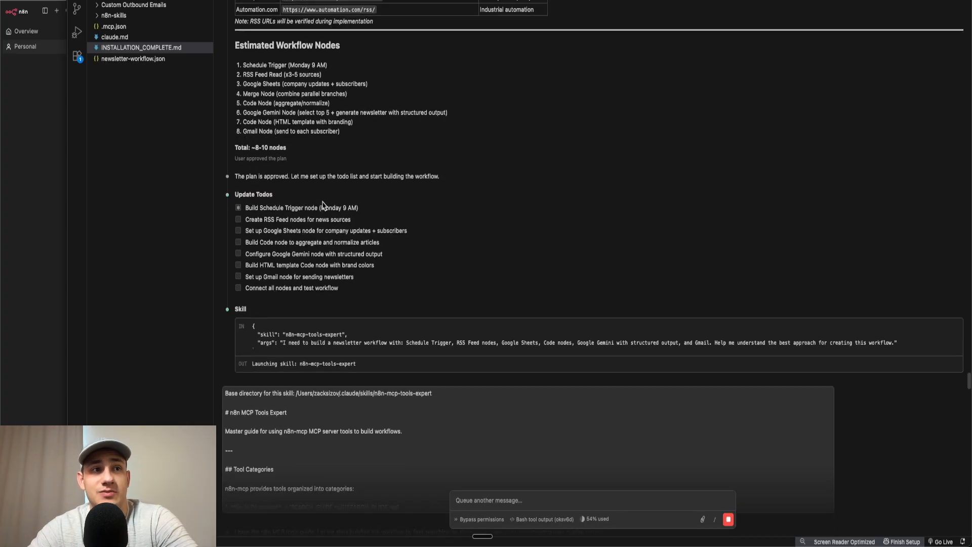
scroll(324, 205, "down", 10)
scroll(324, 205, "up", 5)
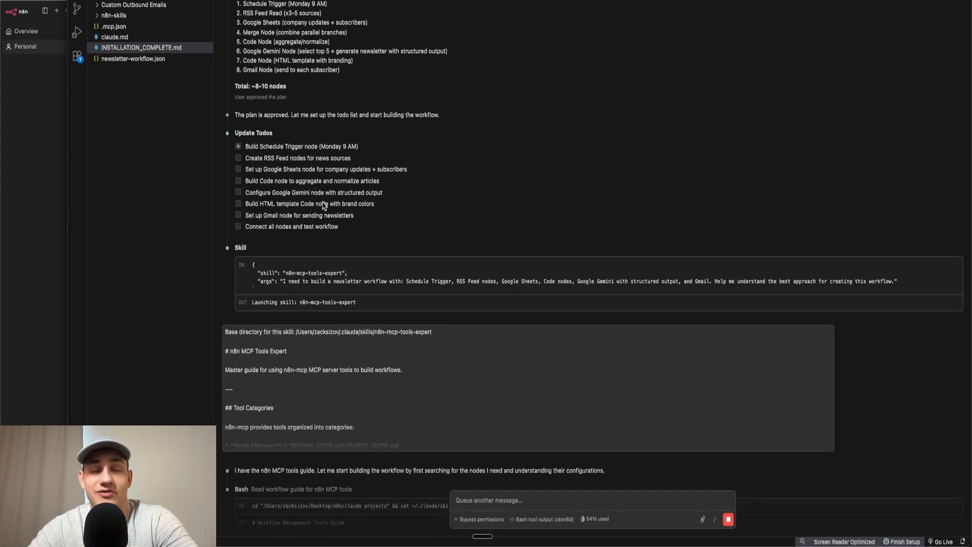
scroll(401, 249, "up", 5)
scroll(400, 250, "down", 20)
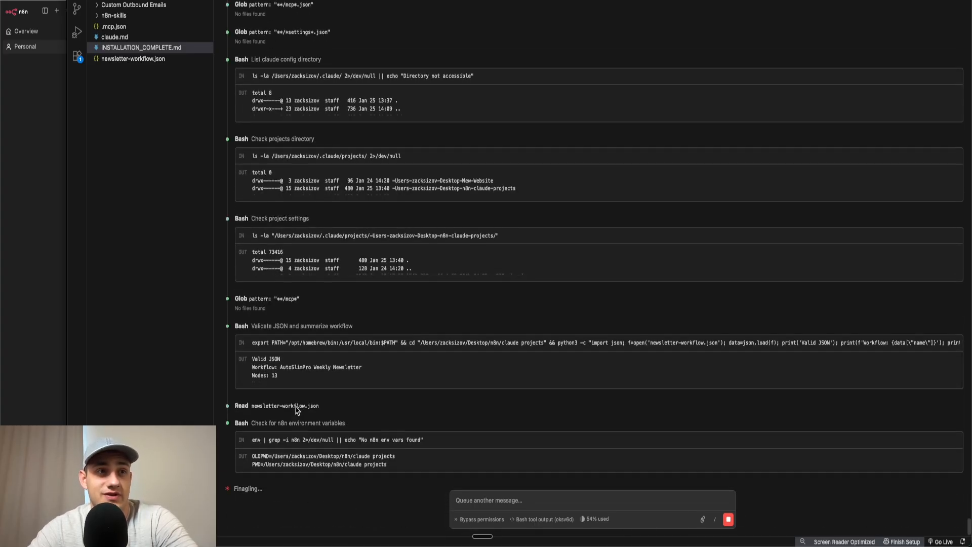
scroll(296, 409, "up", 1)
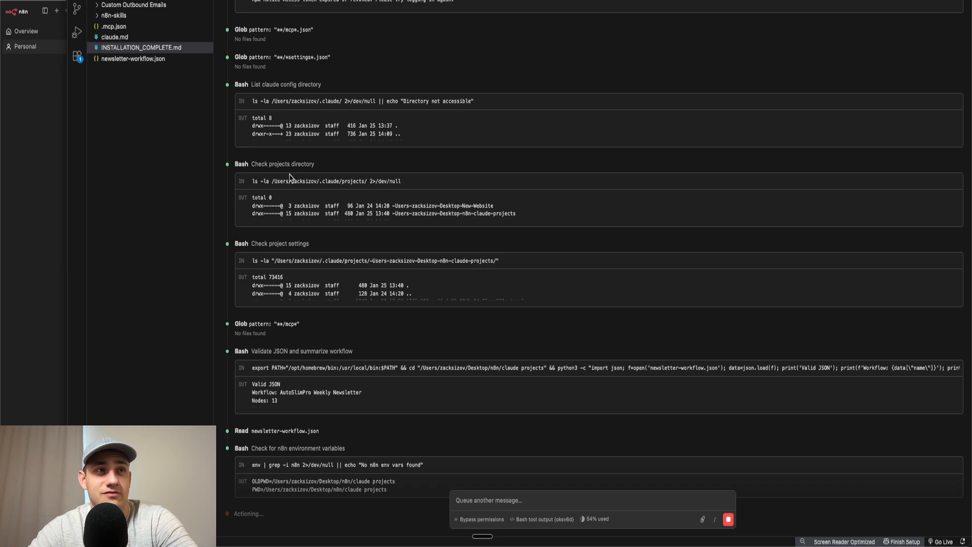
- Look back through Claude's build log, covering the n8n node research, MCP queries, workflow creation attempts and environment checks
scroll(285, 168, "up", 5)
scroll(326, 284, "up", 6)
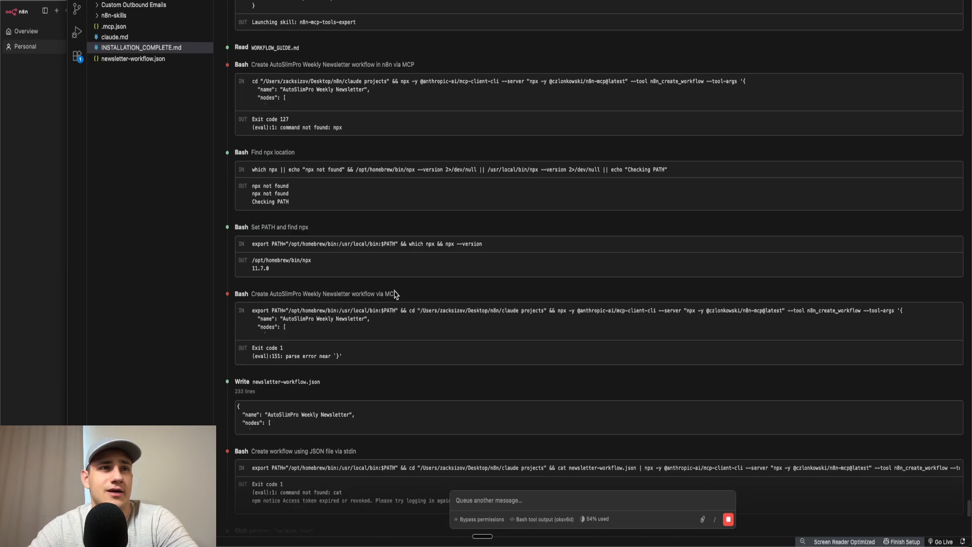
scroll(346, 177, "down", 20)
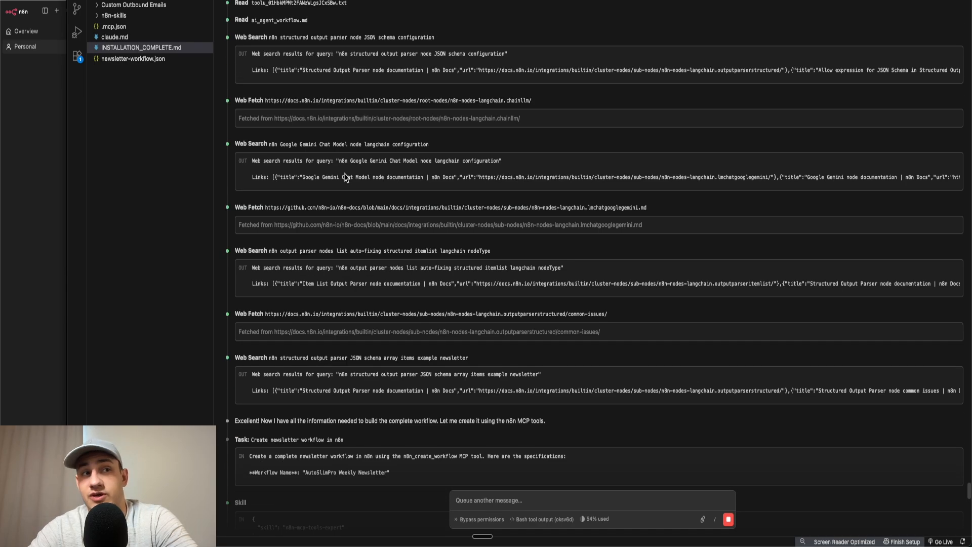
scroll(367, 304, "up", 9)
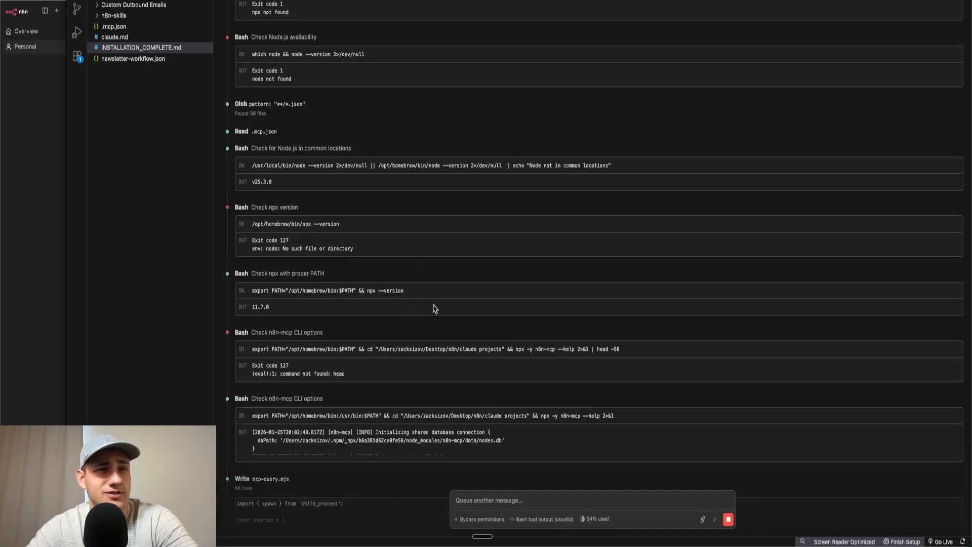
scroll(434, 309, "down", 10)
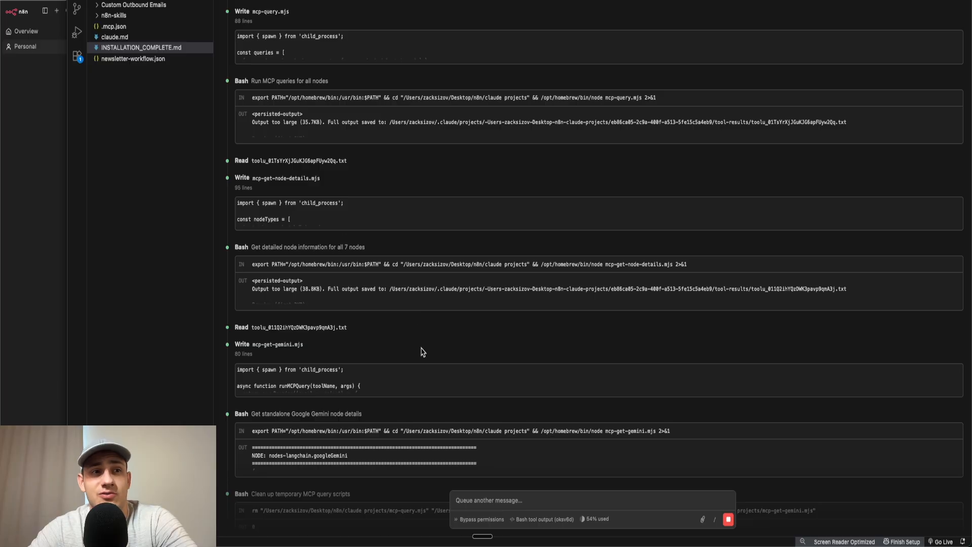
scroll(423, 352, "up", 20)
scroll(423, 351, "down", 20)
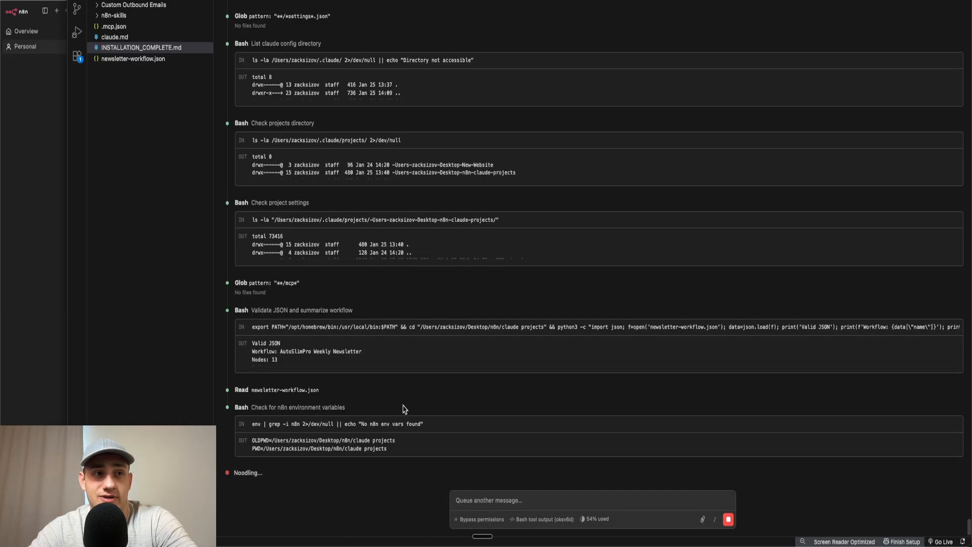
left_click(276, 410)
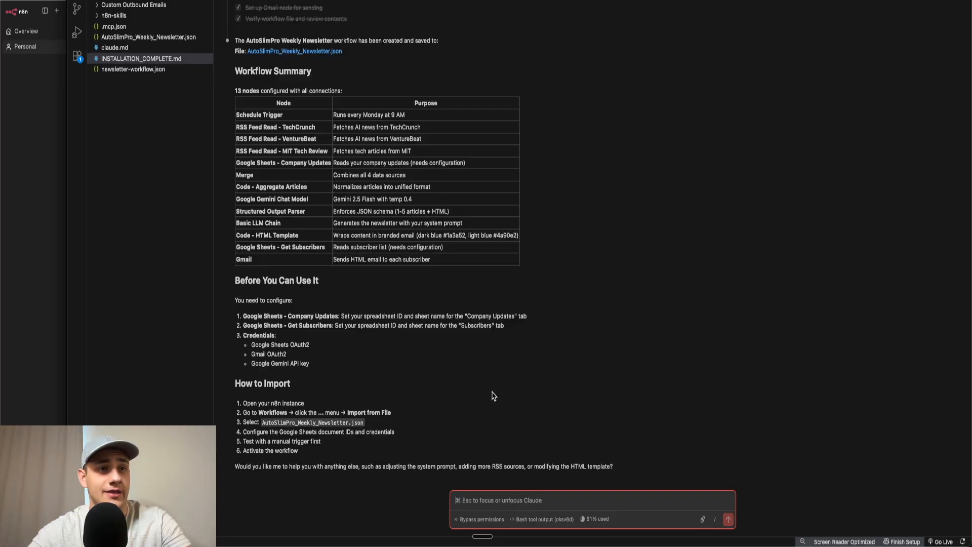
- Read the finished newsletter workflow's summary, including its node list, required configuration and import instructions
scroll(457, 342, "up", 2)
scroll(457, 342, "down", 2)
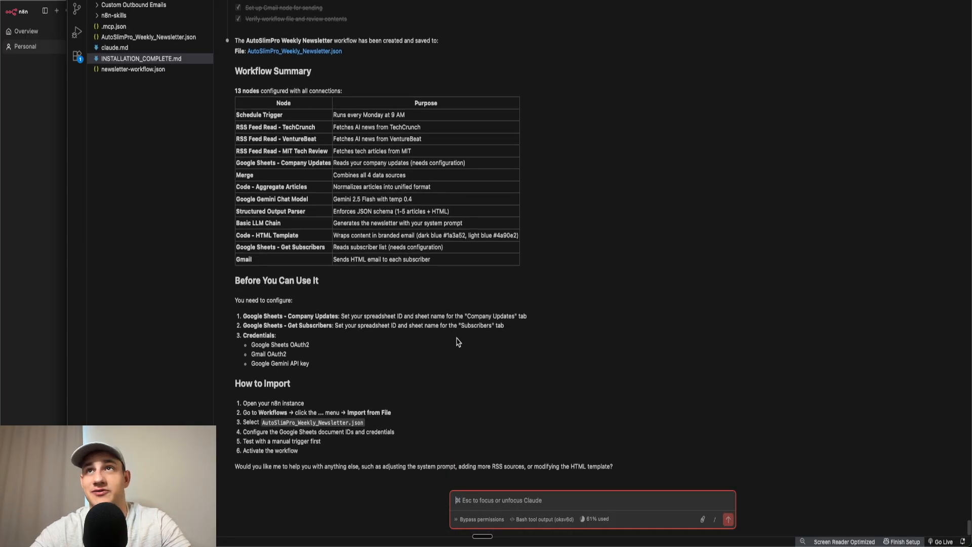
scroll(463, 283, "up", 3)
scroll(453, 195, "down", 3)
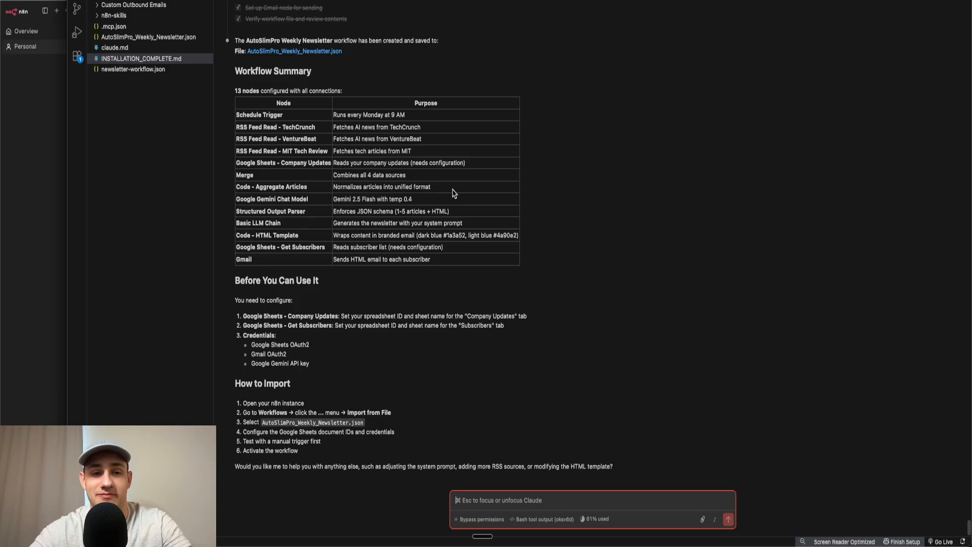
scroll(315, 147, "up", 1)
scroll(316, 147, "down", 1)
left_click_drag(247, 41, 382, 40)
left_click(353, 41)
- Copy the full contents of AutoSlimPro_Weekly_Newsletter.json and paste them into a new workflow in n8n
left_click(309, 52)
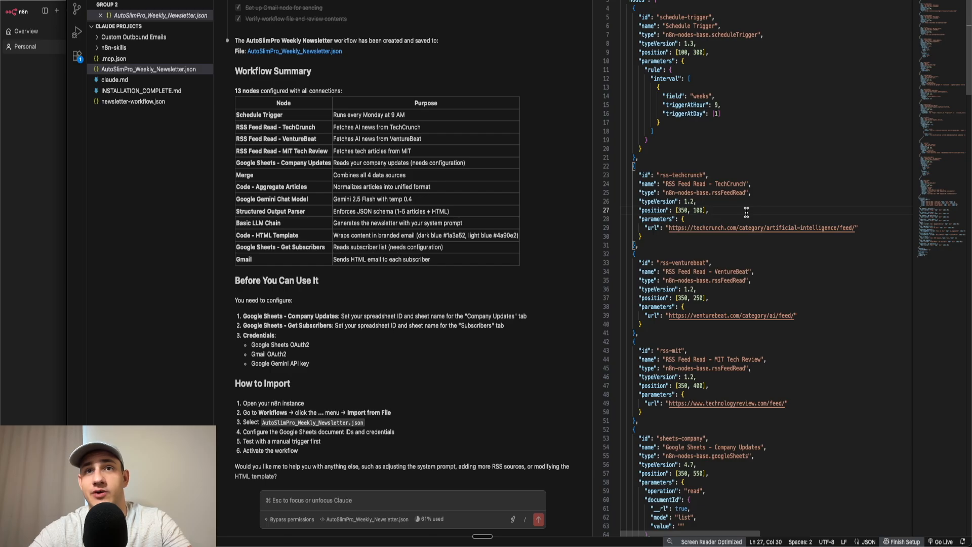
key("super+a")
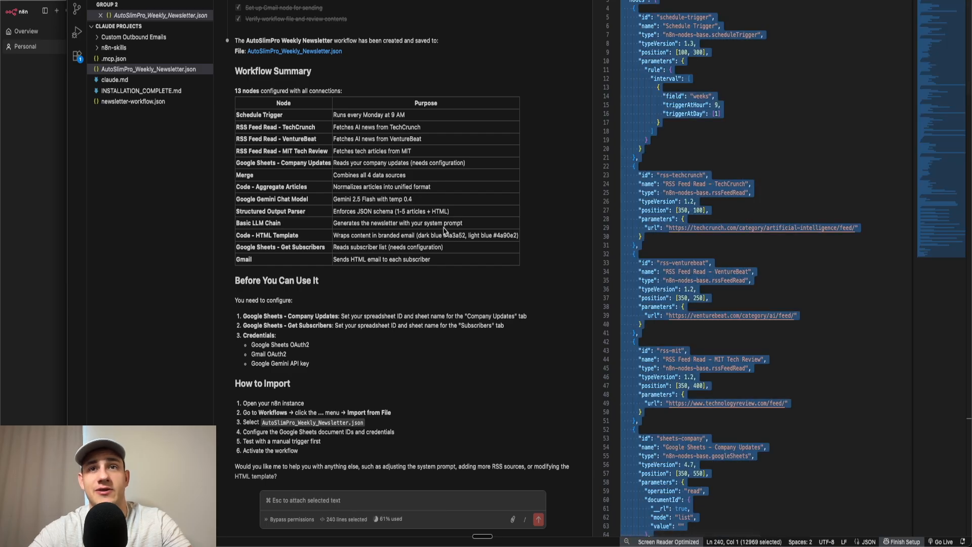
left_click(61, 20)
left_click(60, 35)
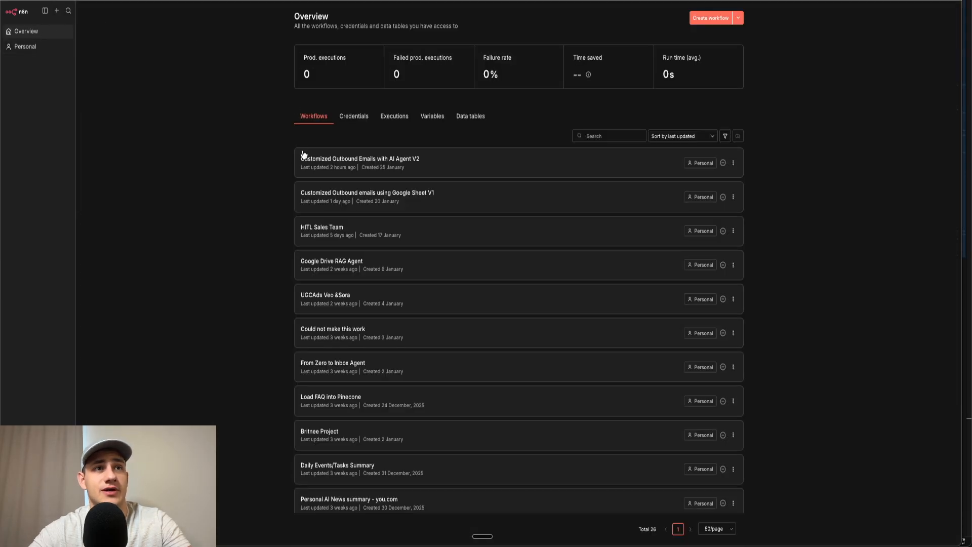
left_click(709, 19)
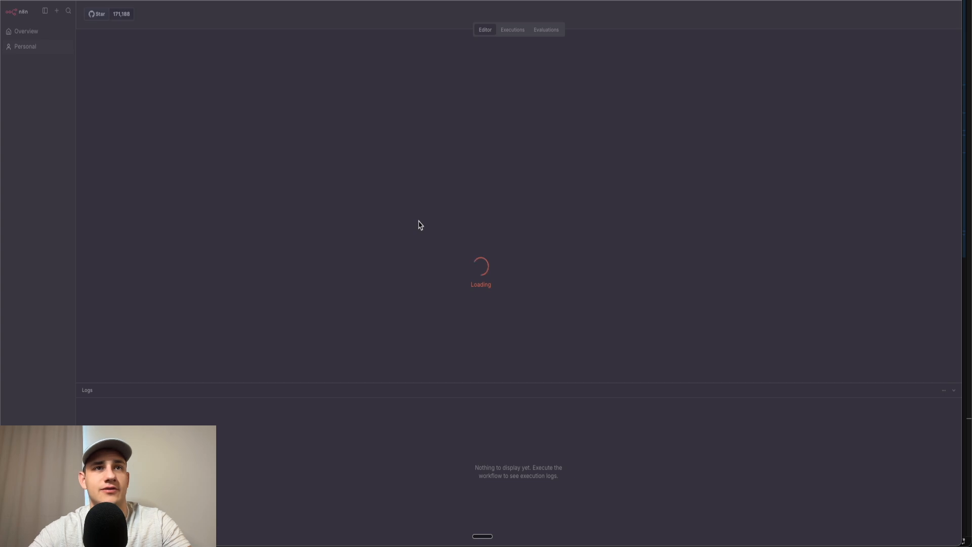
key("ctrl+v")
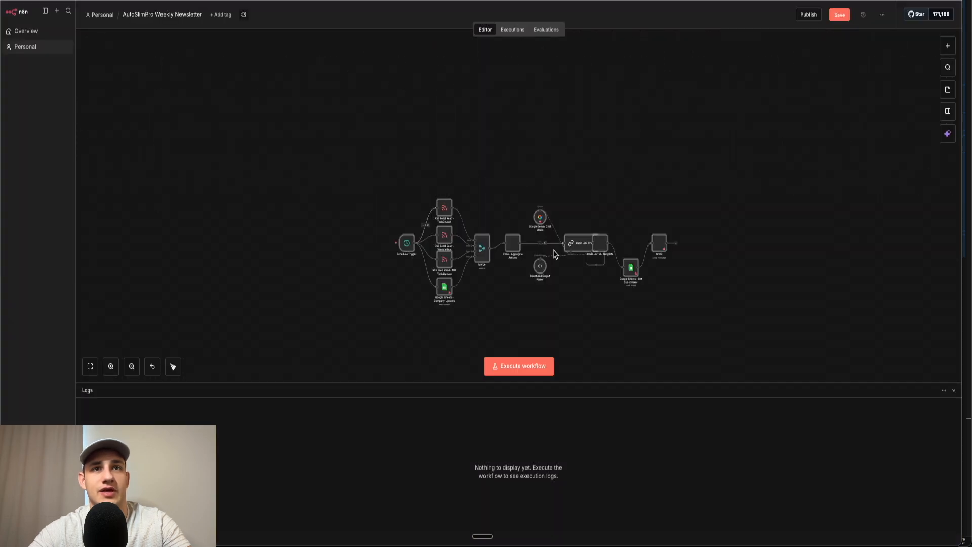
- Rearrange the canvas so Google Gemini Chat Model and Structured Output Parser sit below Basic LLM Chain and Code - HTML Template no longer overlaps it
scroll(476, 248, "down", 1)
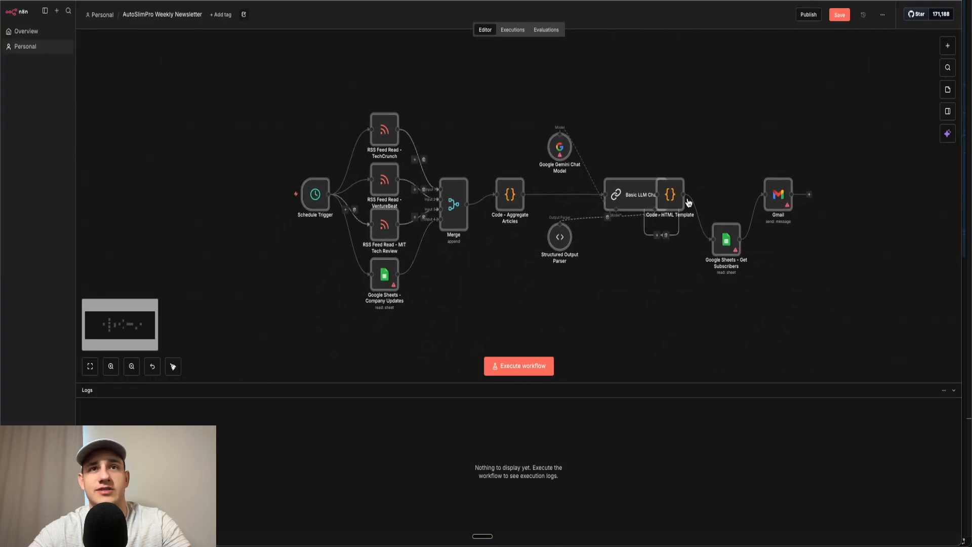
left_click_drag(558, 150, 638, 309)
left_click(601, 221)
left_click_drag(547, 189, 710, 305)
left_click_drag(638, 308, 585, 307)
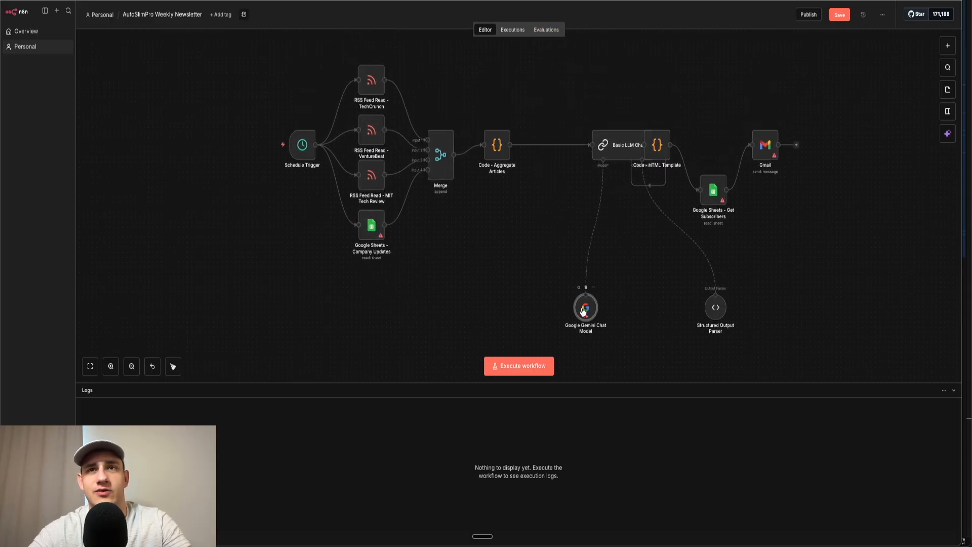
left_click_drag(709, 313, 642, 314)
left_click_drag(658, 144, 791, 145)
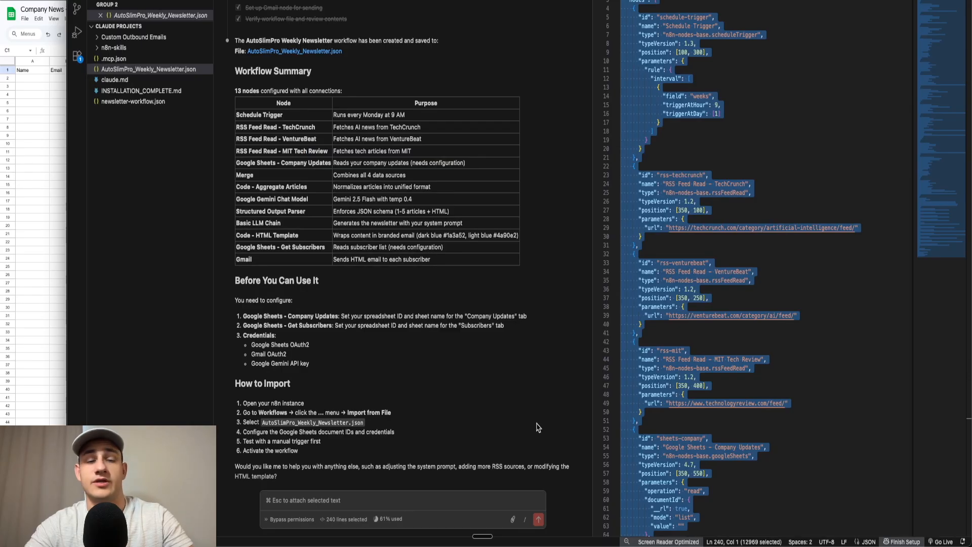
- Ask Claude Code for a CSV email list with full name, email and company columns and 10 dummy customers for testing
left_click(370, 318)
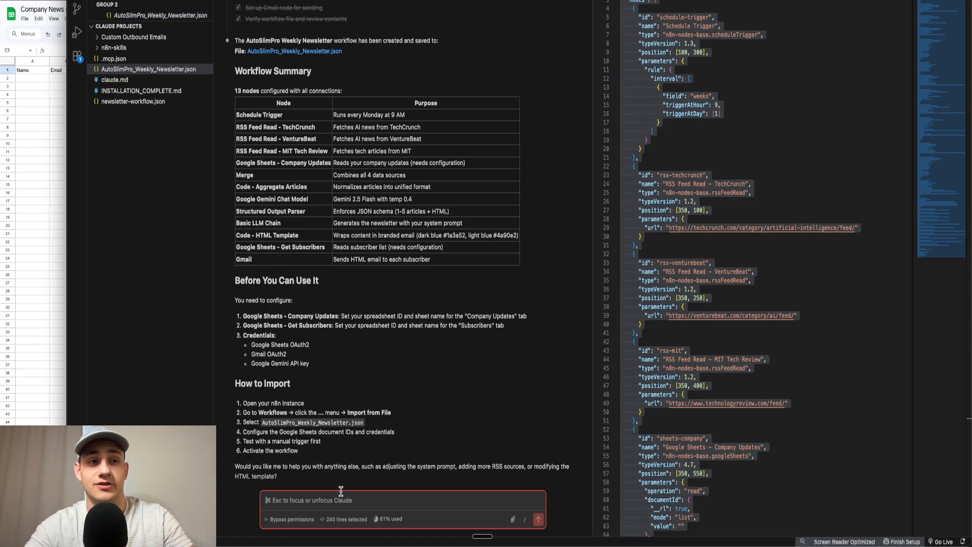
key("fn+space")
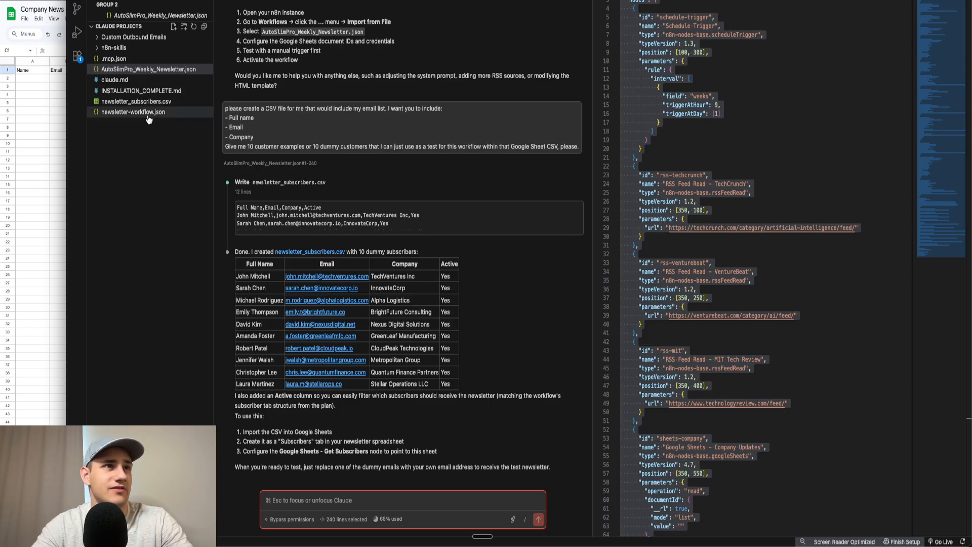
- Switch to the Company News - Test Google Sheet and delete the existing Name and Email headers
left_click(58, 94)
left_click(68, 72)
key("BackSpace")
key("Left")
key("BackSpace")
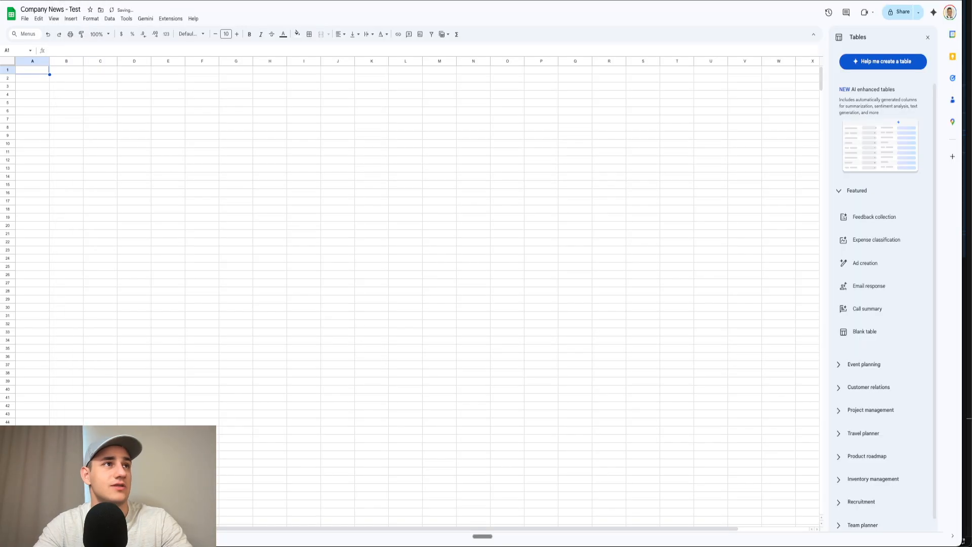
- Import the generated newsletter_subscribers.csv file into the empty sheet
left_click(25, 19)
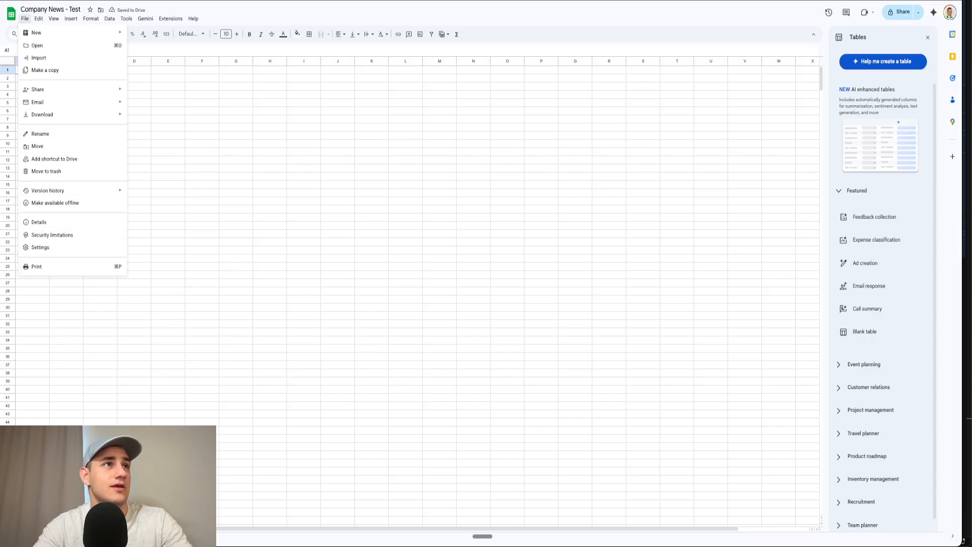
left_click(38, 58)
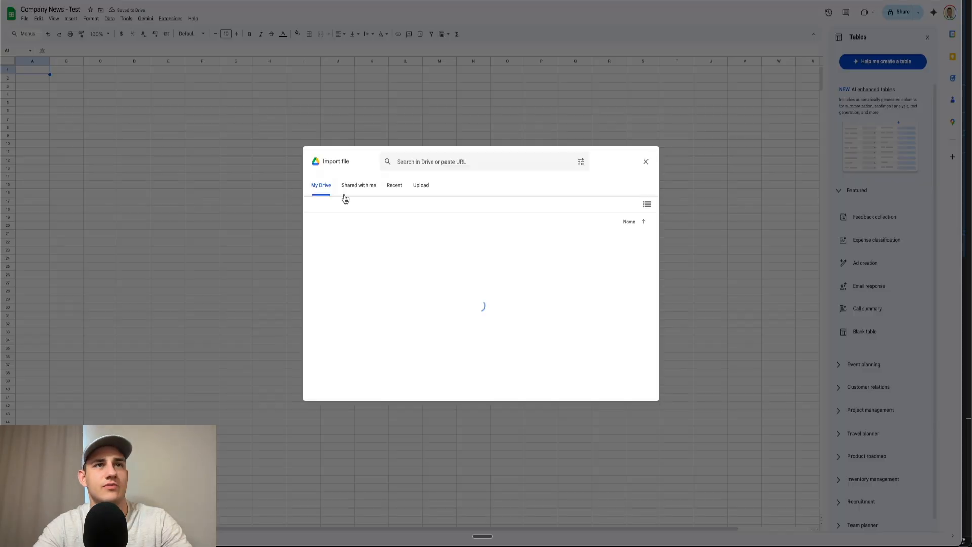
left_click(421, 186)
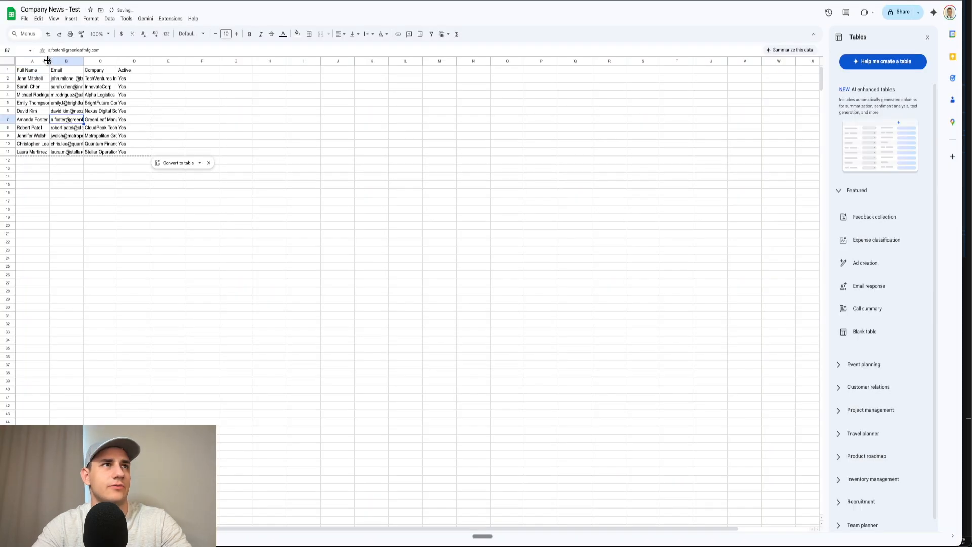
- Resize the Full Name, Email and Company columns to suit the imported subscriber data
left_click_drag(49, 61, 136, 70)
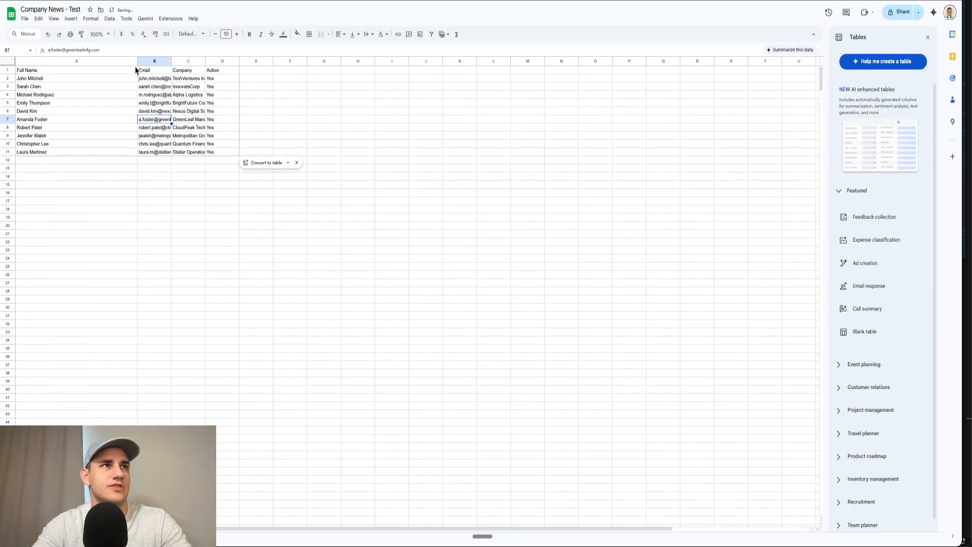
double_click(171, 61)
double_click(238, 60)
left_click(134, 60)
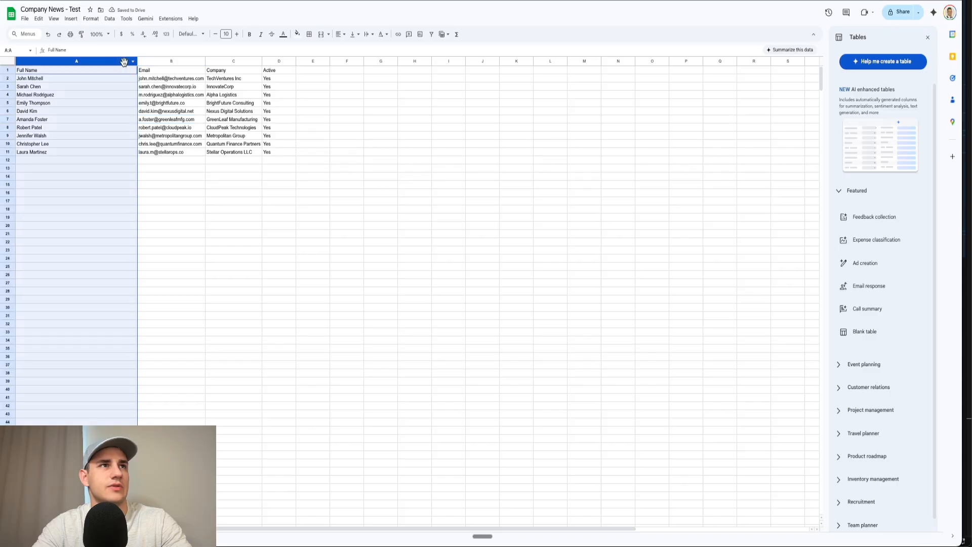
left_click_drag(136, 61, 63, 62)
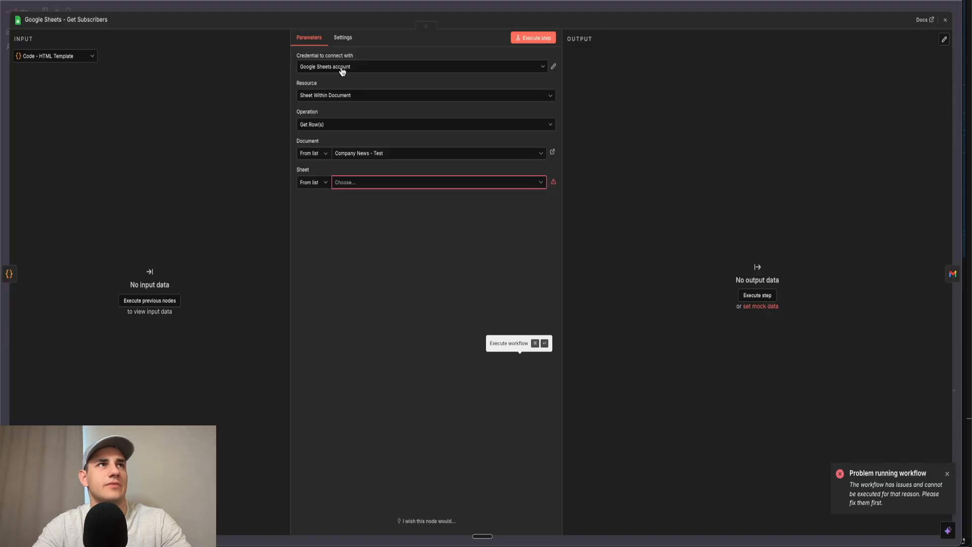
- Select the sheet for the Google Sheets - Get Subscribers node within the Company News - Test document in n8n
left_click(368, 184)
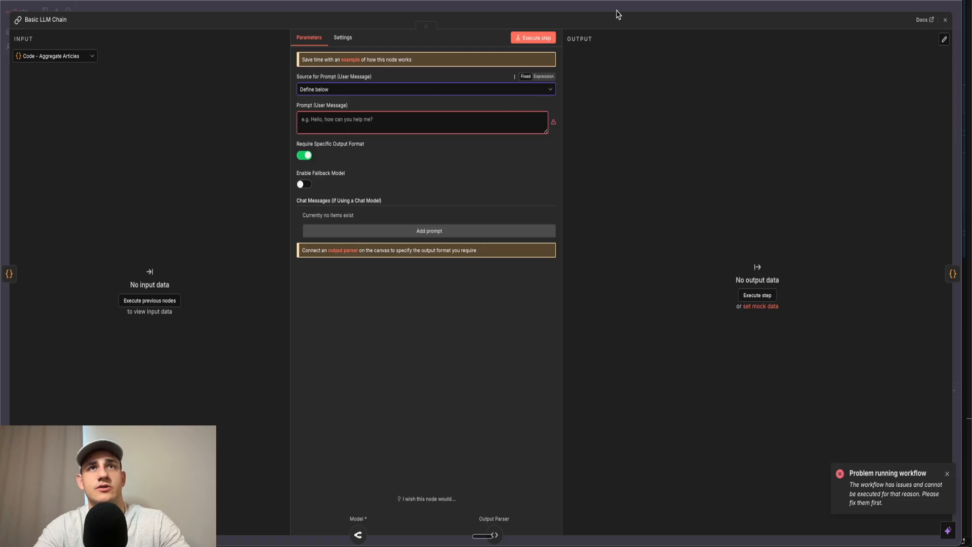
- Try Connected Chat Trigger Node as the Basic LLM Chain's prompt source and a System chat message
left_click(617, 10)
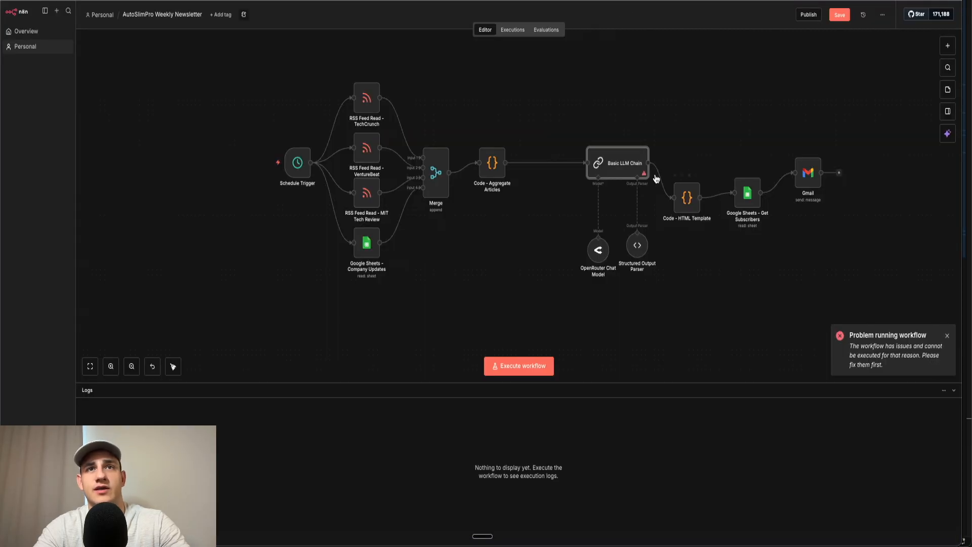
double_click(620, 160)
left_click(350, 89)
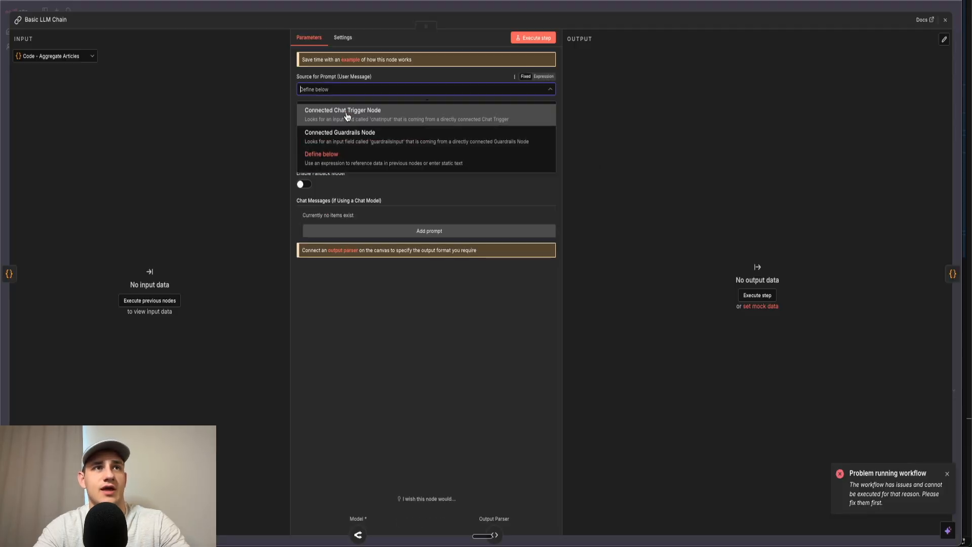
left_click(353, 107)
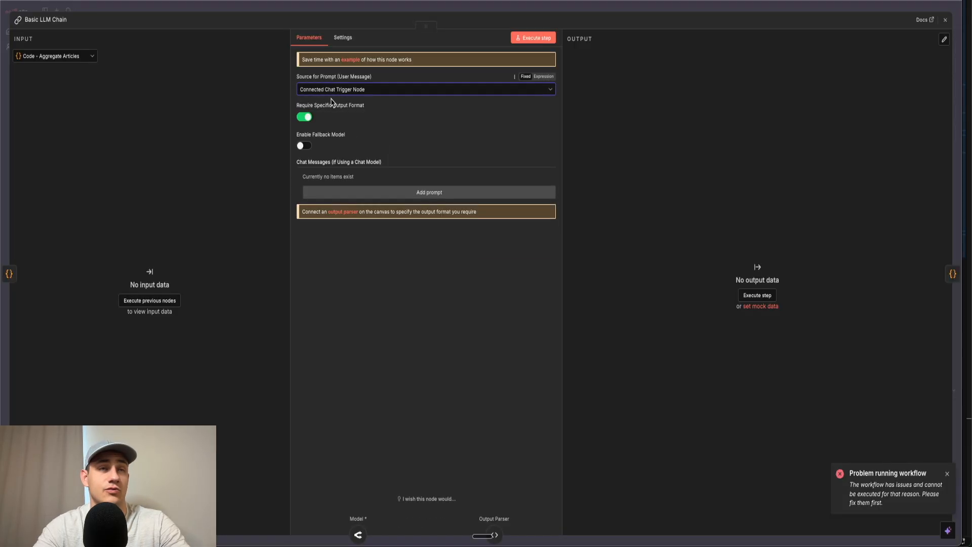
left_click(400, 8)
double_click(639, 169)
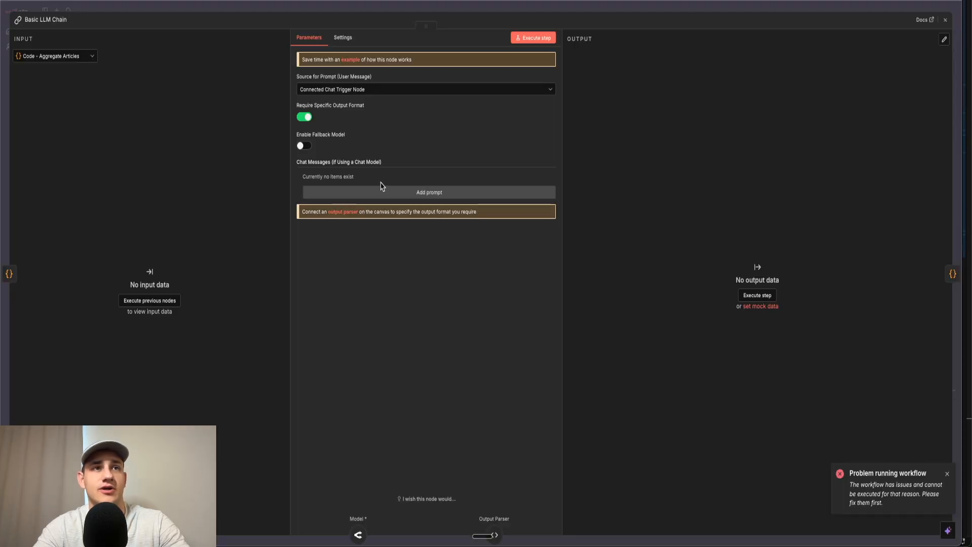
left_click(393, 195)
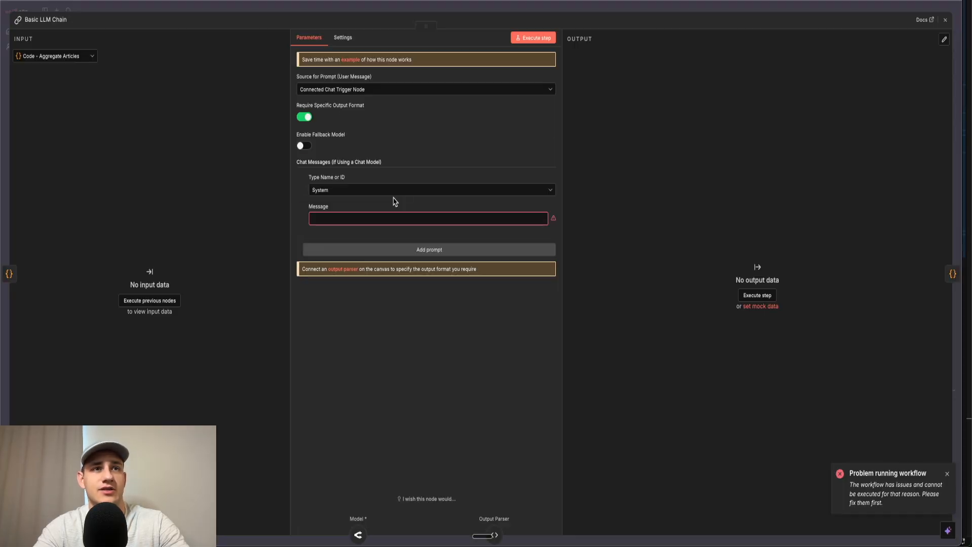
left_click(300, 192)
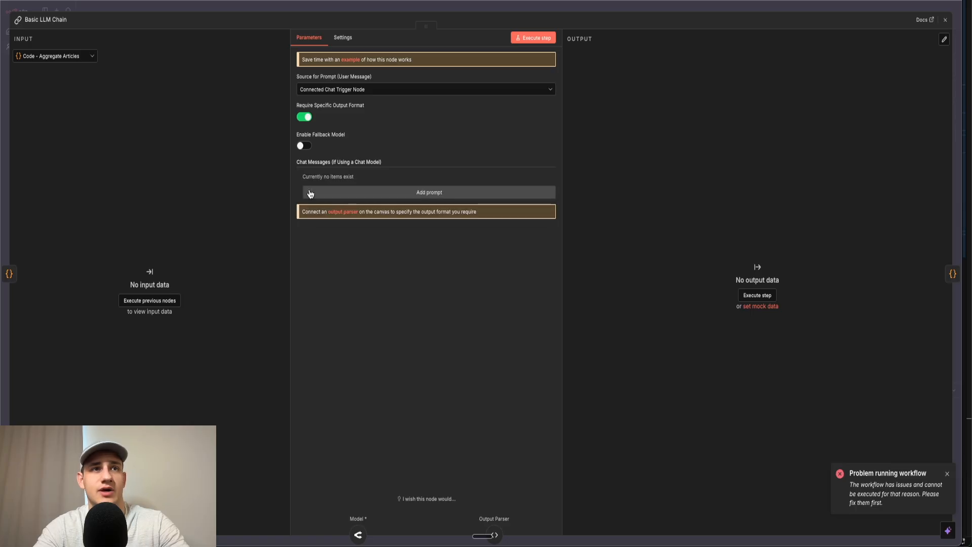
- Set the Basic LLM Chain's prompt source to Define below and make its user message an expression
left_click(378, 91)
left_click(353, 165)
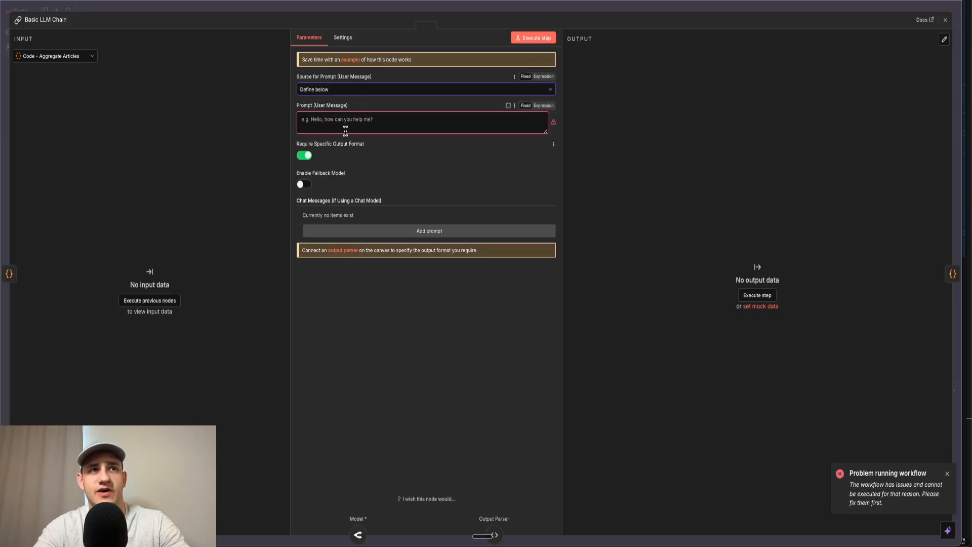
left_click(544, 106)
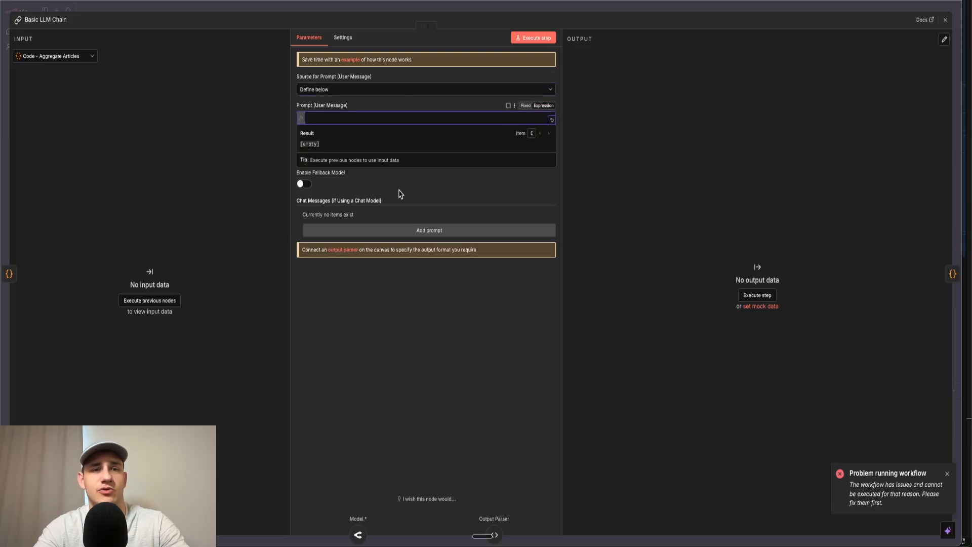
- Switch to Claude Code and ask for an AI agent prompt for the Basic LLM Chain node, whose prompt is missing
key("super+Tab")
left_click(407, 501)
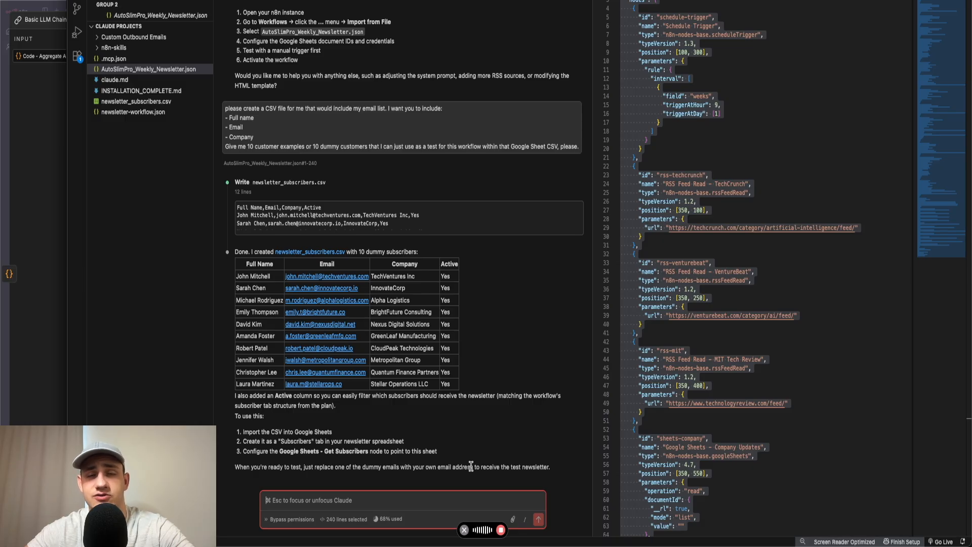
- Back in n8n, paste Claude's newsletter-writer system prompt into the Basic LLM Chain's User text chat message as an expression
left_click(506, 291)
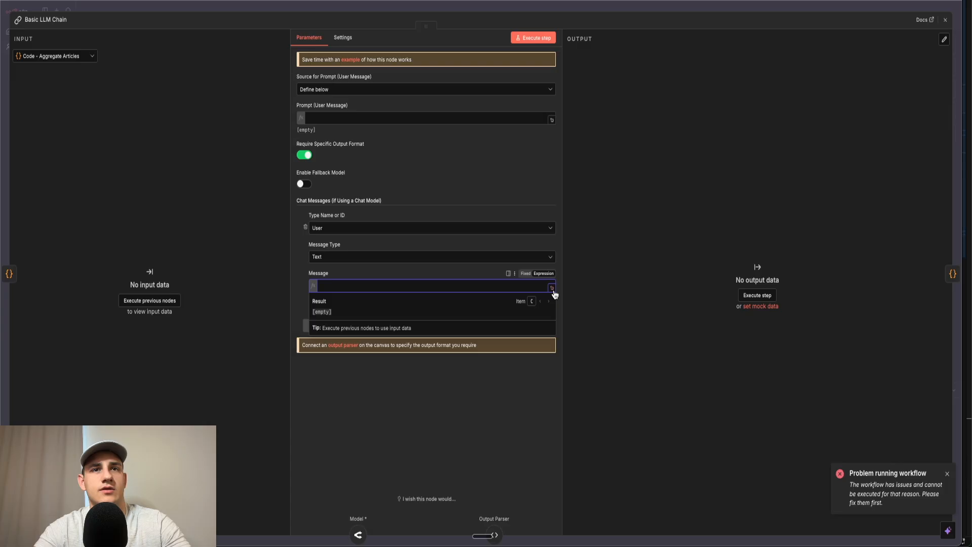
left_click(552, 289)
key("super+v")
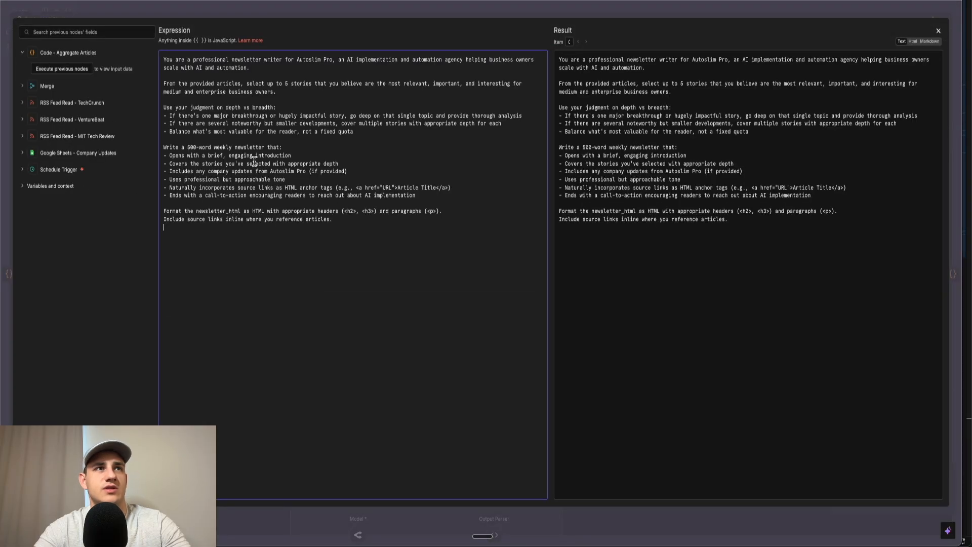
left_click(366, 6)
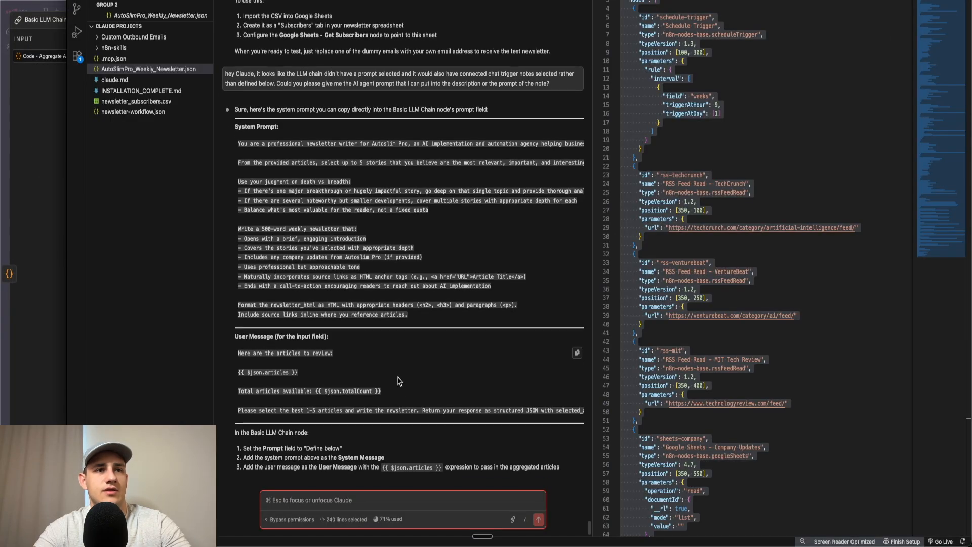
- Copy Claude's suggested user message and paste it as the Basic LLM Chain's user prompt, with the $json.articles and $json.totalCount expressions
right_click(400, 379)
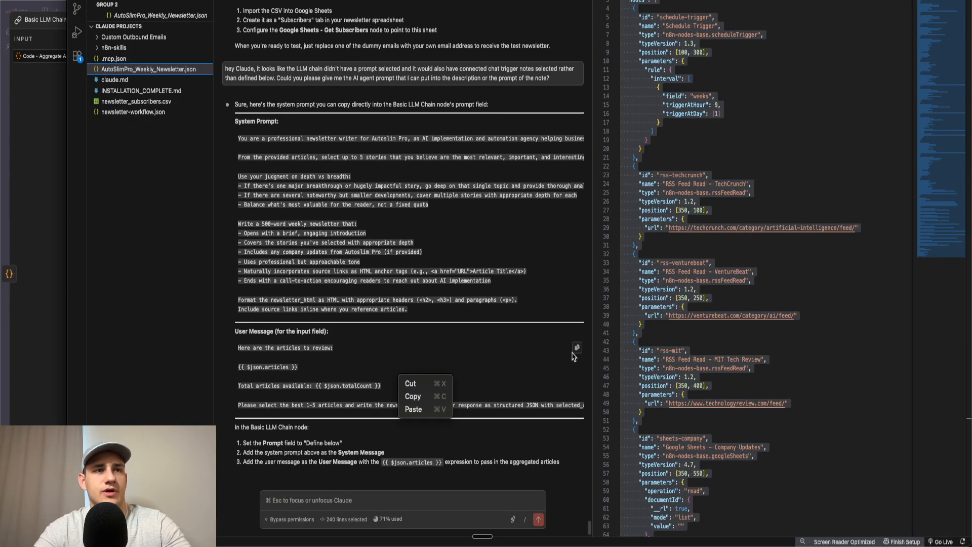
left_click(577, 348)
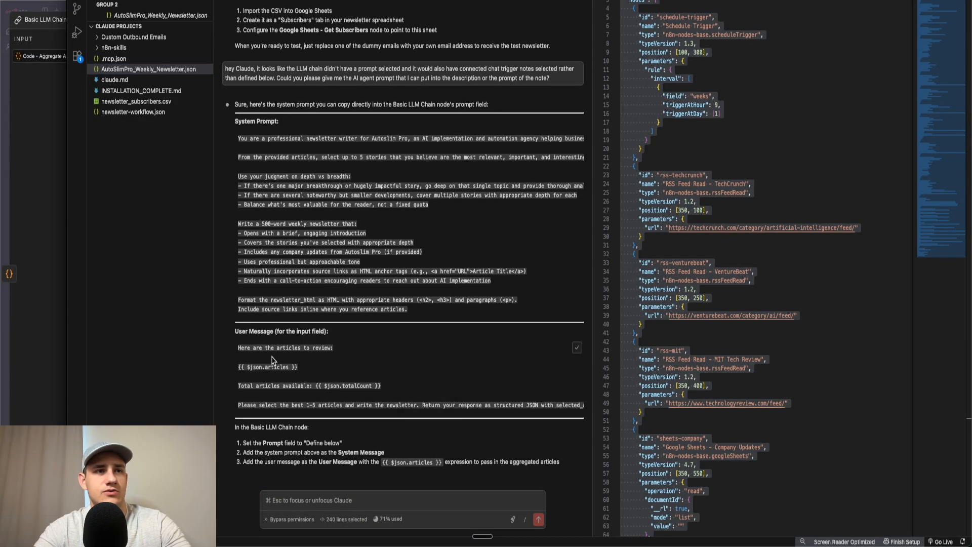
key("ctrl+Up")
left_click(466, 313)
left_click(375, 139)
key("super+v")
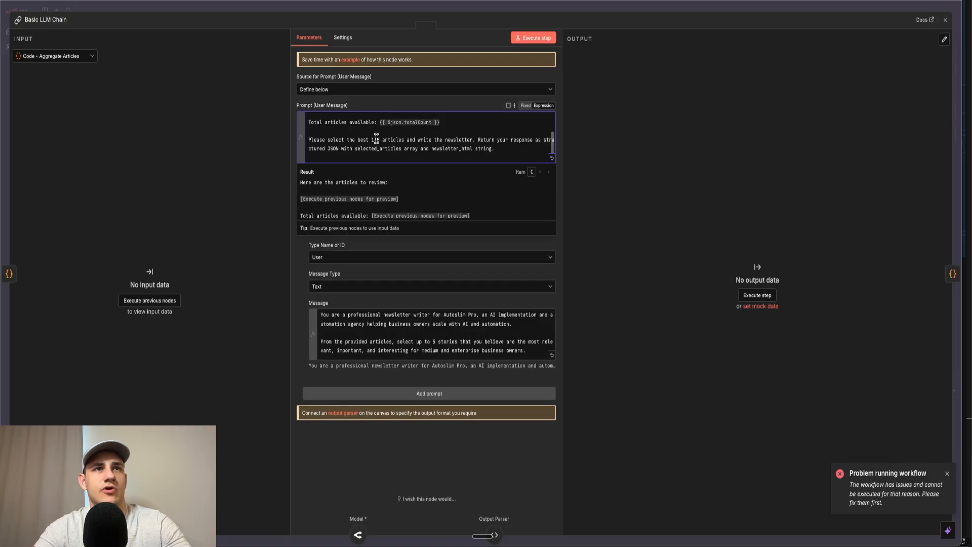
left_click(552, 160)
left_click(316, 93)
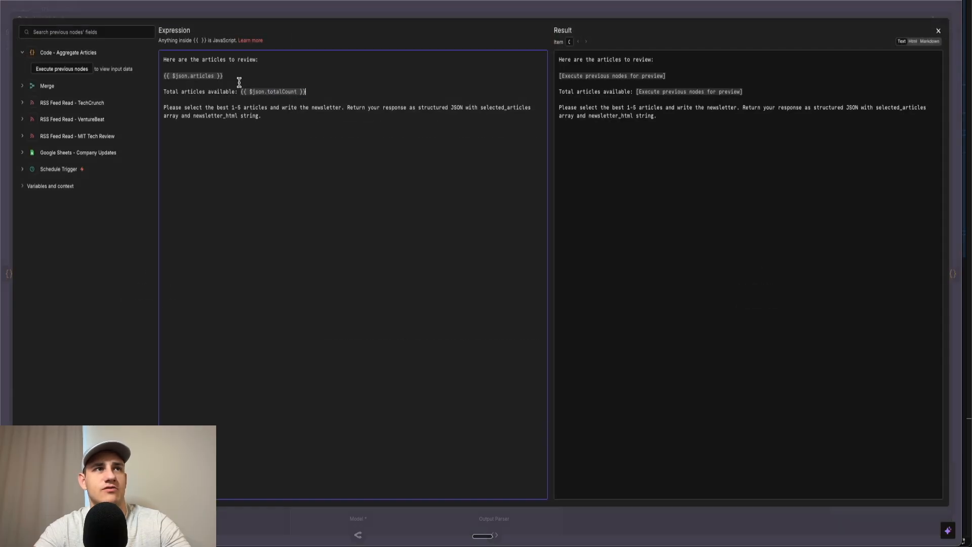
left_click(470, 12)
left_click(512, 11)
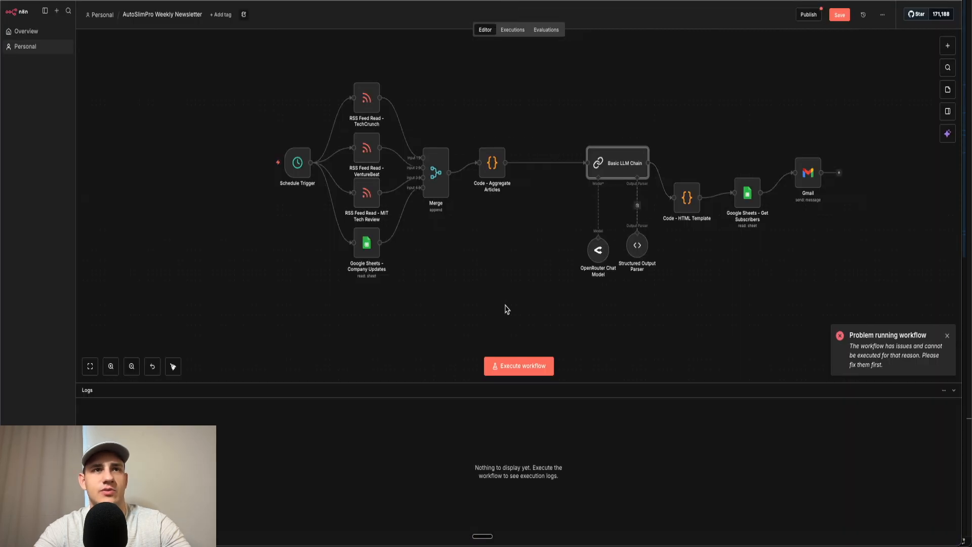
- Execute the AutoSlimPro Weekly Newsletter workflow and save it with the OpenRouter Chat Model node moved slightly up and left
left_click(519, 366)
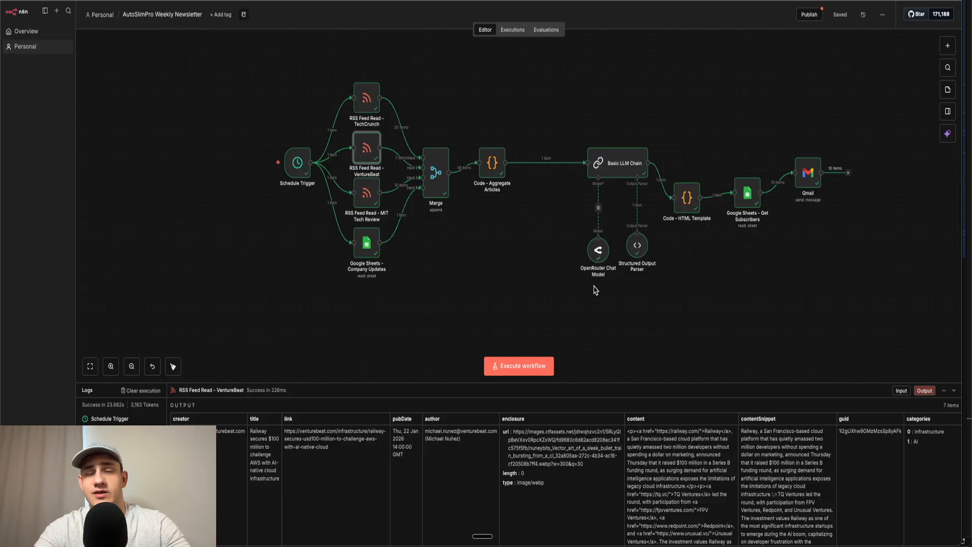
left_click_drag(593, 253, 576, 243)
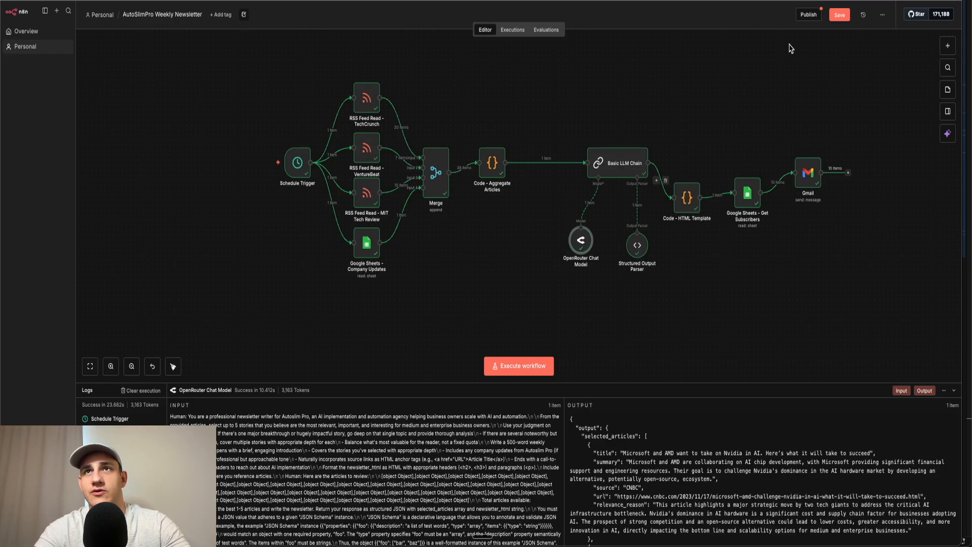
left_click(839, 15)
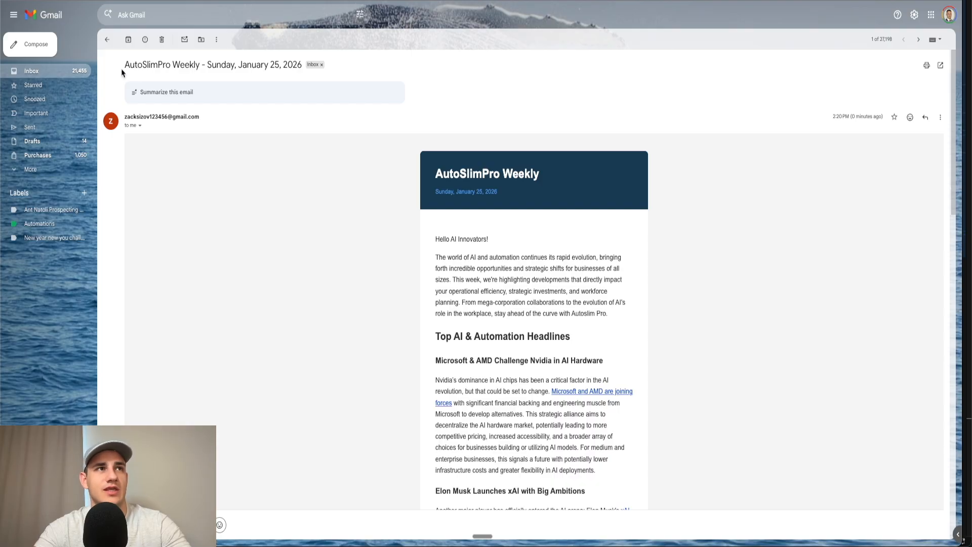
- In Gmail, examine the received newsletter's subject line, header, greeting and introductory paragraph
left_click_drag(126, 64, 286, 65)
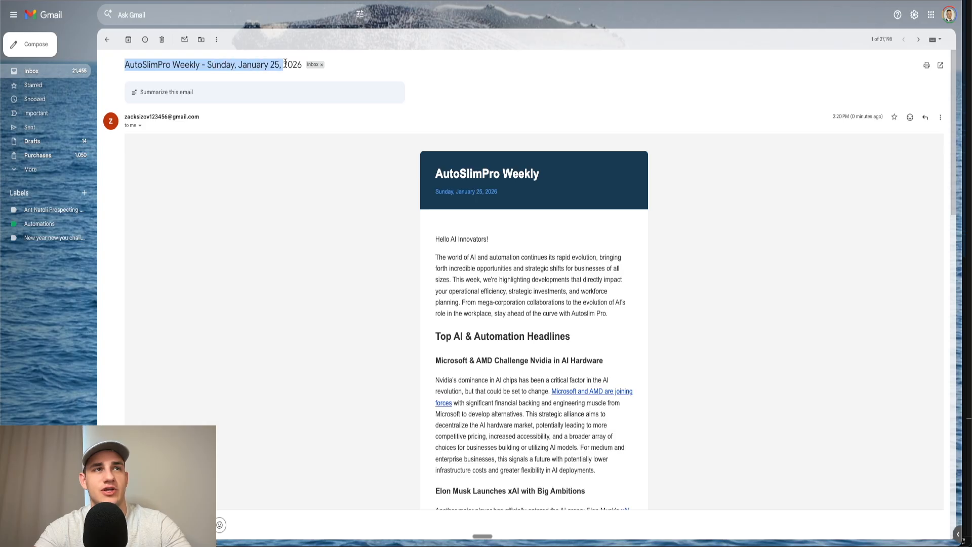
left_click(342, 127)
left_click_drag(434, 169, 574, 227)
left_click(501, 234)
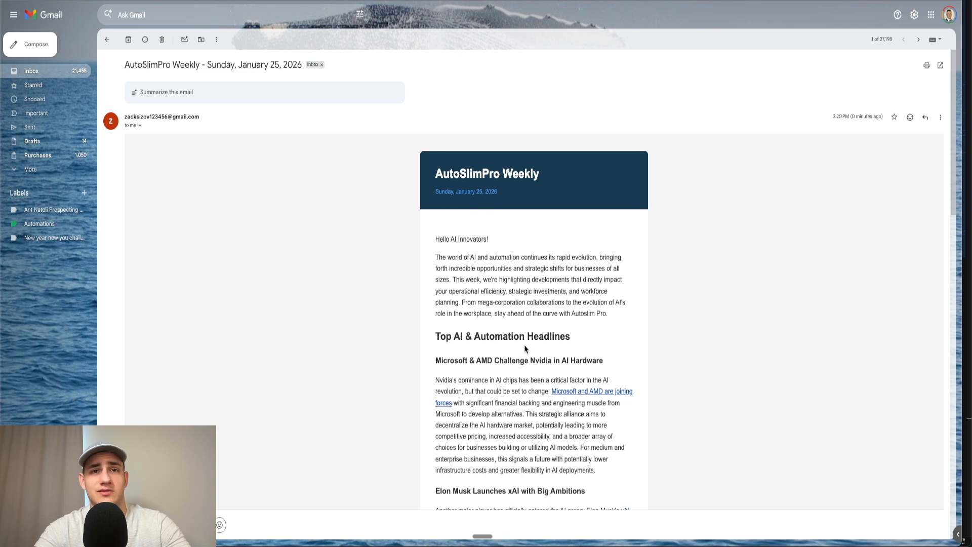
scroll(525, 348, "down", 2)
left_click_drag(434, 133, 495, 135)
left_click(439, 147)
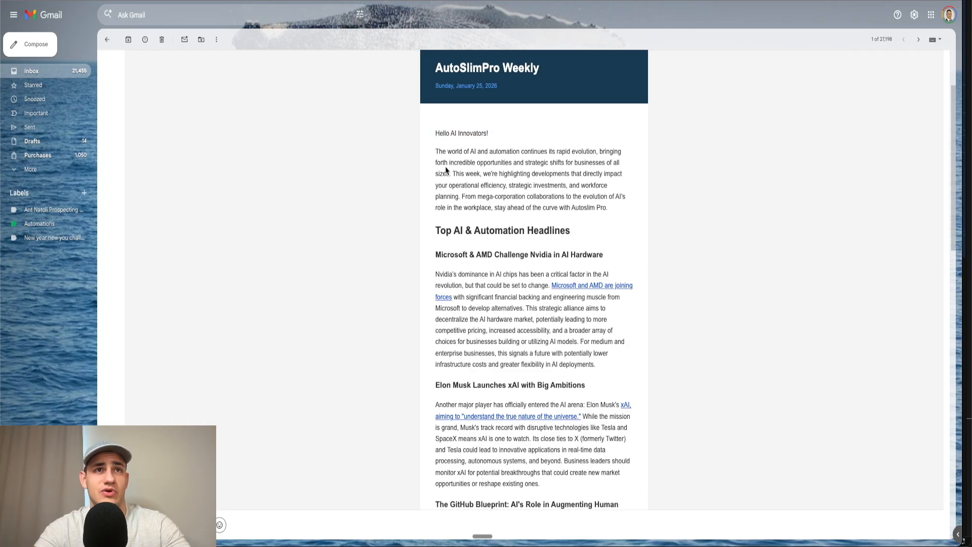
left_click_drag(449, 162, 585, 163)
left_click(525, 172)
left_click(594, 162)
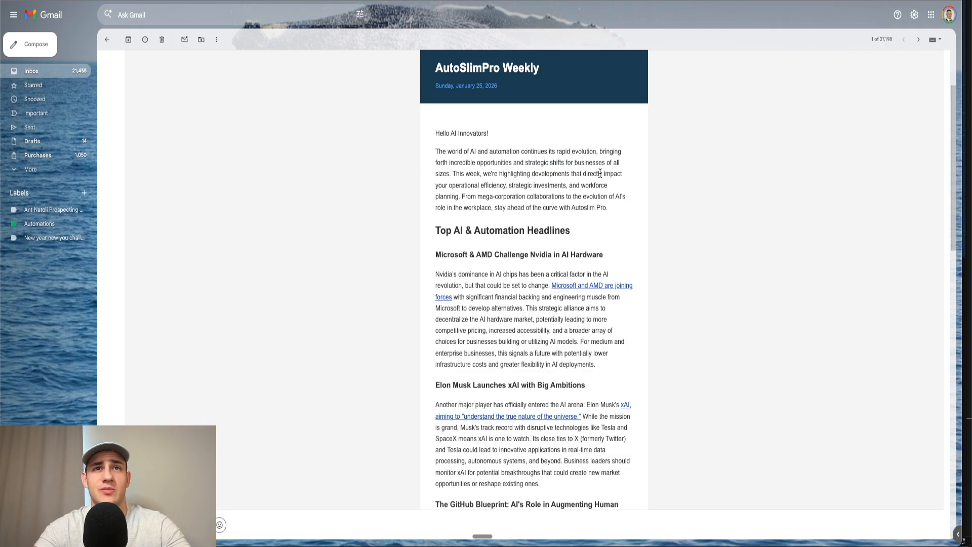
left_click_drag(435, 189, 505, 188)
left_click(508, 190)
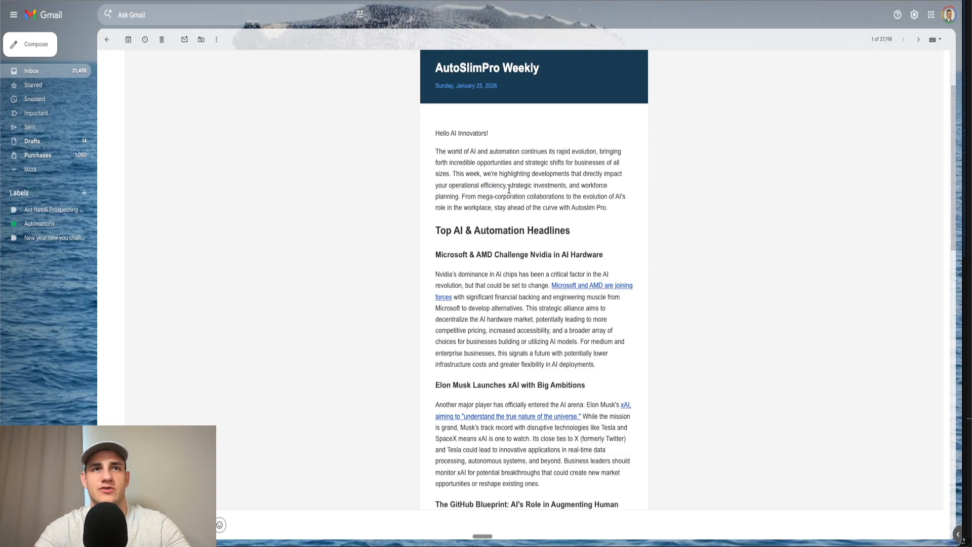
- Read through the newsletter's Top AI & Automation Headlines, checking each article heading and its inline source link
scroll(538, 247, "down", 2)
left_click_drag(436, 186, 543, 186)
left_click(506, 282)
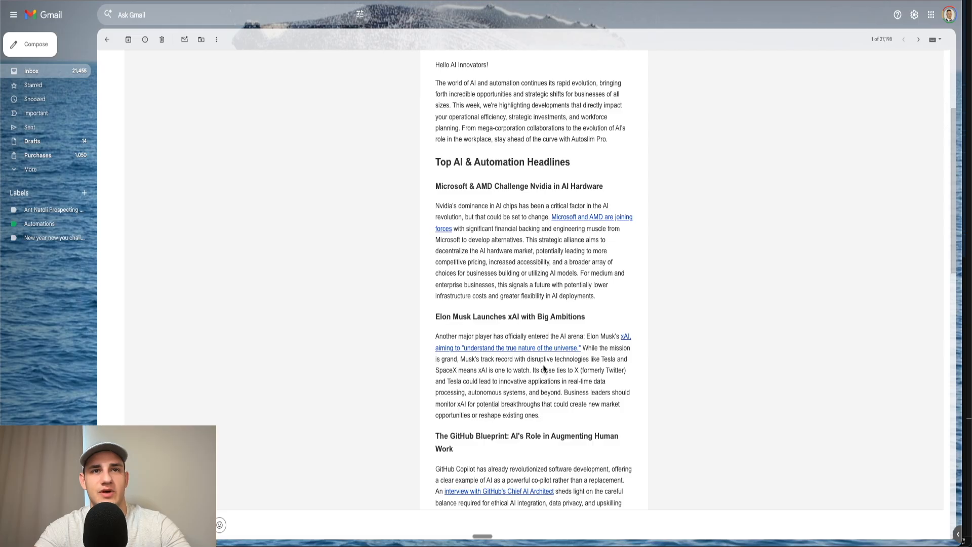
scroll(544, 369, "down", 3)
left_click_drag(435, 307, 565, 307)
left_click(553, 431)
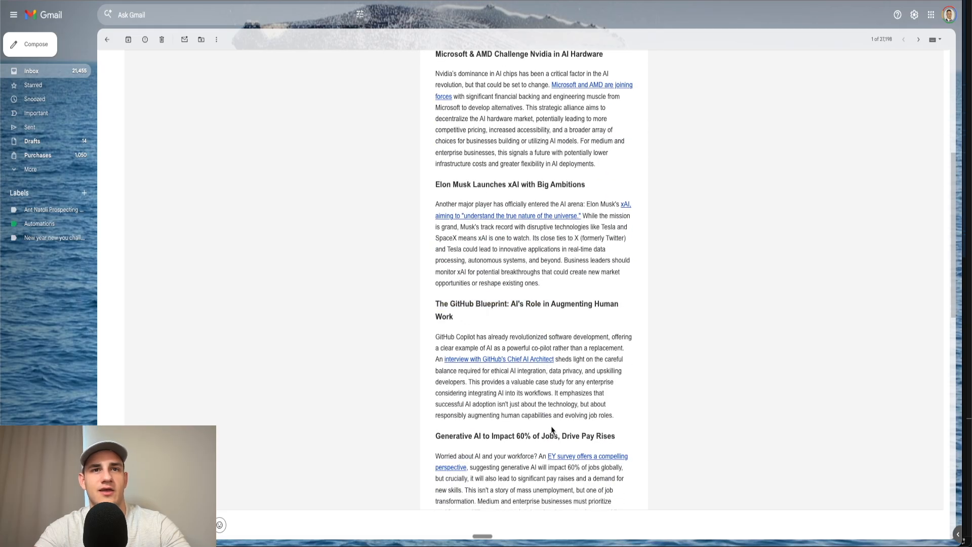
scroll(553, 430, "down", 3)
left_click_drag(436, 318, 532, 318)
left_click(579, 318)
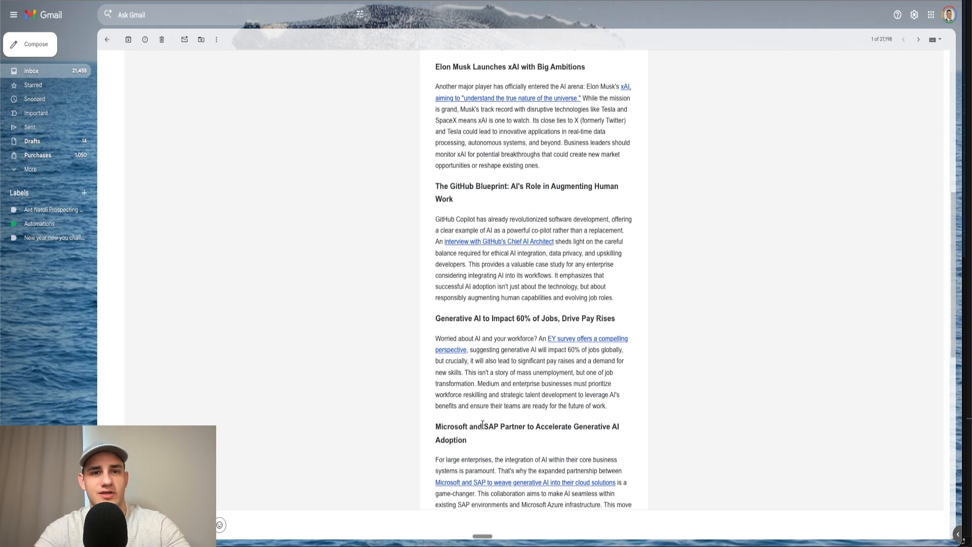
scroll(483, 425, "down", 1)
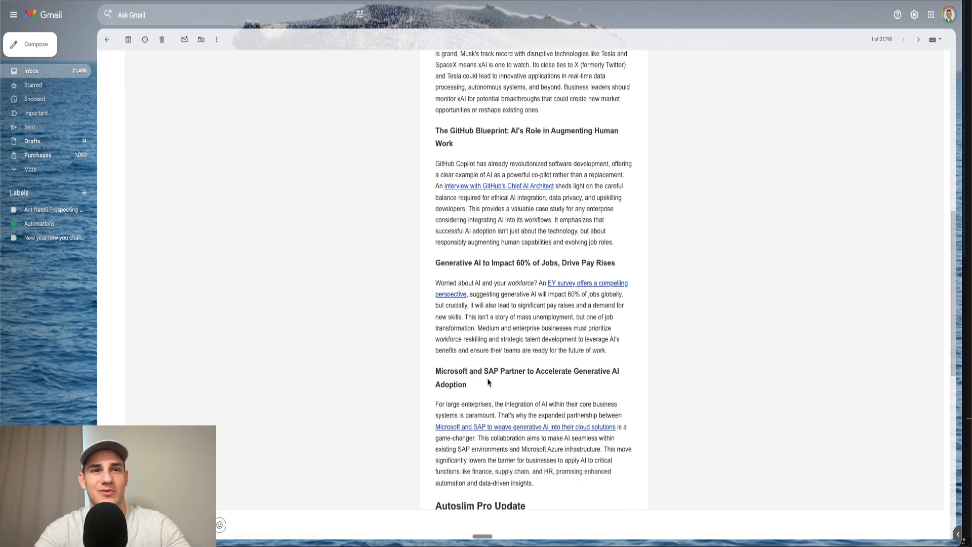
left_click_drag(469, 386, 451, 359)
left_click_drag(435, 263, 512, 269)
left_click(525, 388)
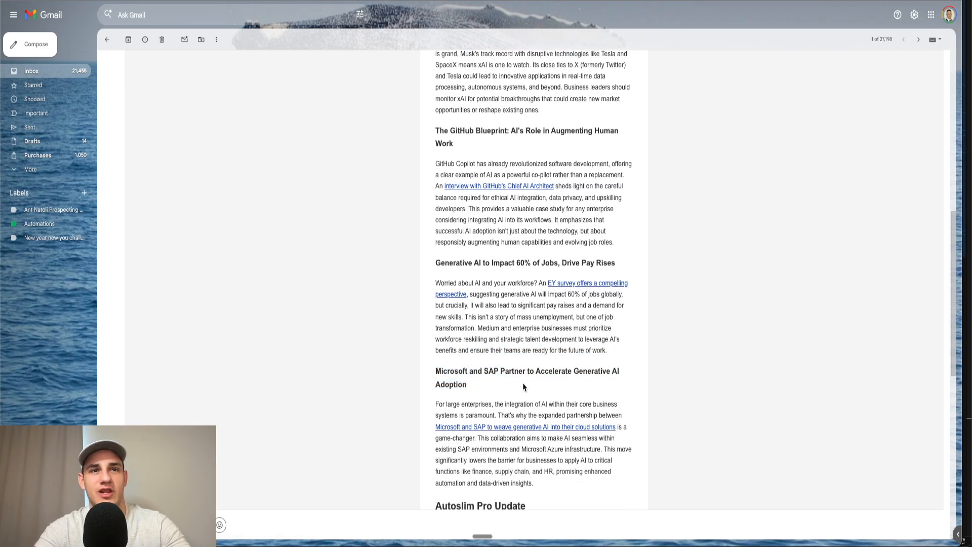
- Examine the newsletter's Autoslim Pro Update, call to action, Featured Articles links and footer
scroll(525, 388, "down", 3)
scroll(506, 462, "down", 3)
left_click_drag(445, 251, 553, 293)
left_click(553, 293)
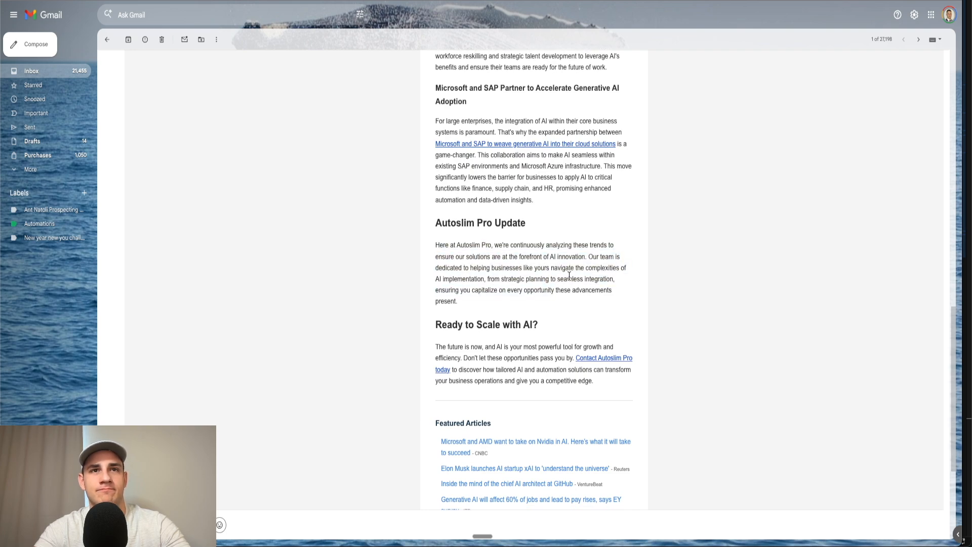
scroll(506, 399, "down", 4)
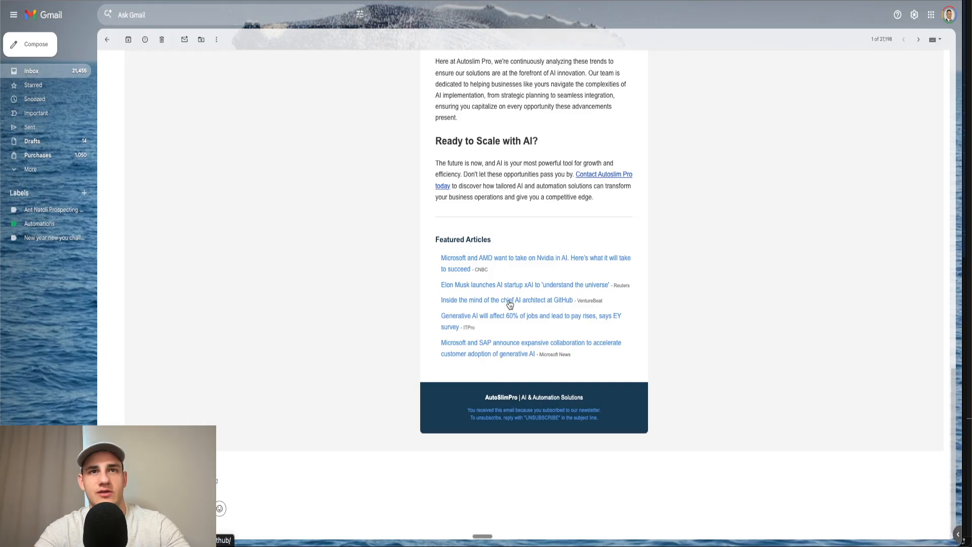
scroll(504, 403, "down", 1)
left_click_drag(523, 401, 570, 401)
left_click(569, 401)
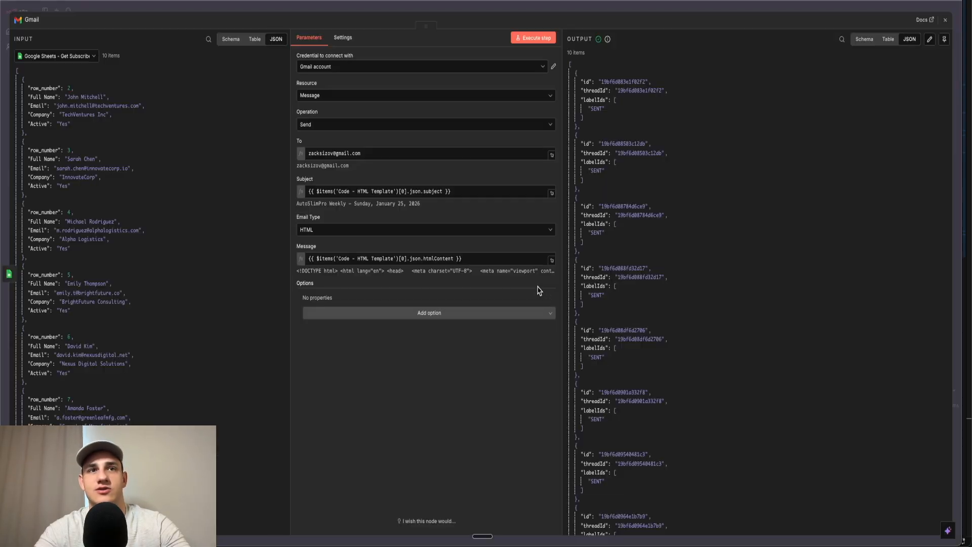
- Add the Append n8n Attribution option to the n8n Gmail node and turn it off, keeping the workflow page open
left_click(448, 313)
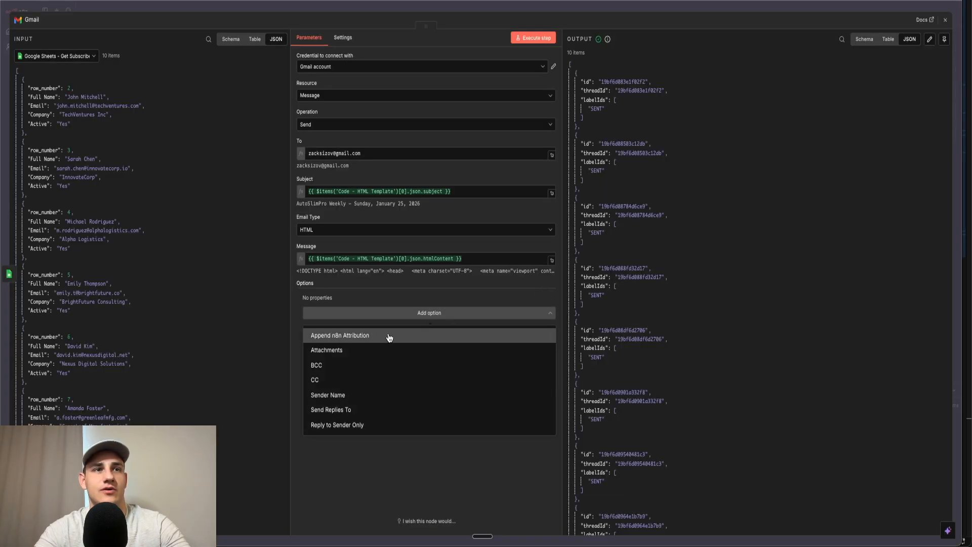
left_click(388, 335)
left_click(315, 310)
key("super+w")
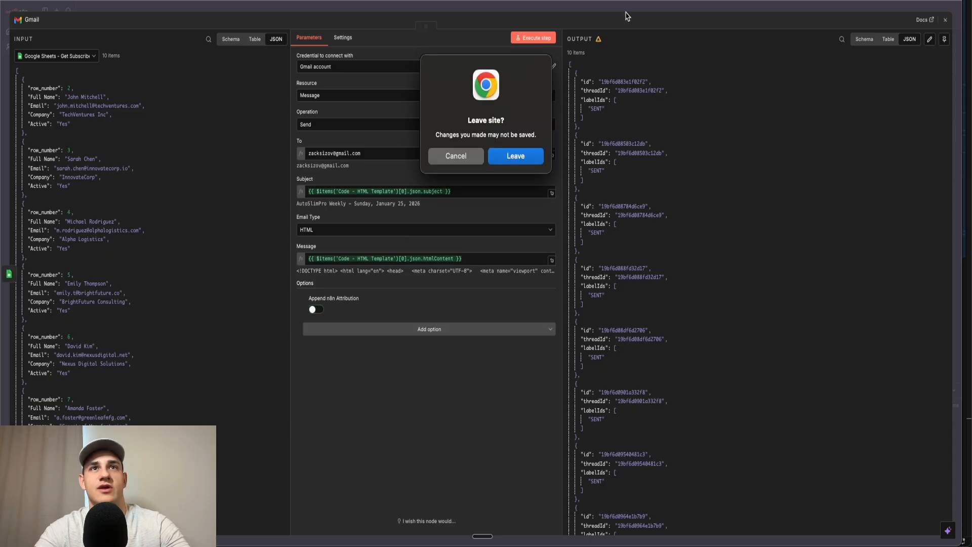
left_click(456, 157)
left_click(616, 9)
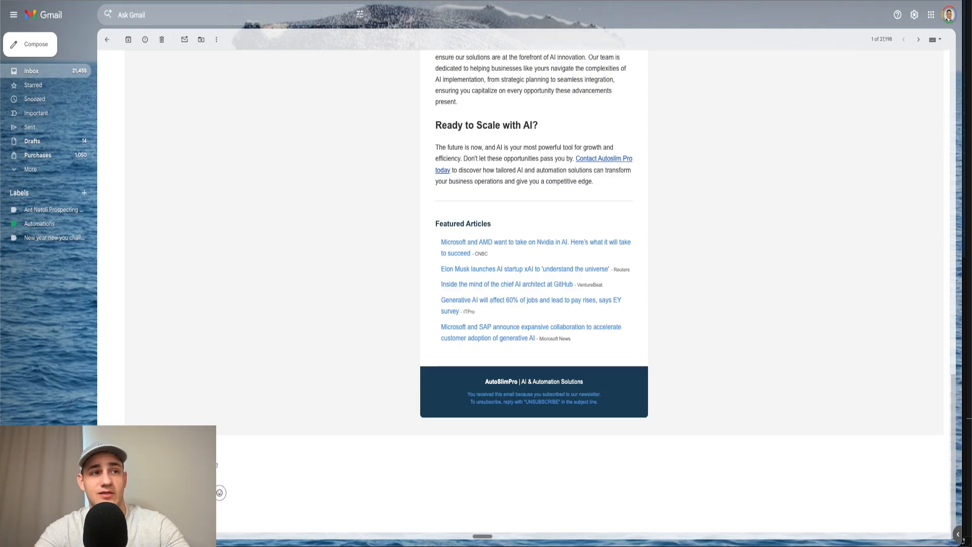
- Return to the newsletter email in Gmail and examine its overall layout from header to footer
scroll(394, 297, "up", 15)
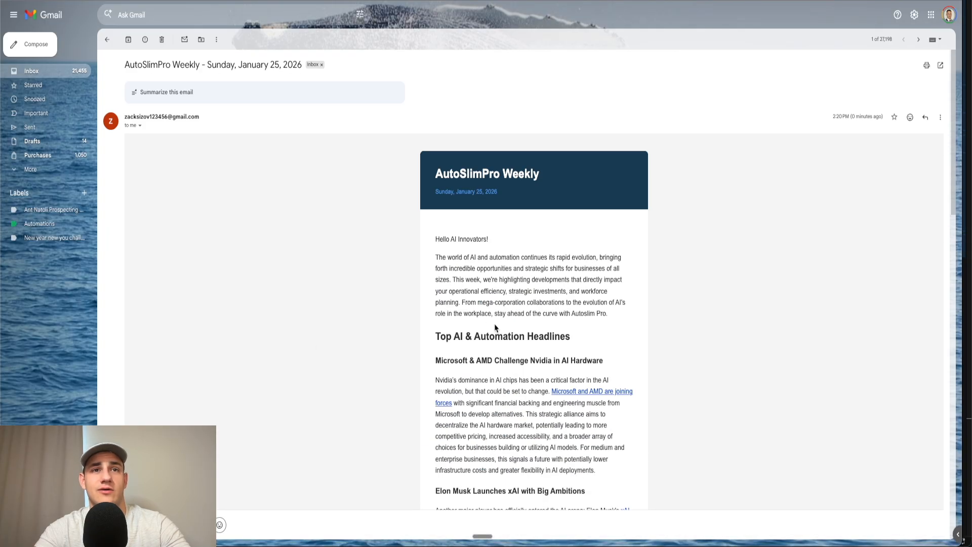
scroll(495, 328, "down", 16)
scroll(496, 329, "up", 16)
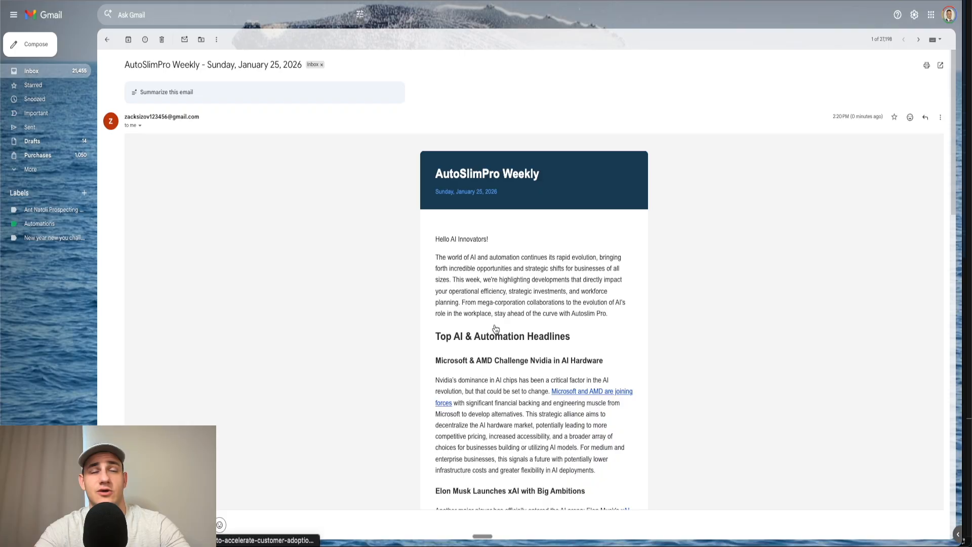
scroll(496, 328, "down", 2)
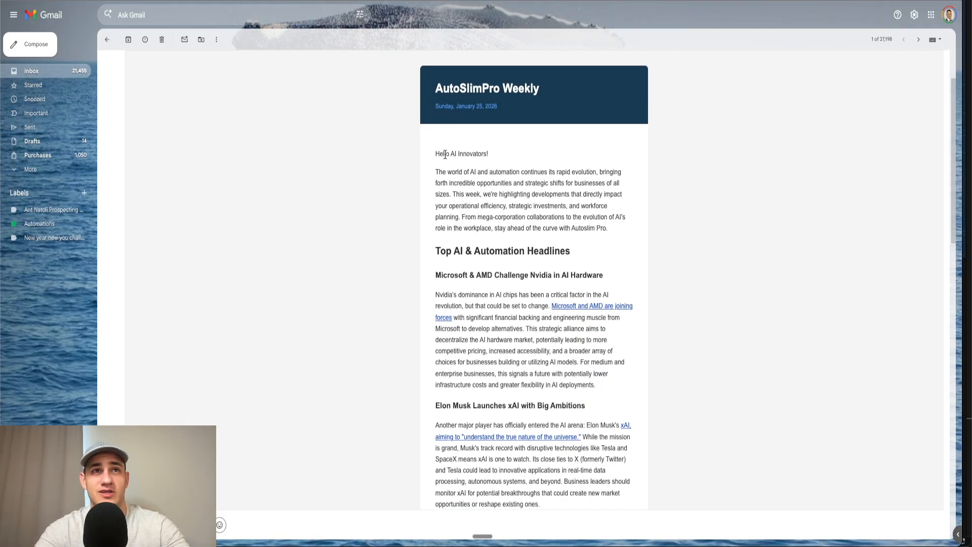
left_click_drag(436, 89, 584, 260)
left_click(584, 261)
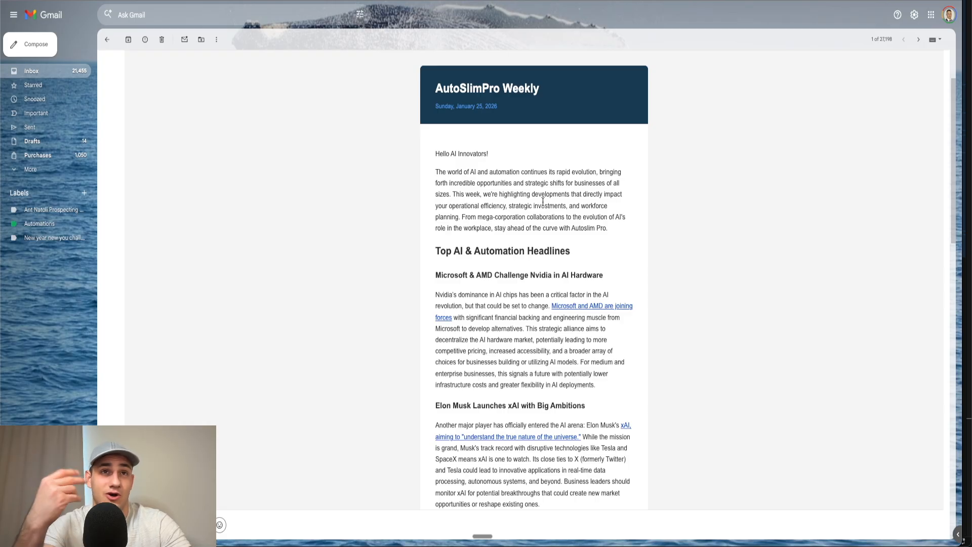
- Review the newsletter's greeting, introduction and article sections once more
left_click_drag(427, 106, 601, 405)
left_click(602, 405)
scroll(565, 404, "down", 1)
scroll(564, 403, "down", 15)
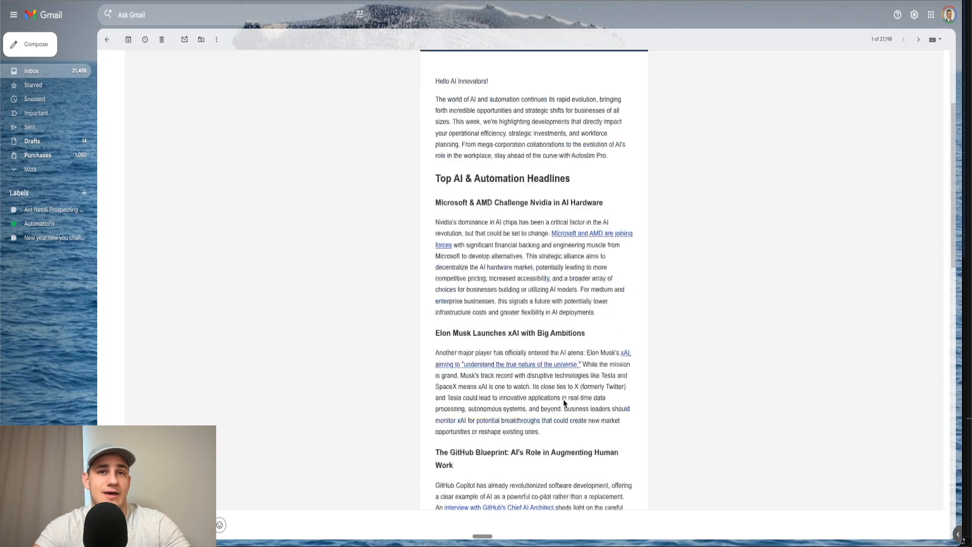
scroll(563, 402, "up", 20)
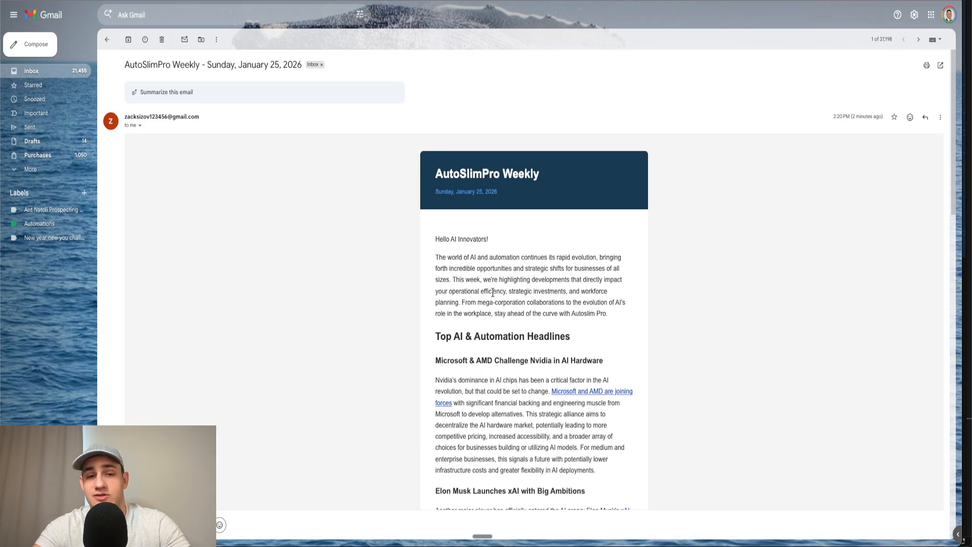
left_click_drag(438, 240, 590, 334)
left_click(609, 316)
left_click(439, 235)
left_click(592, 335)
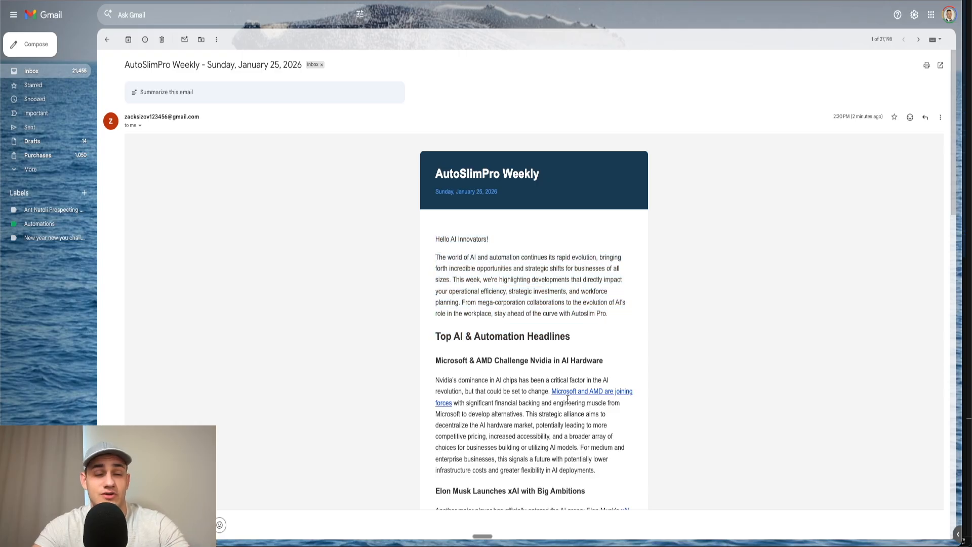
- Examine the wording of the newsletter's introductory paragraph below the greeting
scroll(562, 420, "down", 5)
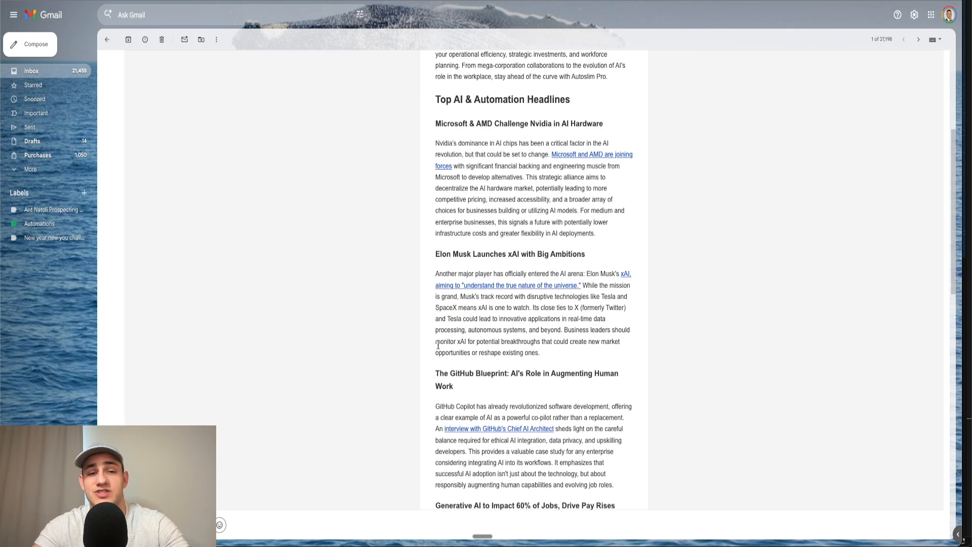
scroll(453, 301, "up", 5)
left_click_drag(435, 238, 512, 257)
left_click(459, 248)
left_click_drag(455, 288, 439, 258)
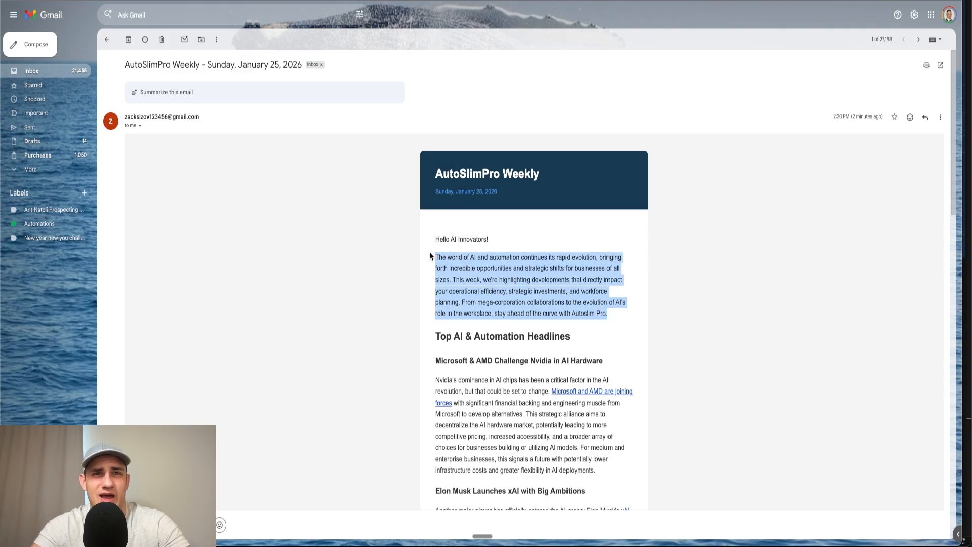
left_click(479, 272)
mouse_move(435, 255)
left_mouse_down()
mouse_move(609, 330)
mouse_move(448, 257)
left_mouse_up()
left_click(610, 330)
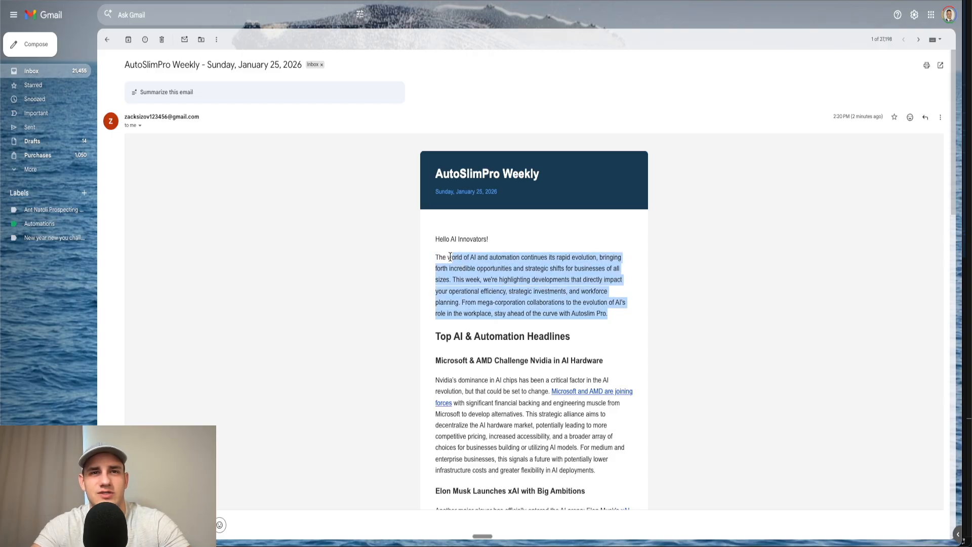
left_click(448, 257)
- Review the "Hello AI Innovators!" greeting together with the introduction and the article text under Top AI & Automation Headlines
scroll(468, 217, "down", 3)
left_click_drag(435, 169, 605, 308)
left_click(605, 309)
scroll(514, 285, "up", 3)
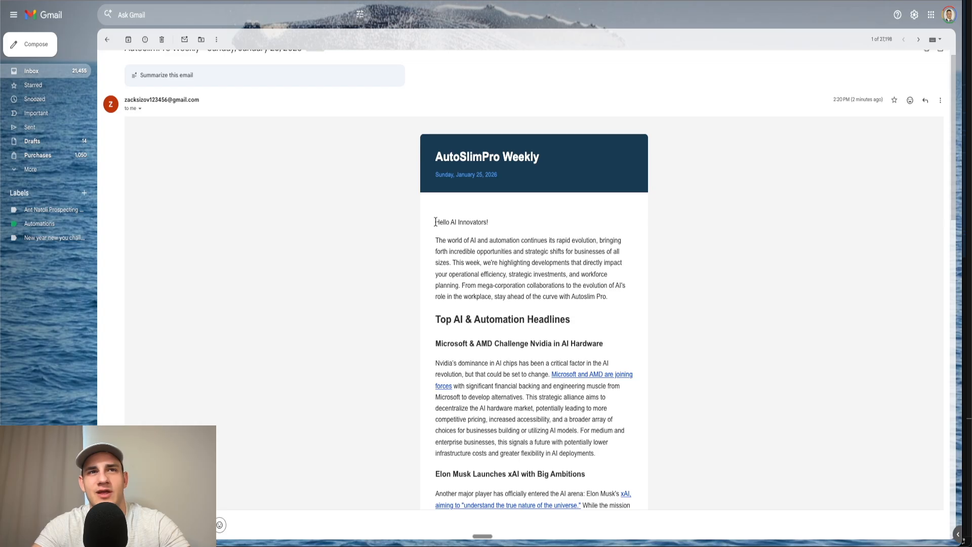
left_click_drag(435, 221, 618, 311)
left_click(617, 311)
scroll(617, 311, "down", 10)
scroll(519, 219, "up", 8)
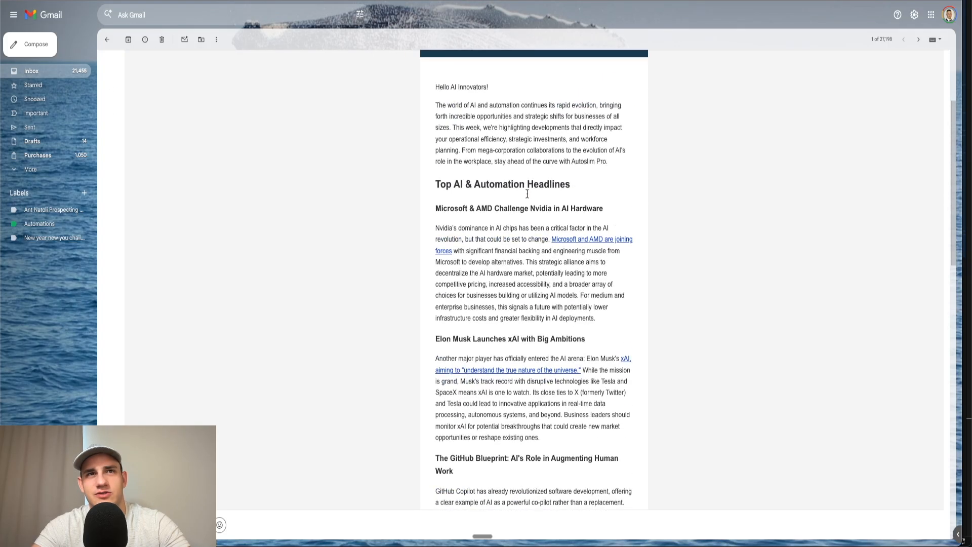
mouse_move(433, 144)
left_mouse_down()
mouse_move(599, 218)
mouse_move(469, 181)
mouse_move(423, 143)
left_mouse_up()
left_click(598, 223)
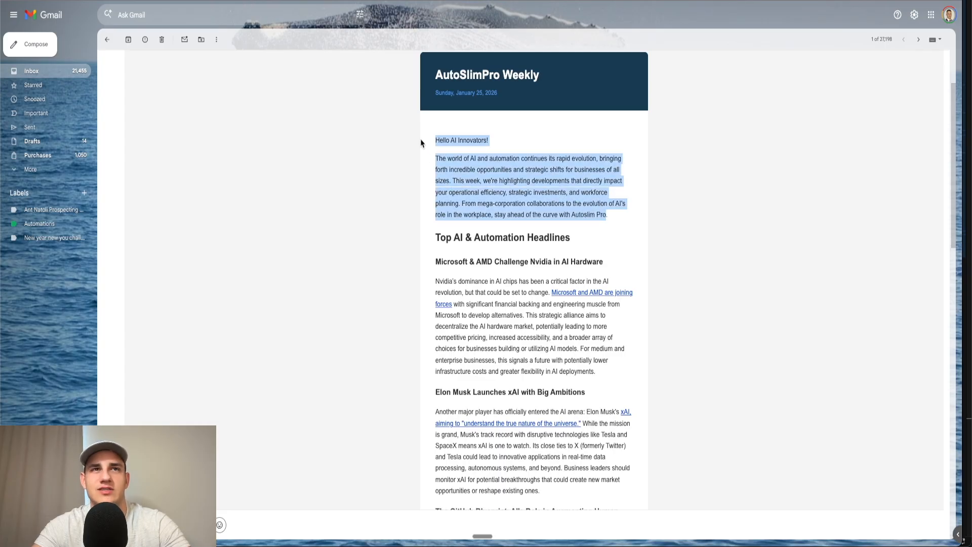
left_click(423, 143)
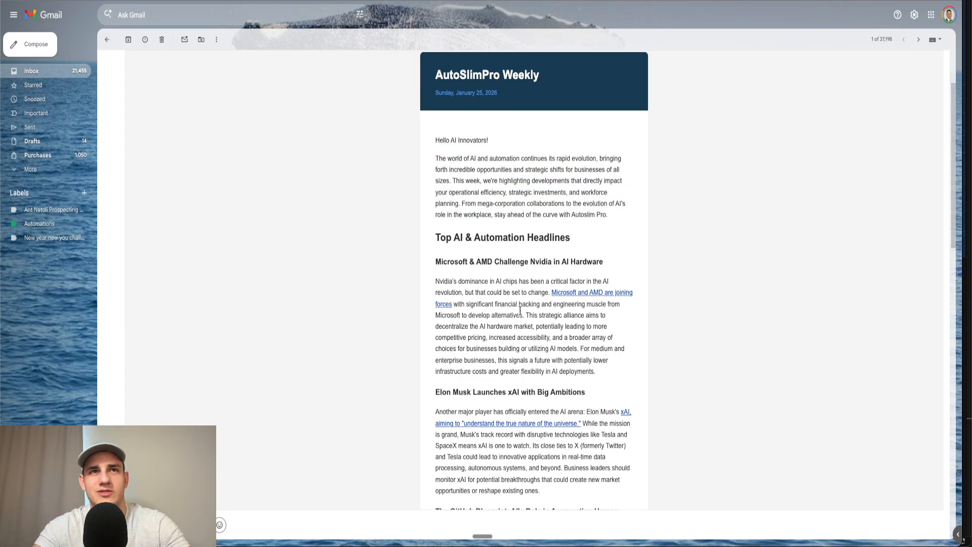
- Examine the newsletter's closing part, including the Autoslim Pro Update, the Ready to Scale with AI? section and Featured Articles
scroll(520, 314, "down", 15)
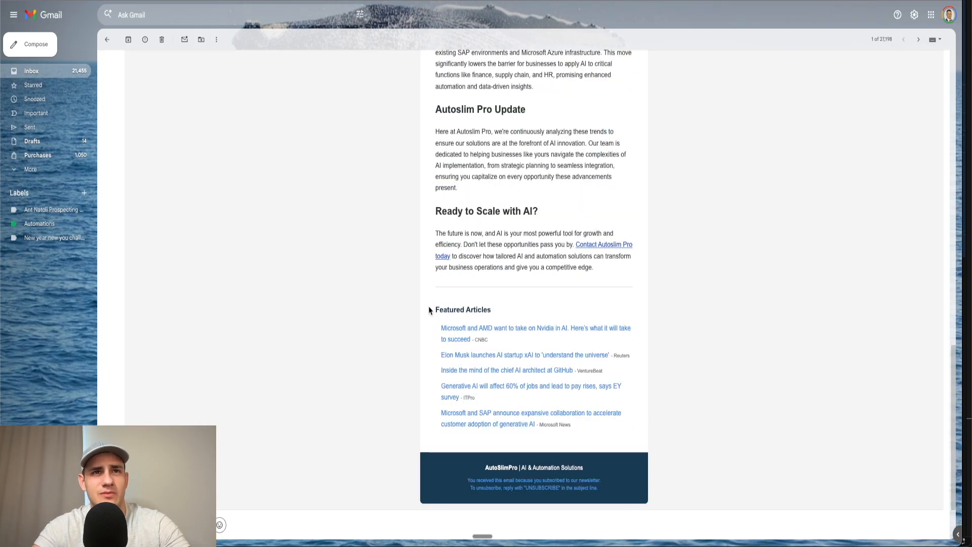
scroll(527, 251, "up", 10)
scroll(527, 251, "down", 12)
left_click_drag(433, 224, 539, 228)
left_click(540, 229)
scroll(557, 395, "up", 15)
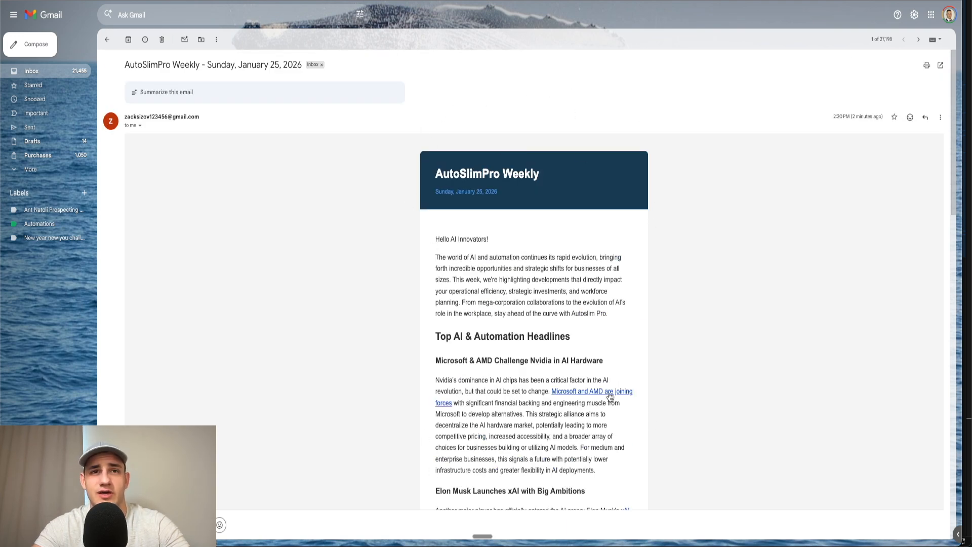
- Check the AutoSlimPro Weekly title in the header, then reread the greeting, introduction and start of the headlines section
scroll(611, 397, "down", 2)
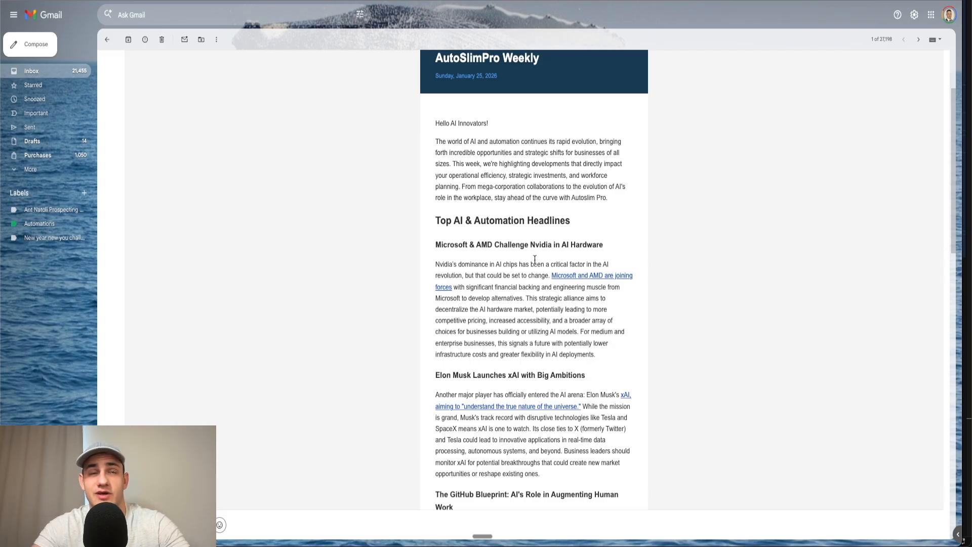
scroll(535, 259, "up", 3)
left_click_drag(430, 174, 540, 181)
left_click(540, 181)
scroll(541, 323, "down", 3)
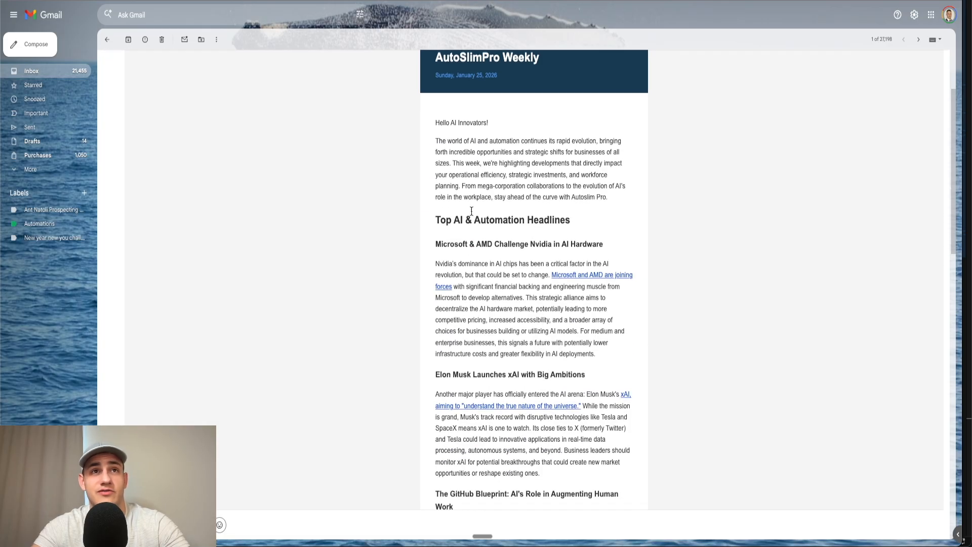
left_click_drag(434, 128, 452, 106)
left_click(604, 213)
left_click(452, 107)
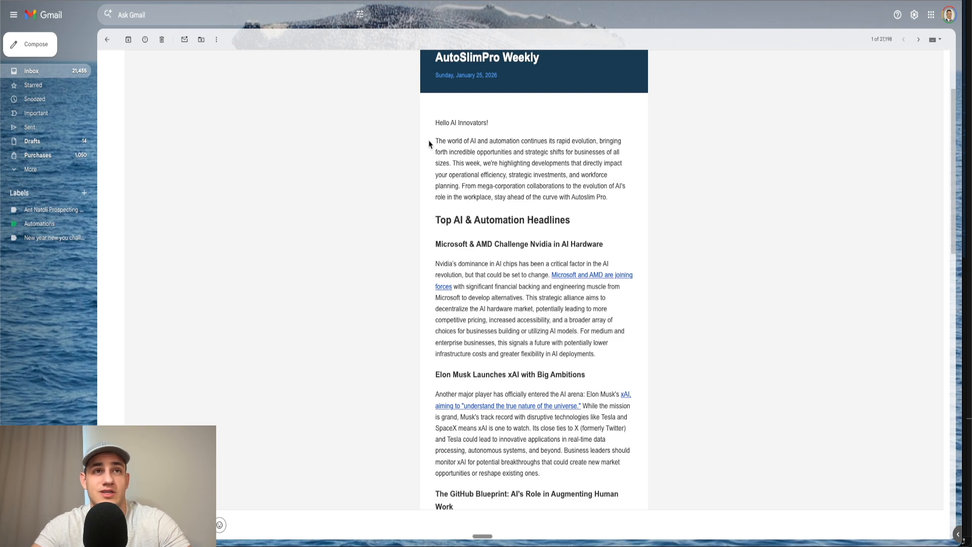
left_click_drag(433, 125, 584, 255)
left_click(584, 255)
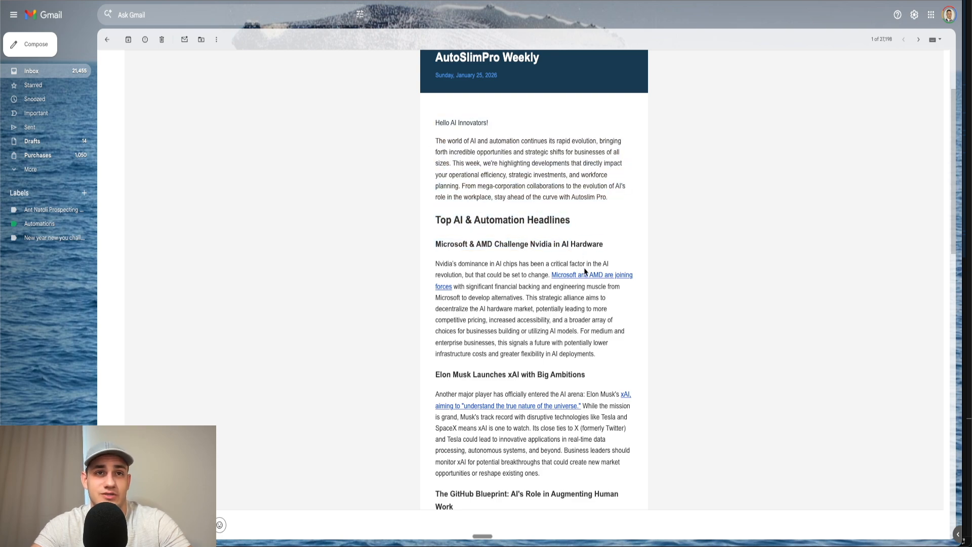